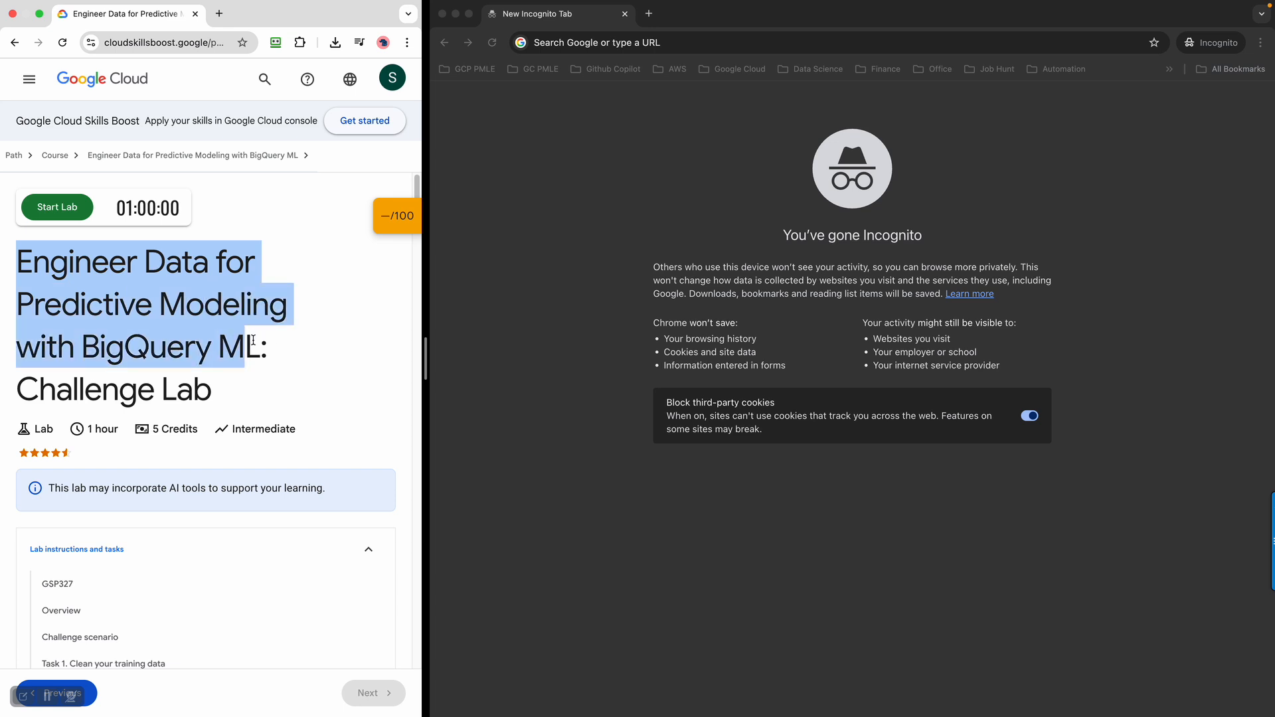
Start the Engineer Data for Predictive Modeling with BigQuery ML challenge lab, launching it with 5 credits
{"action": "left_click", "coordinate": [293, 350]}
{"action": "scroll", "coordinate": [293, 350], "scroll_direction": "down", "scroll_amount": 1}
{"action": "scroll", "coordinate": [293, 350], "scroll_direction": "up", "scroll_amount": 1}
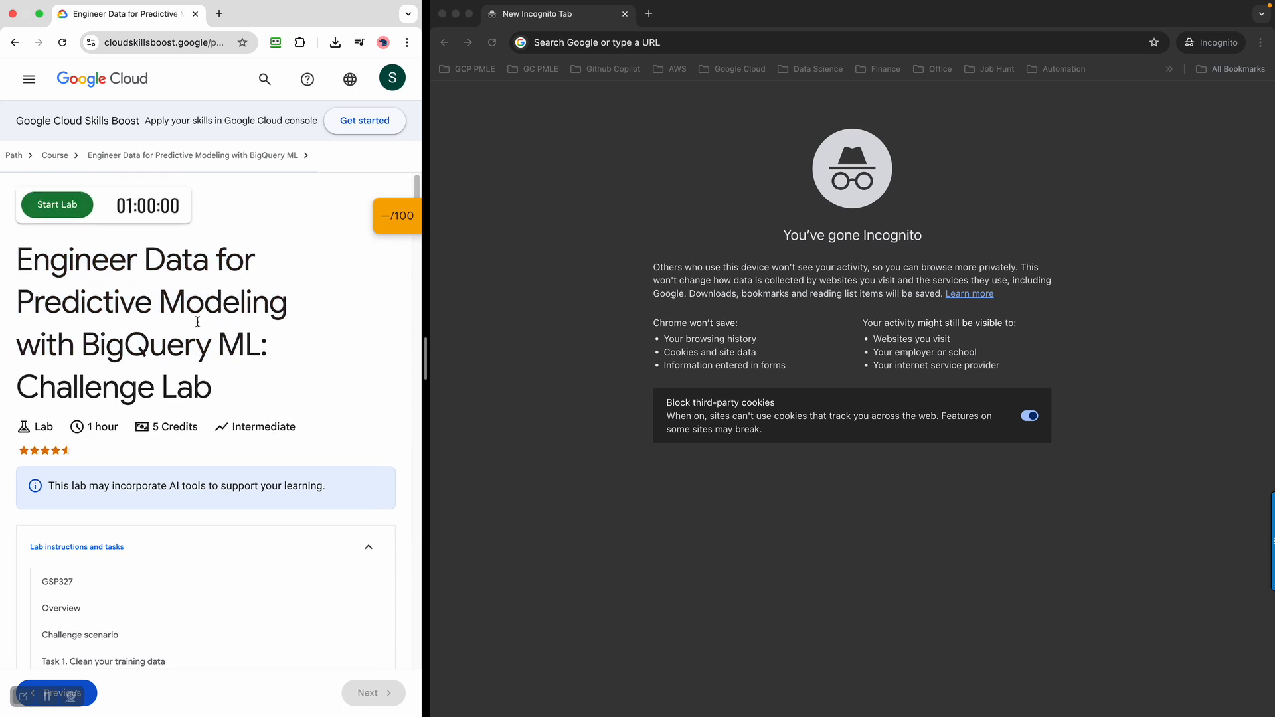
{"action": "left_click", "coordinate": [59, 208]}
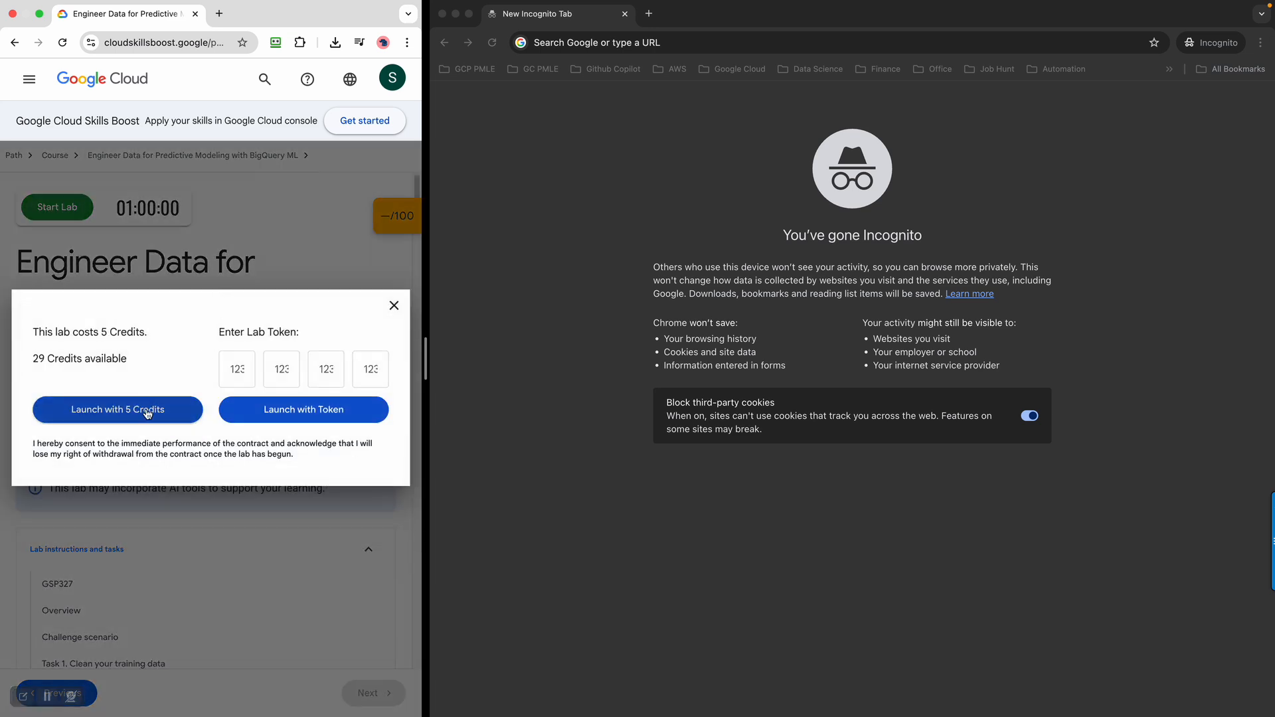
{"action": "left_click", "coordinate": [148, 414]}
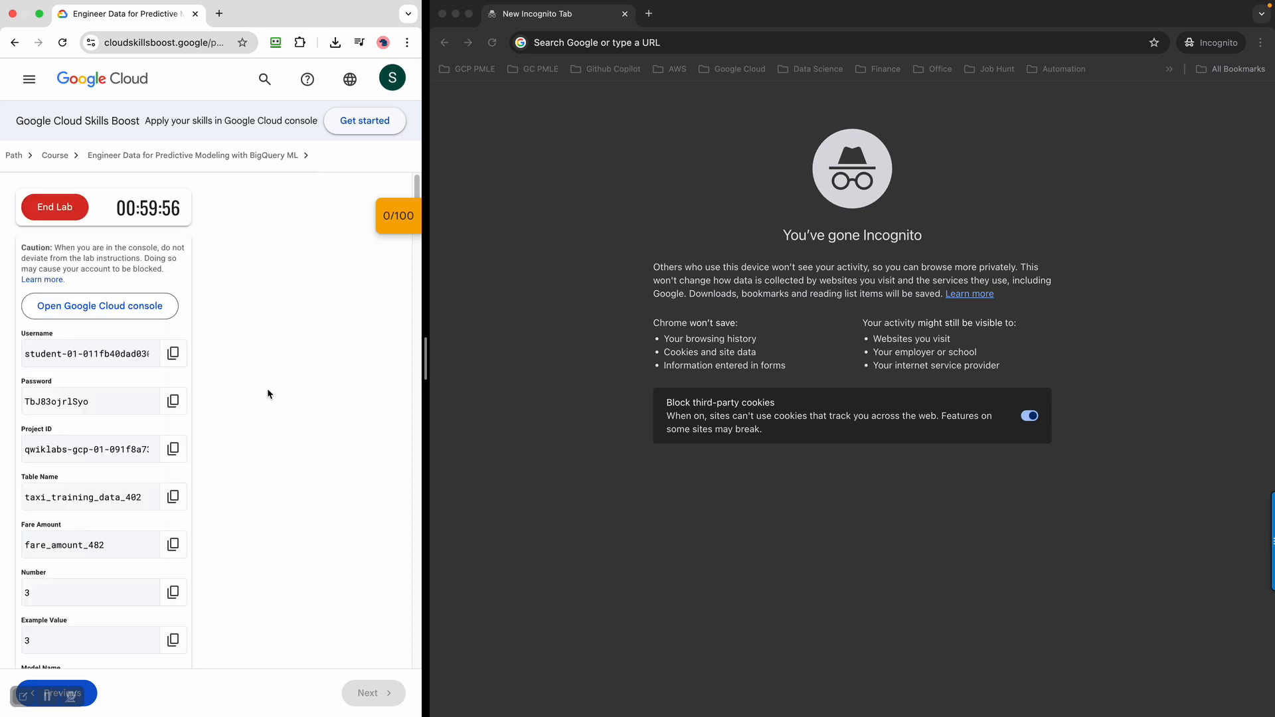
Open the lab's Google Cloud console in an incognito window, closing the empty tab, and agree to the terms of service
{"action": "right_click", "coordinate": [142, 307]}
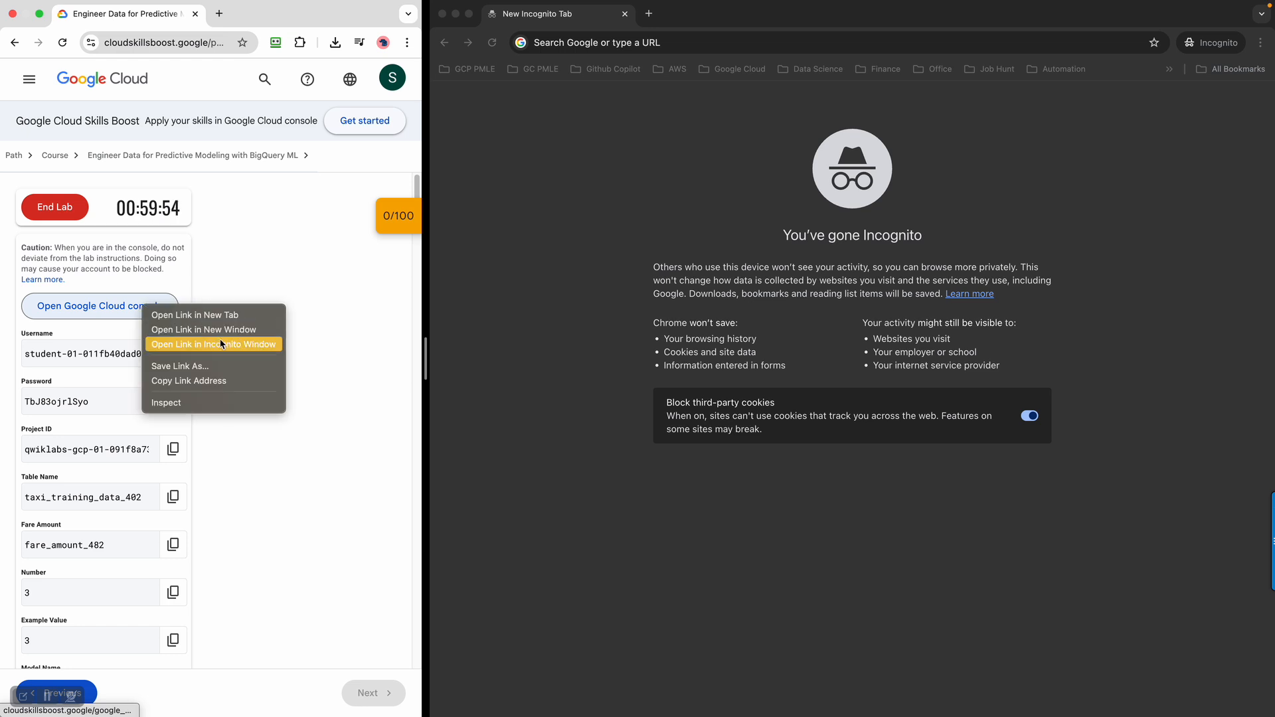
{"action": "left_click", "coordinate": [220, 343]}
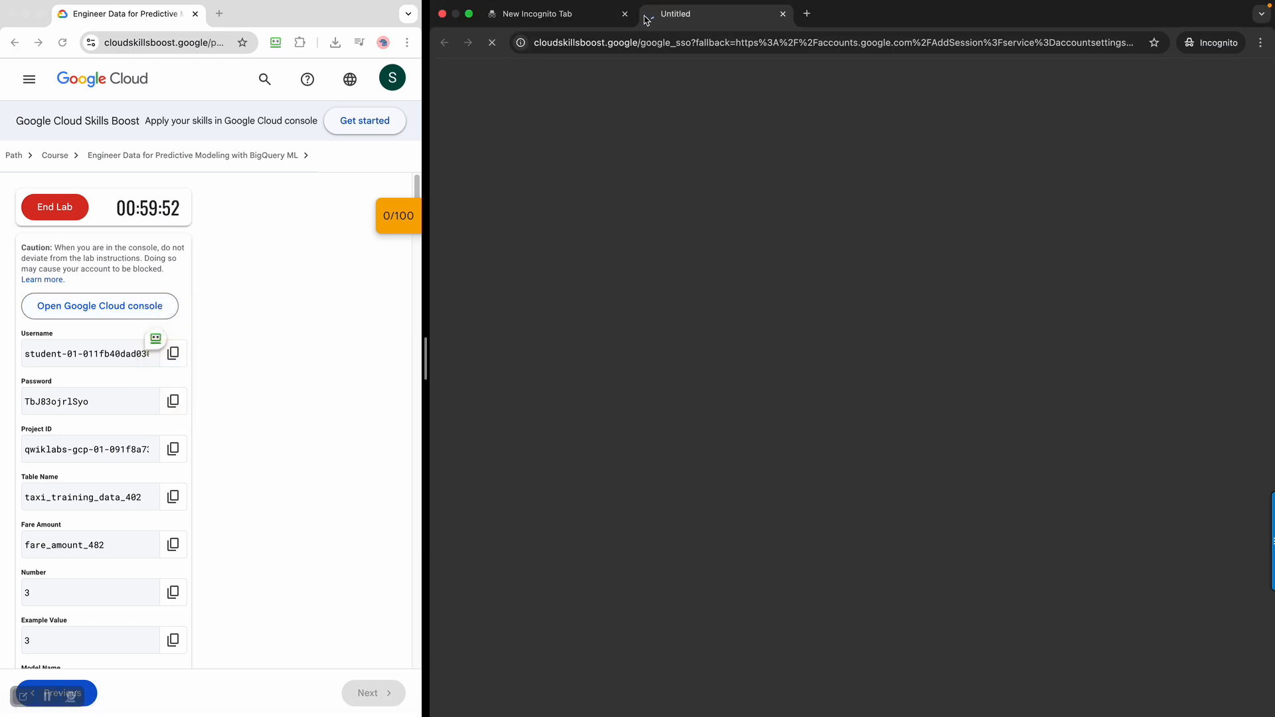
{"action": "left_click", "coordinate": [624, 14]}
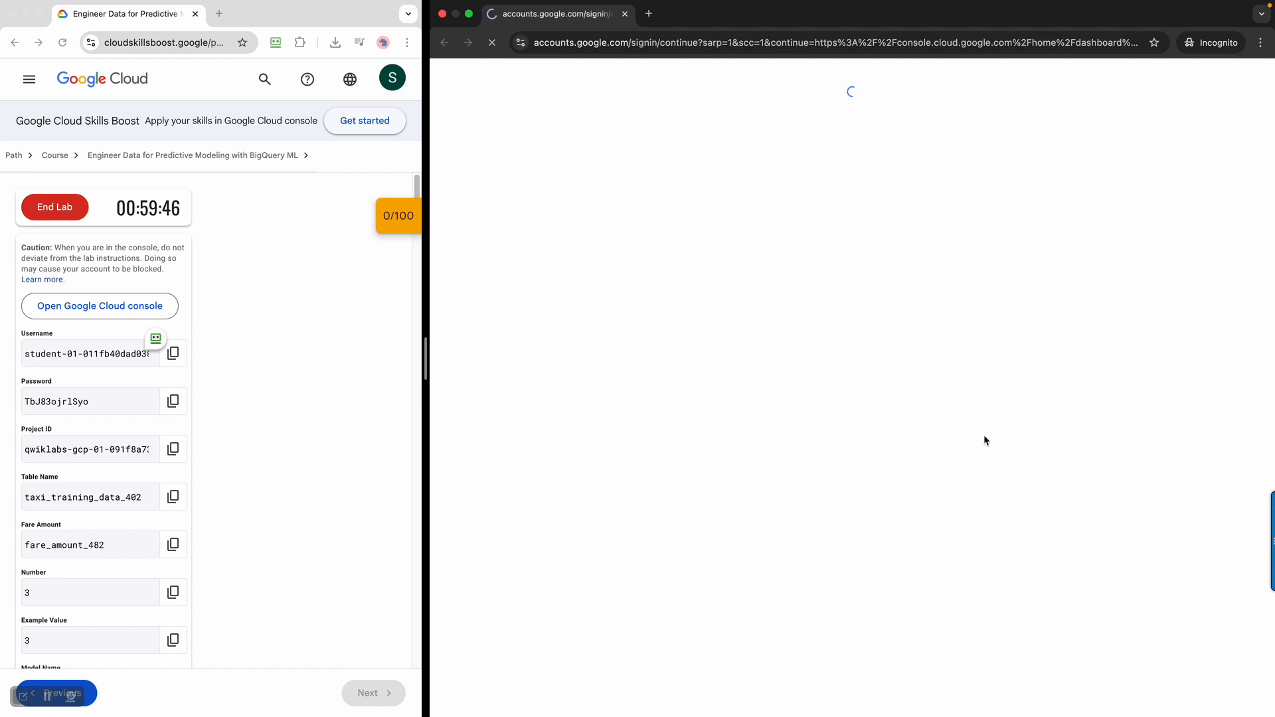
{"action": "left_click", "coordinate": [864, 443]}
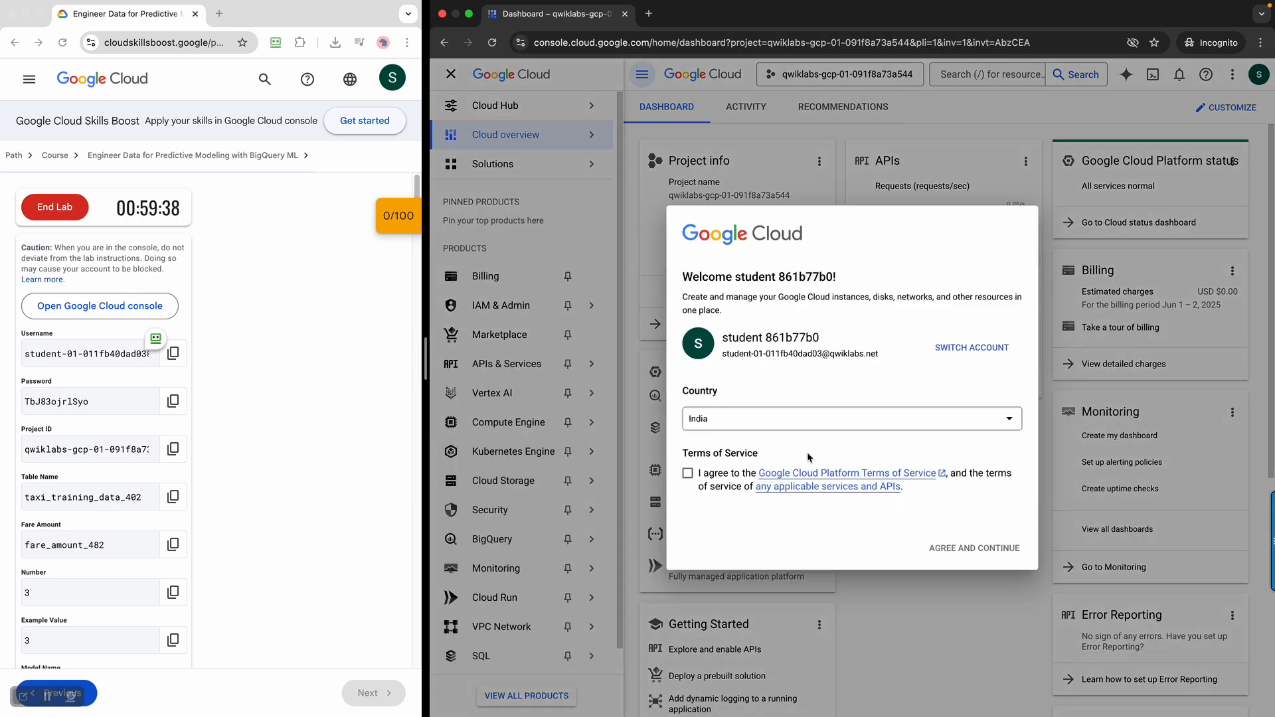
{"action": "left_click", "coordinate": [690, 474]}
{"action": "left_click", "coordinate": [940, 550]}
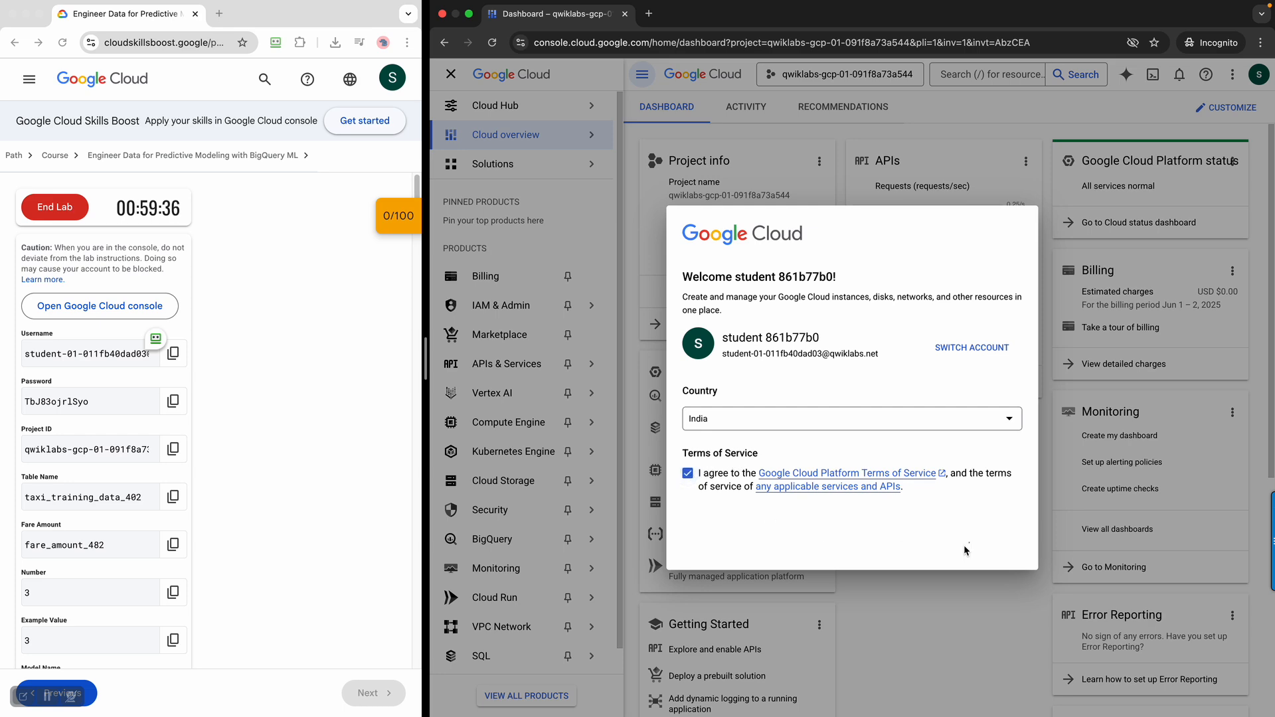
Read through the lab page from the provided lab values to the challenge scenario and the start of Task 1
{"action": "scroll", "coordinate": [265, 501], "scroll_direction": "down", "scroll_amount": 2}
{"action": "scroll", "coordinate": [286, 503], "scroll_direction": "down", "scroll_amount": 1}
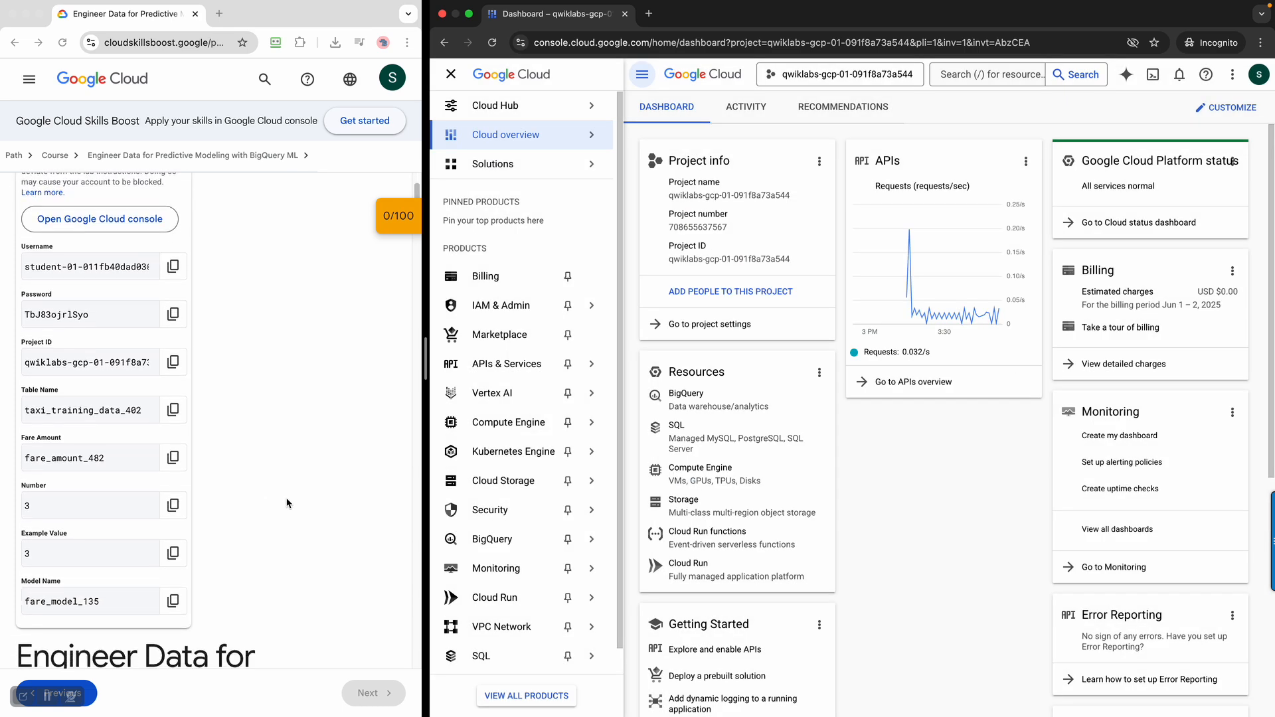
{"action": "scroll", "coordinate": [287, 502], "scroll_direction": "down", "scroll_amount": 10}
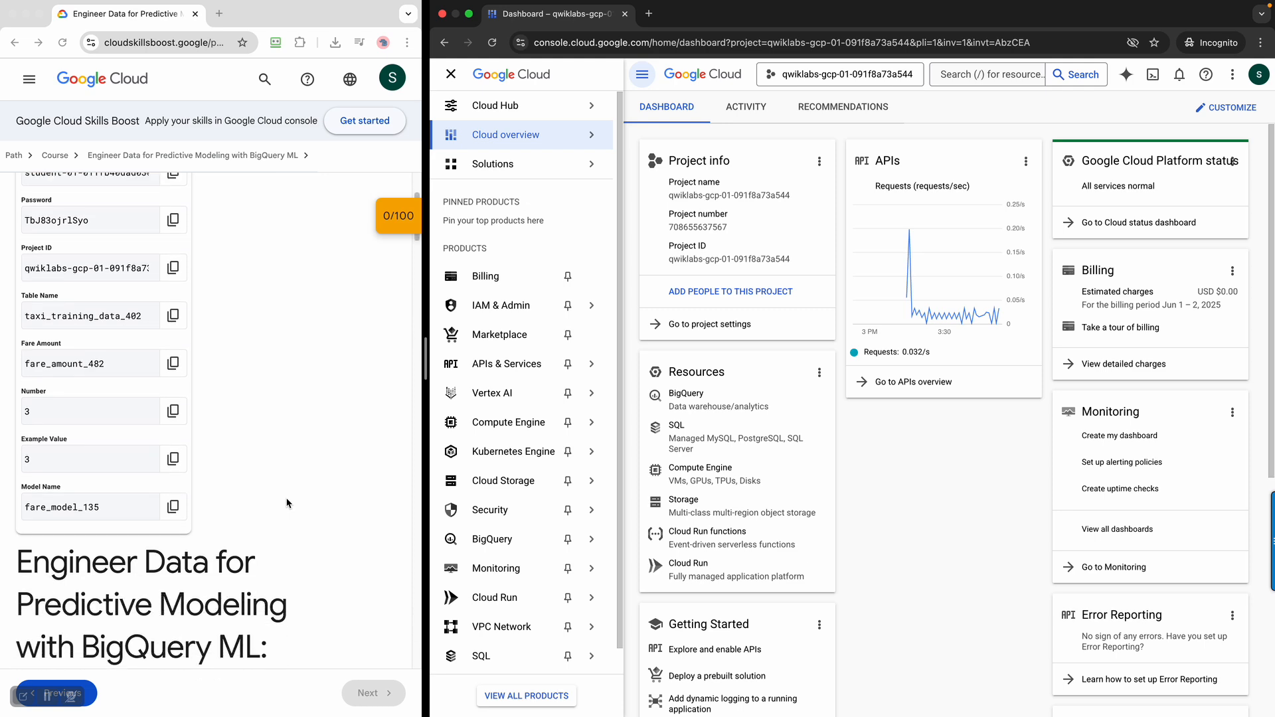
{"action": "scroll", "coordinate": [287, 502], "scroll_direction": "down", "scroll_amount": 8}
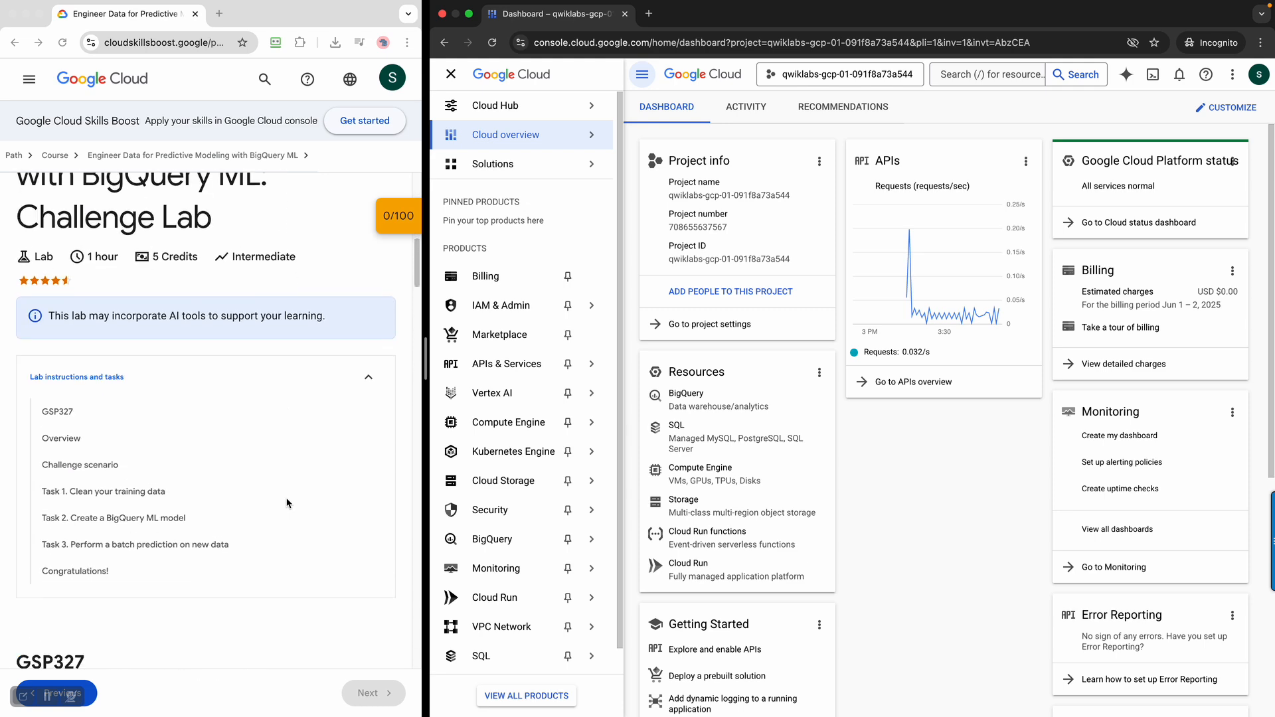
{"action": "scroll", "coordinate": [287, 503], "scroll_direction": "down", "scroll_amount": 6}
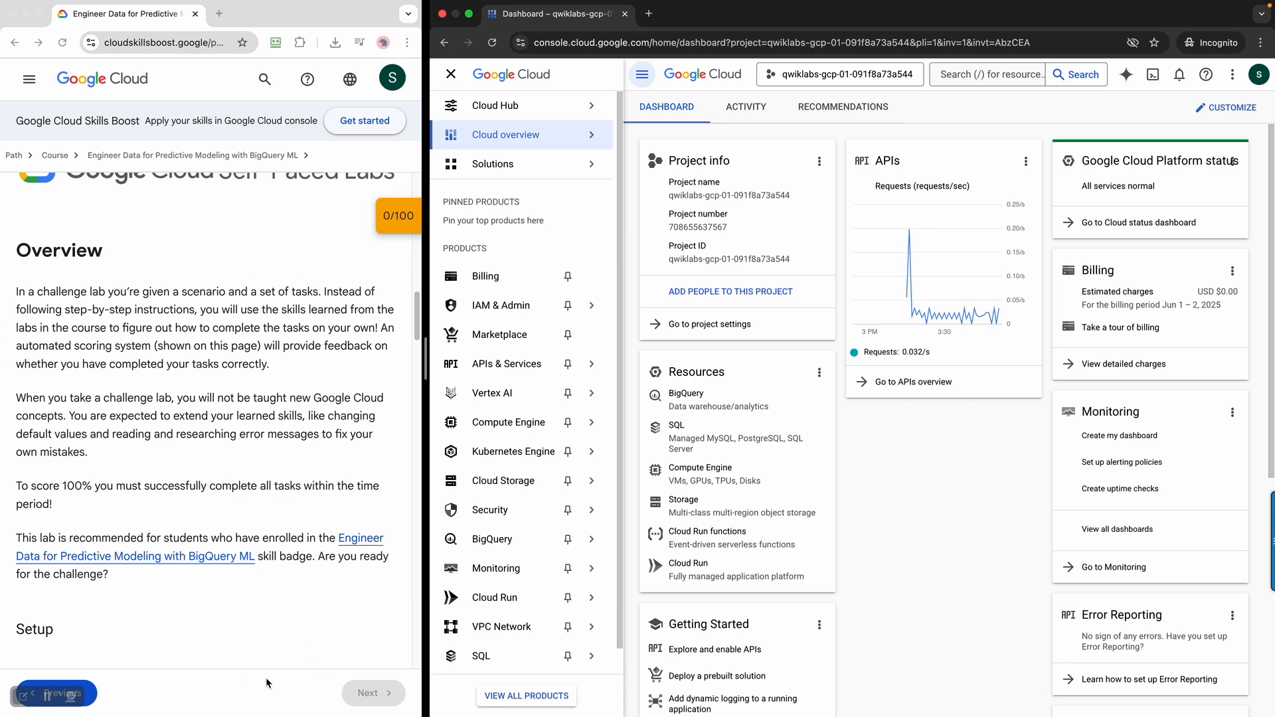
{"action": "scroll", "coordinate": [277, 654], "scroll_direction": "down", "scroll_amount": 4}
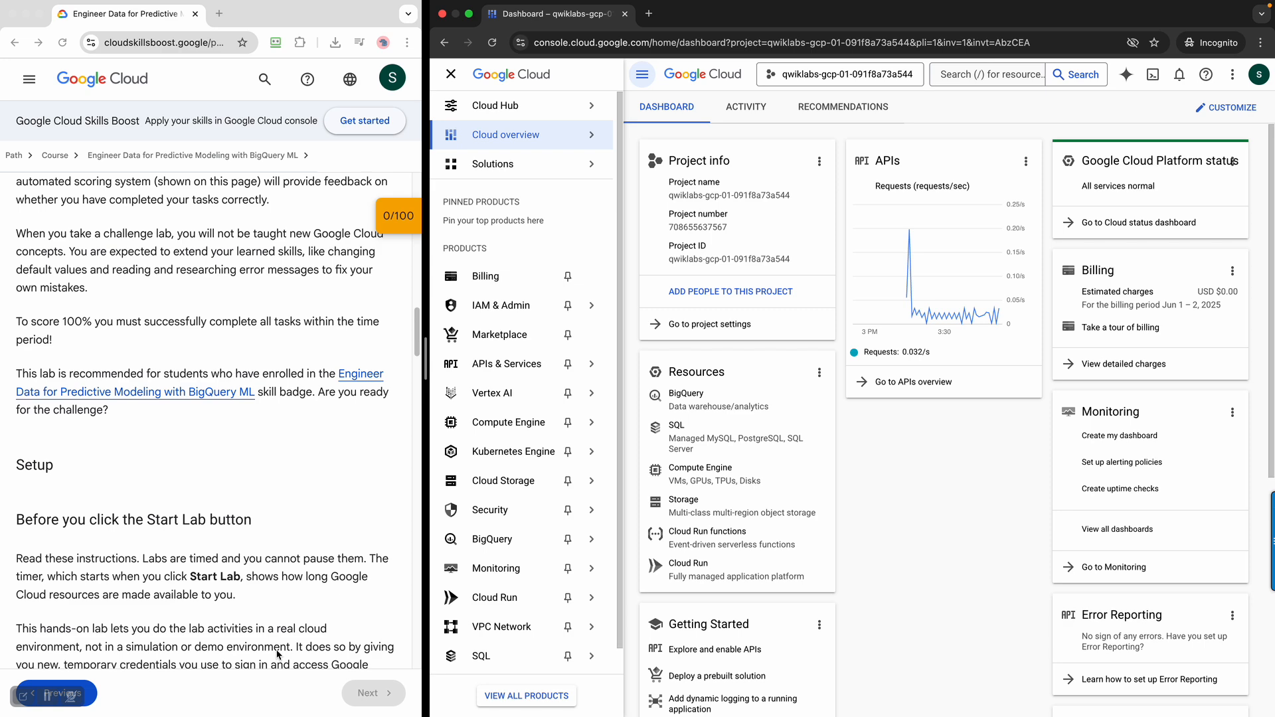
{"action": "scroll", "coordinate": [278, 653], "scroll_direction": "down", "scroll_amount": 5}
{"action": "scroll", "coordinate": [278, 654], "scroll_direction": "down", "scroll_amount": 10}
{"action": "scroll", "coordinate": [278, 654], "scroll_direction": "down", "scroll_amount": 14}
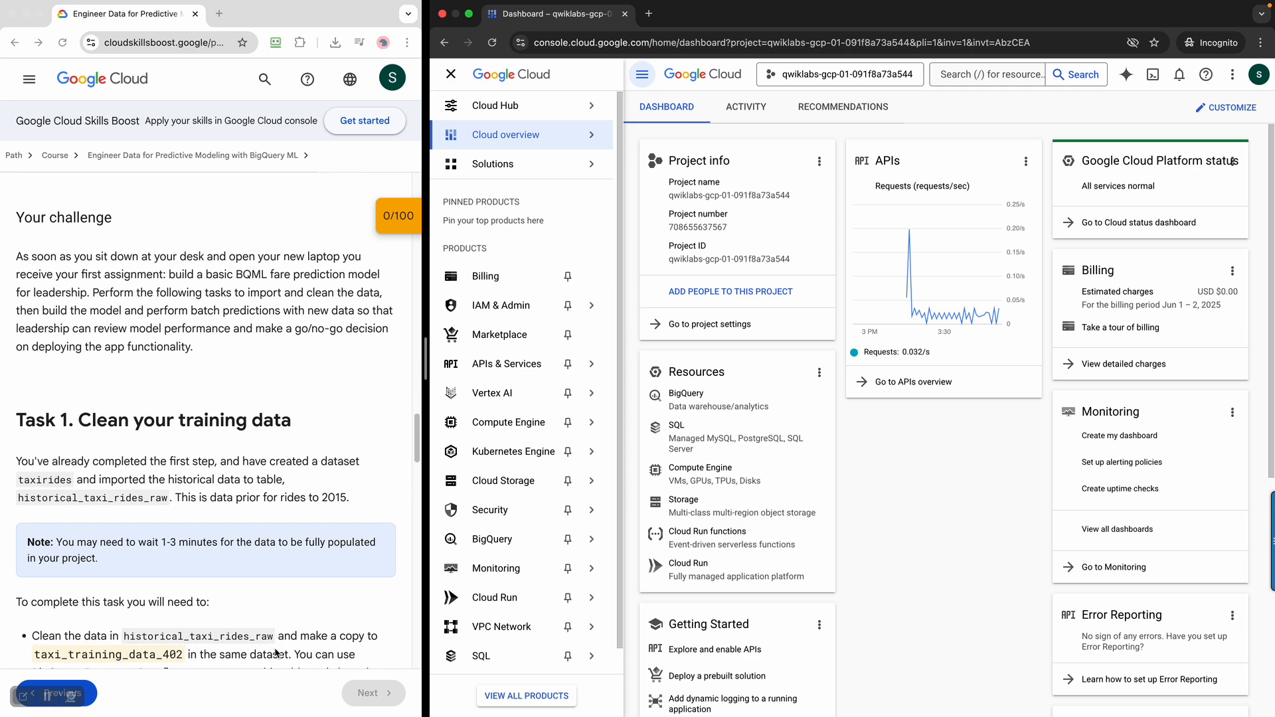
{"action": "scroll", "coordinate": [278, 654], "scroll_direction": "up", "scroll_amount": 3}
{"action": "scroll", "coordinate": [278, 654], "scroll_direction": "down", "scroll_amount": 3}
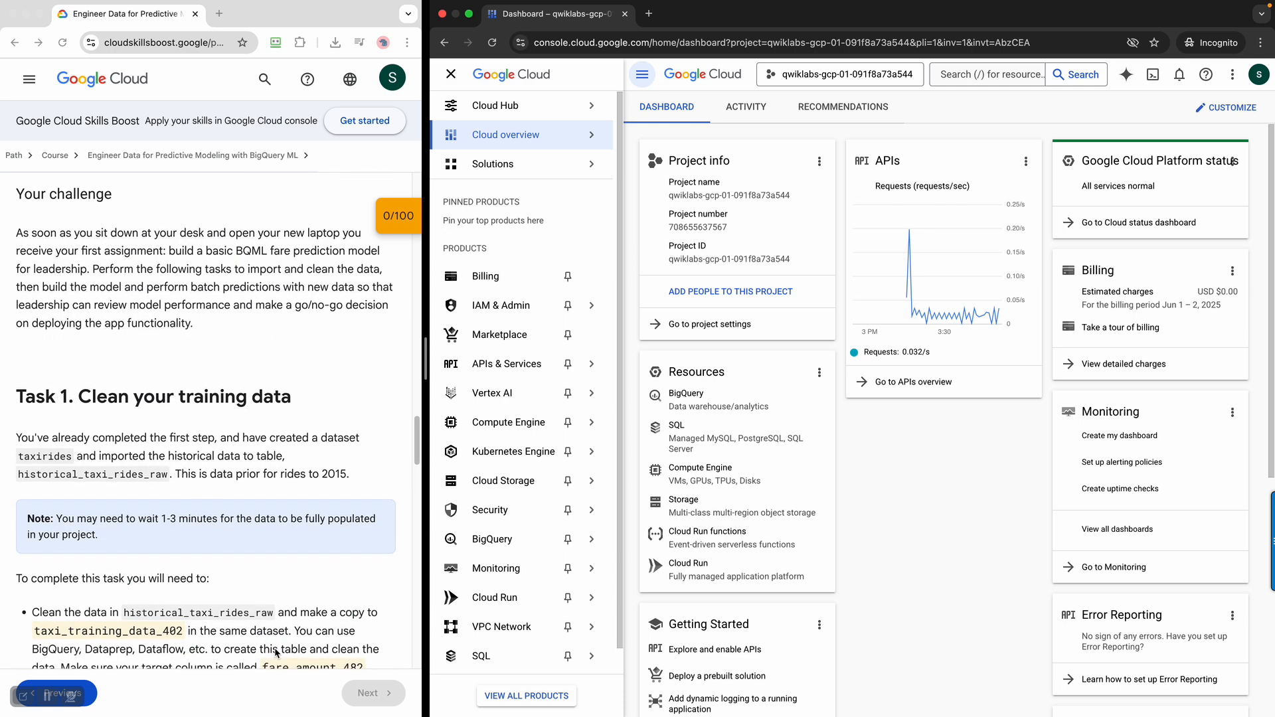
{"action": "scroll", "coordinate": [278, 654], "scroll_direction": "down", "scroll_amount": 3}
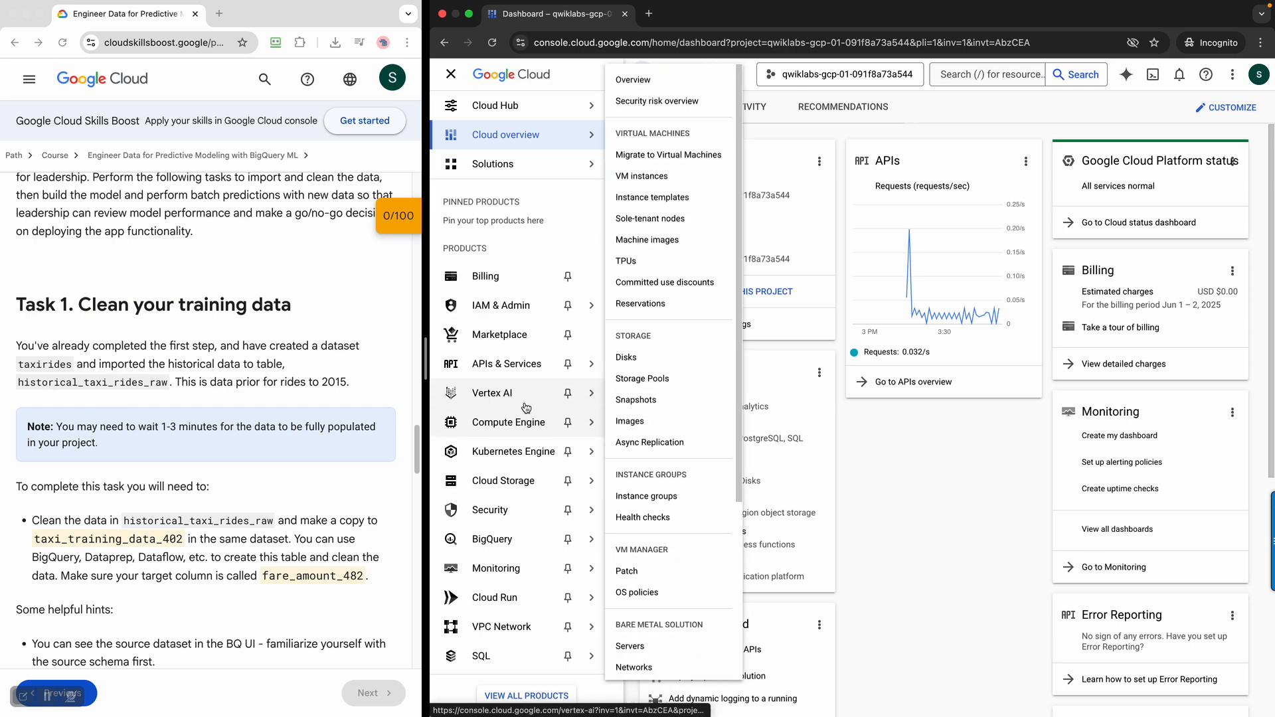
Open BigQuery Studio in the Cloud console and dismiss the welcome message
{"action": "mouse_move", "coordinate": [564, 539]}
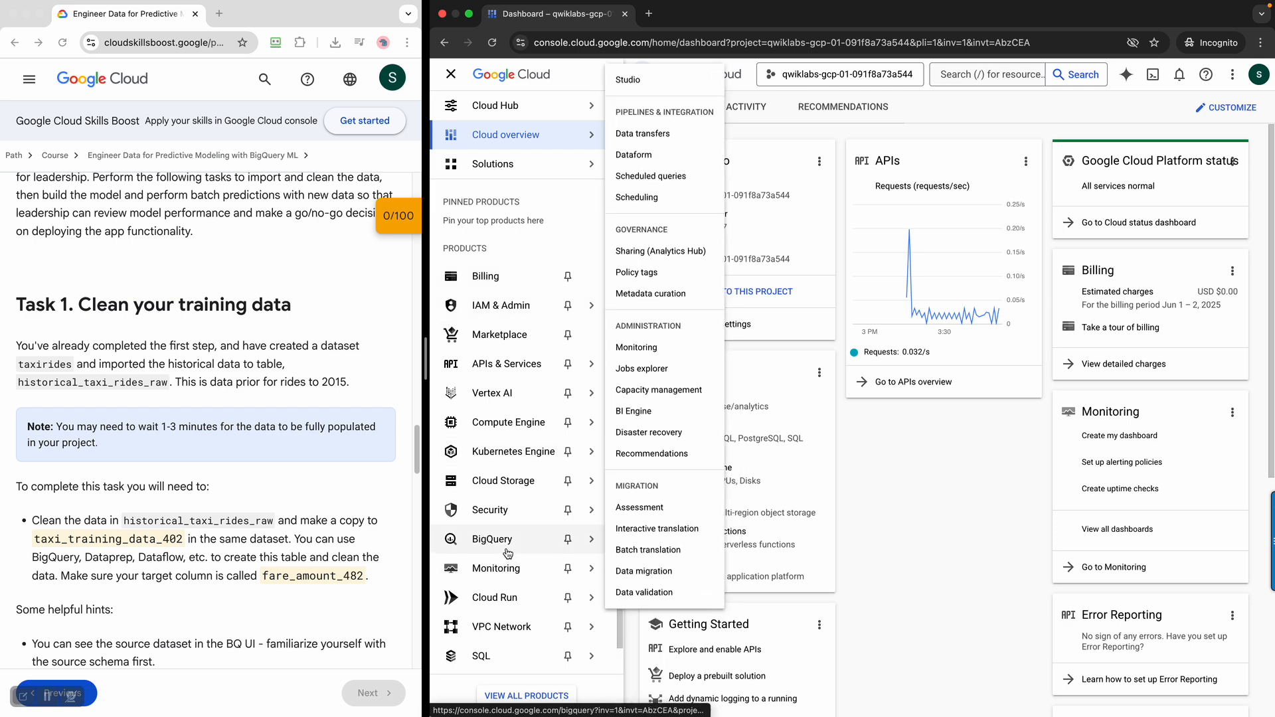
{"action": "left_click", "coordinate": [630, 79]}
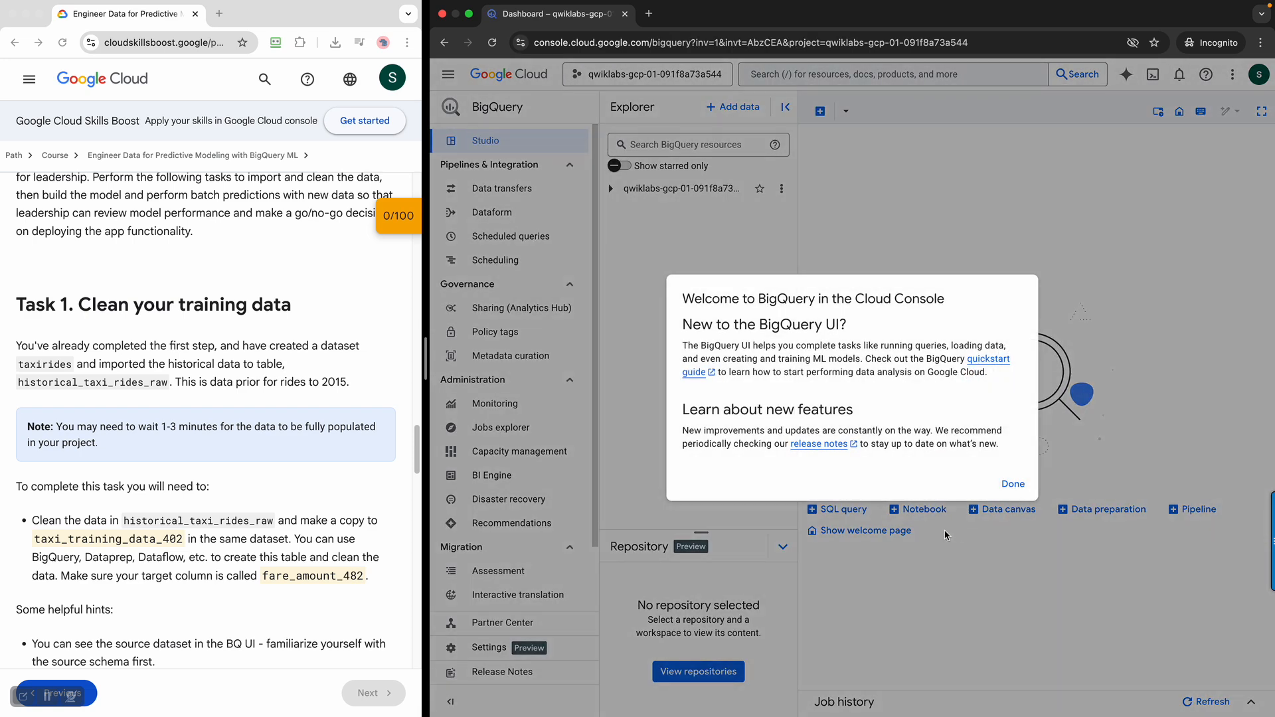
{"action": "left_click", "coordinate": [996, 490]}
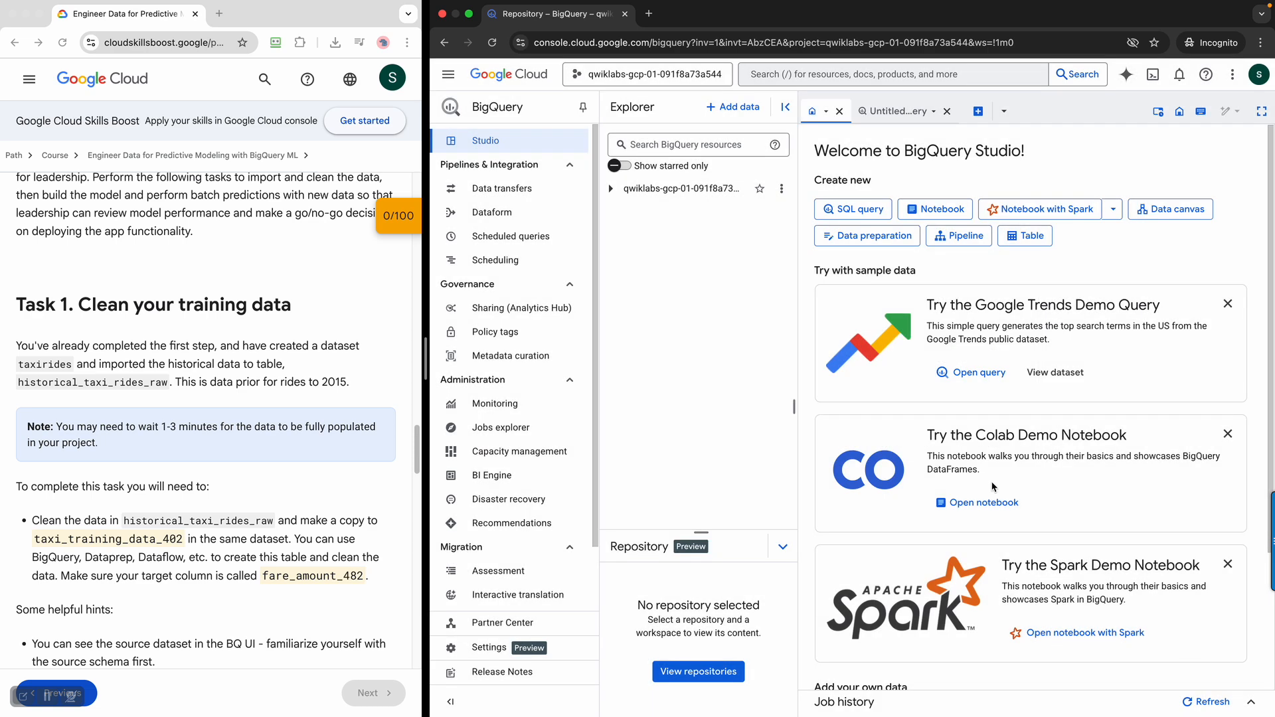
Expand the project's taxirides dataset and preview the rows of the historical_taxi_rides_raw table
{"action": "left_click", "coordinate": [611, 189]}
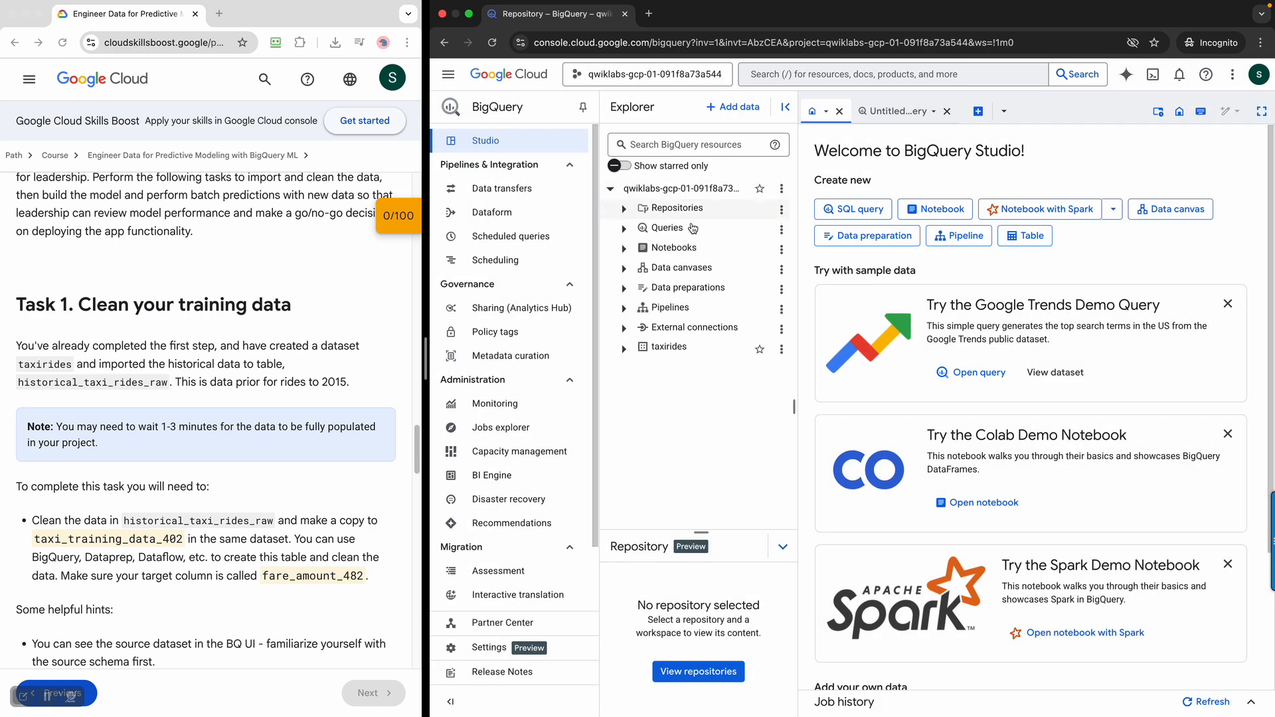
{"action": "left_click", "coordinate": [677, 350]}
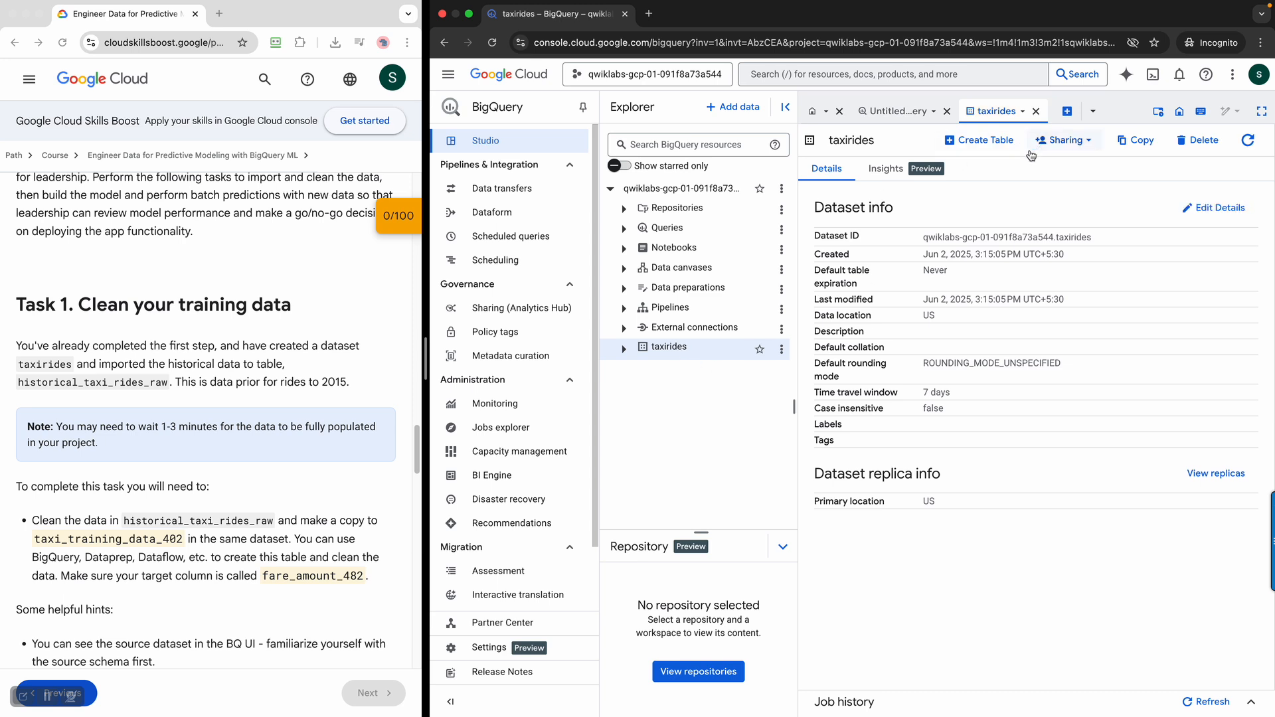
{"action": "left_click", "coordinate": [623, 348]}
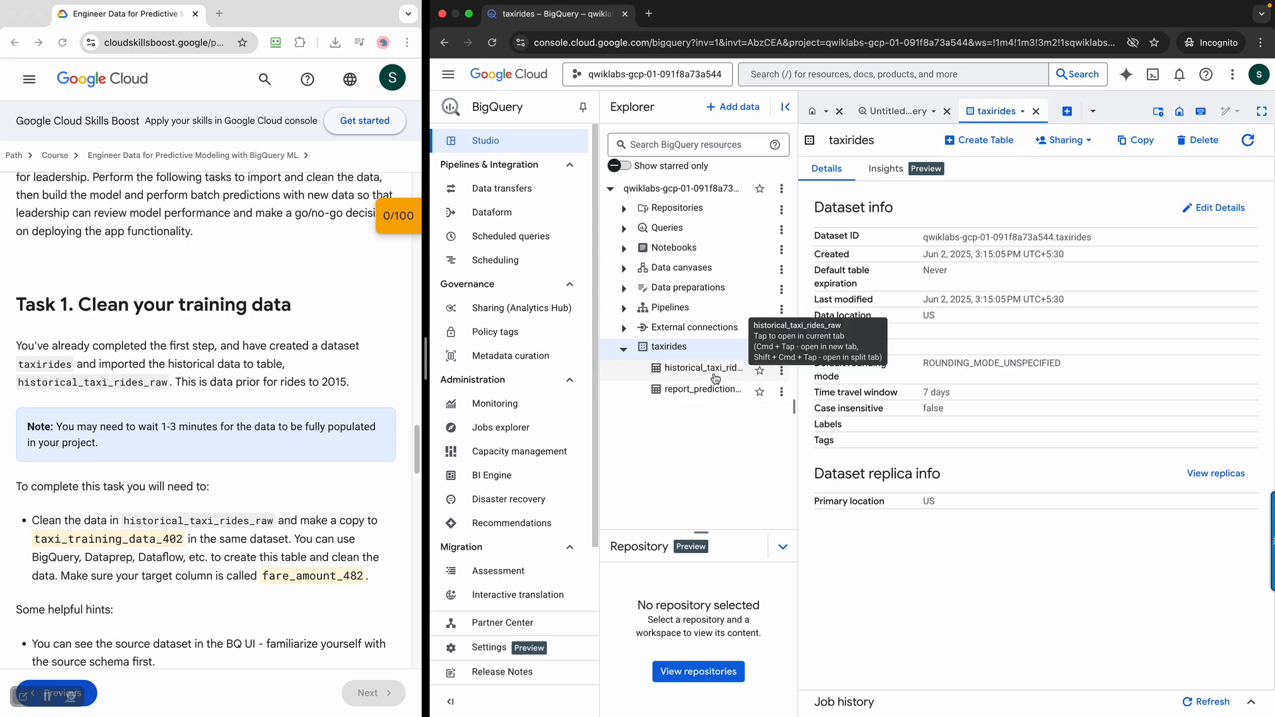
{"action": "left_click", "coordinate": [715, 377]}
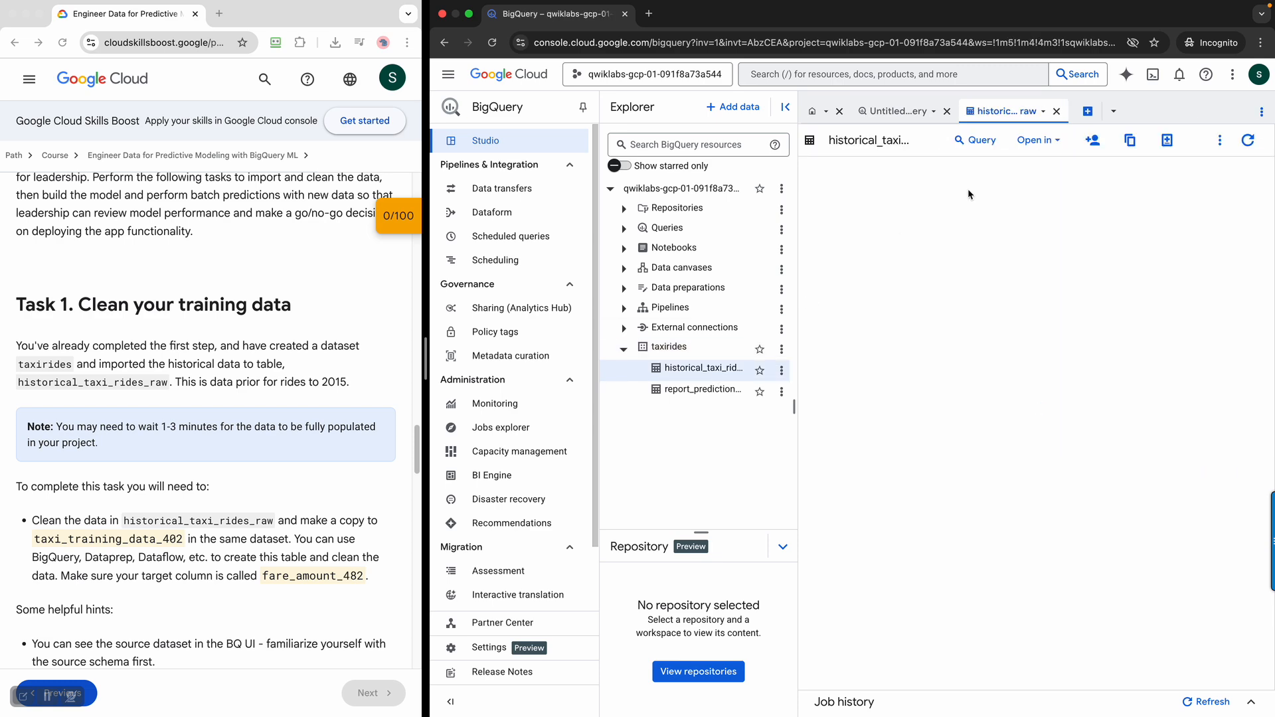
{"action": "left_click", "coordinate": [973, 169]}
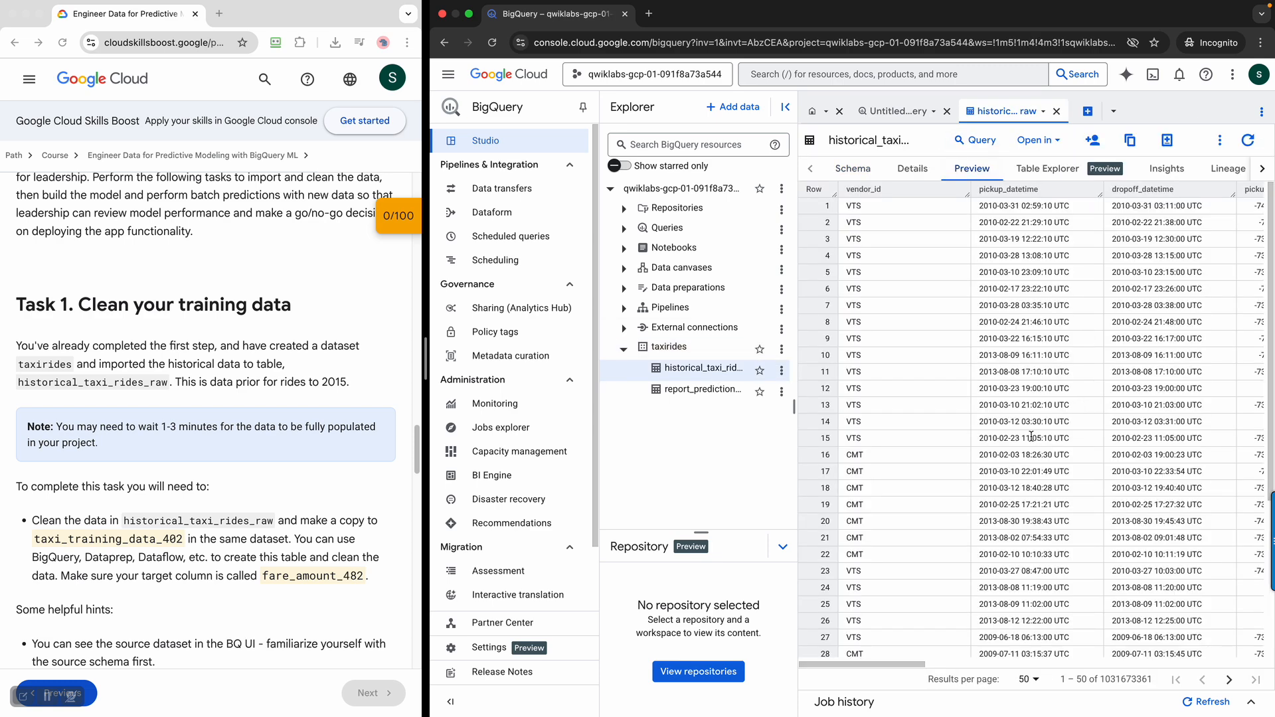
Read the Task 1 requirements for the target table, target column and data cleaning rules in the lab instructions
{"action": "scroll", "coordinate": [265, 483], "scroll_direction": "down", "scroll_amount": 2}
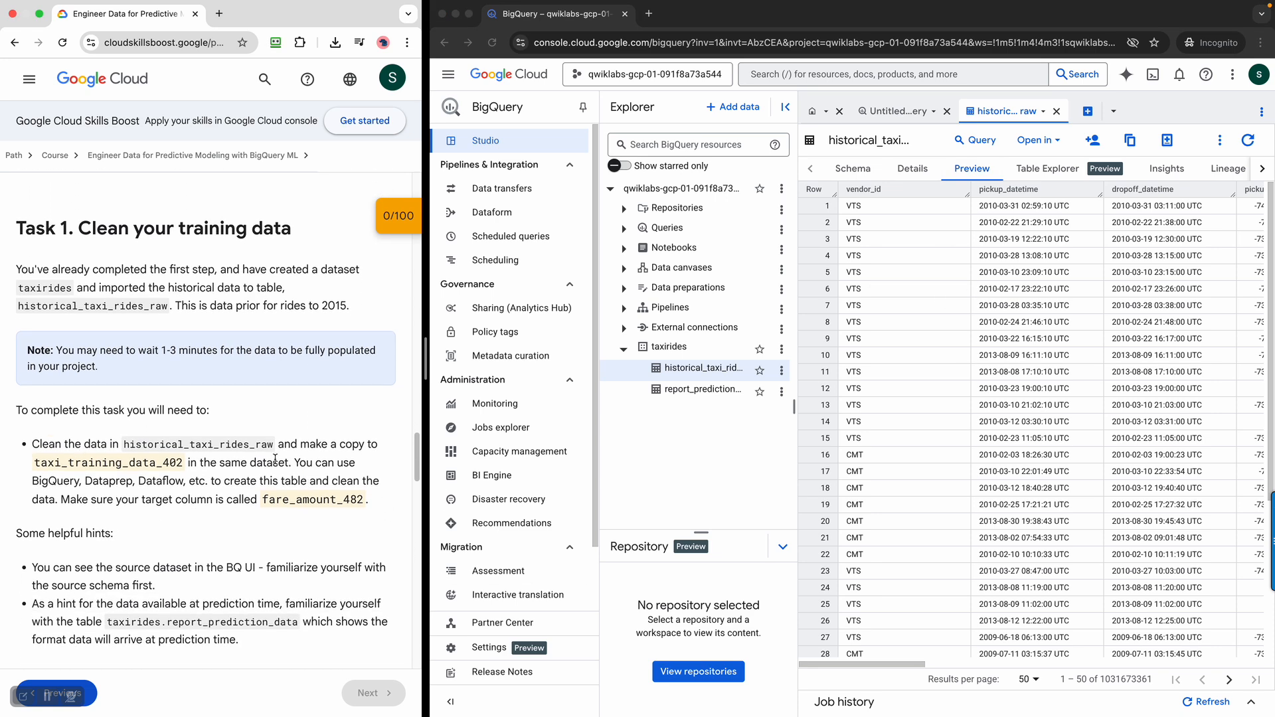
{"action": "left_click_drag", "start_coordinate": [36, 467], "coordinate": [178, 468]}
{"action": "left_click", "coordinate": [229, 514]}
{"action": "scroll", "coordinate": [229, 515], "scroll_direction": "down", "scroll_amount": 1}
{"action": "scroll", "coordinate": [229, 514], "scroll_direction": "down", "scroll_amount": 2}
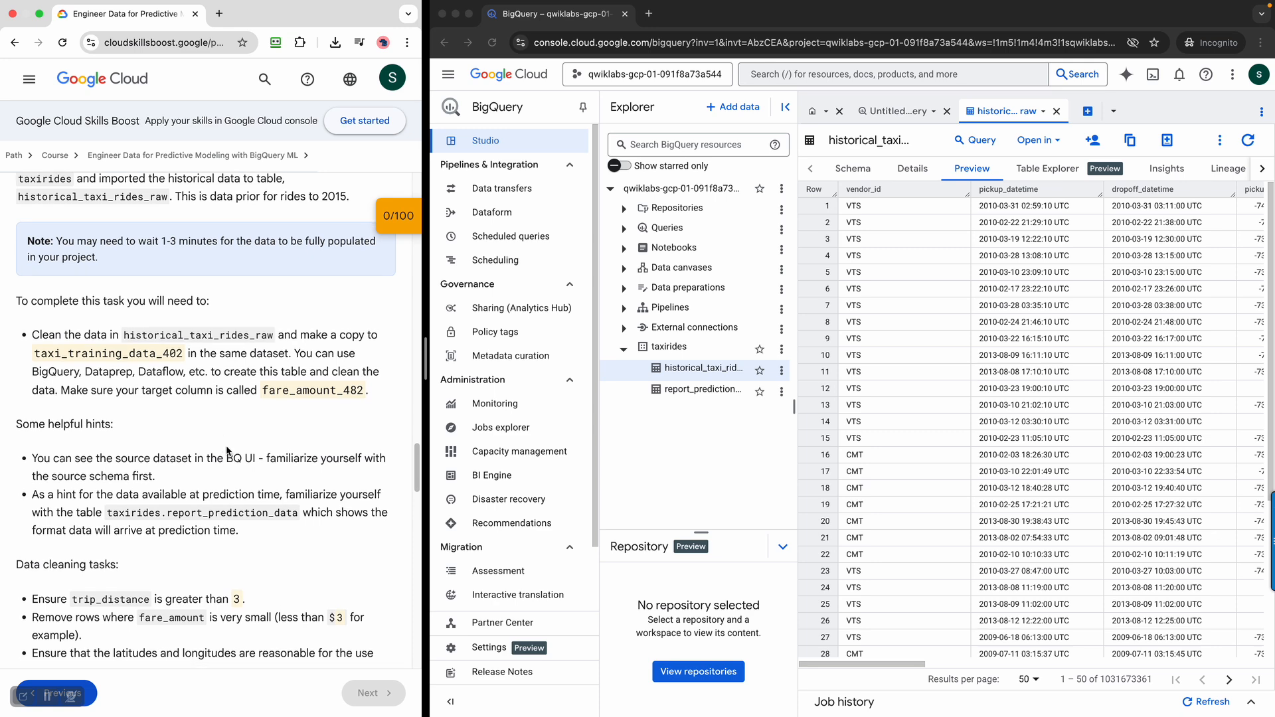
{"action": "scroll", "coordinate": [379, 535], "scroll_direction": "down", "scroll_amount": 1}
{"action": "scroll", "coordinate": [379, 535], "scroll_direction": "down", "scroll_amount": 4}
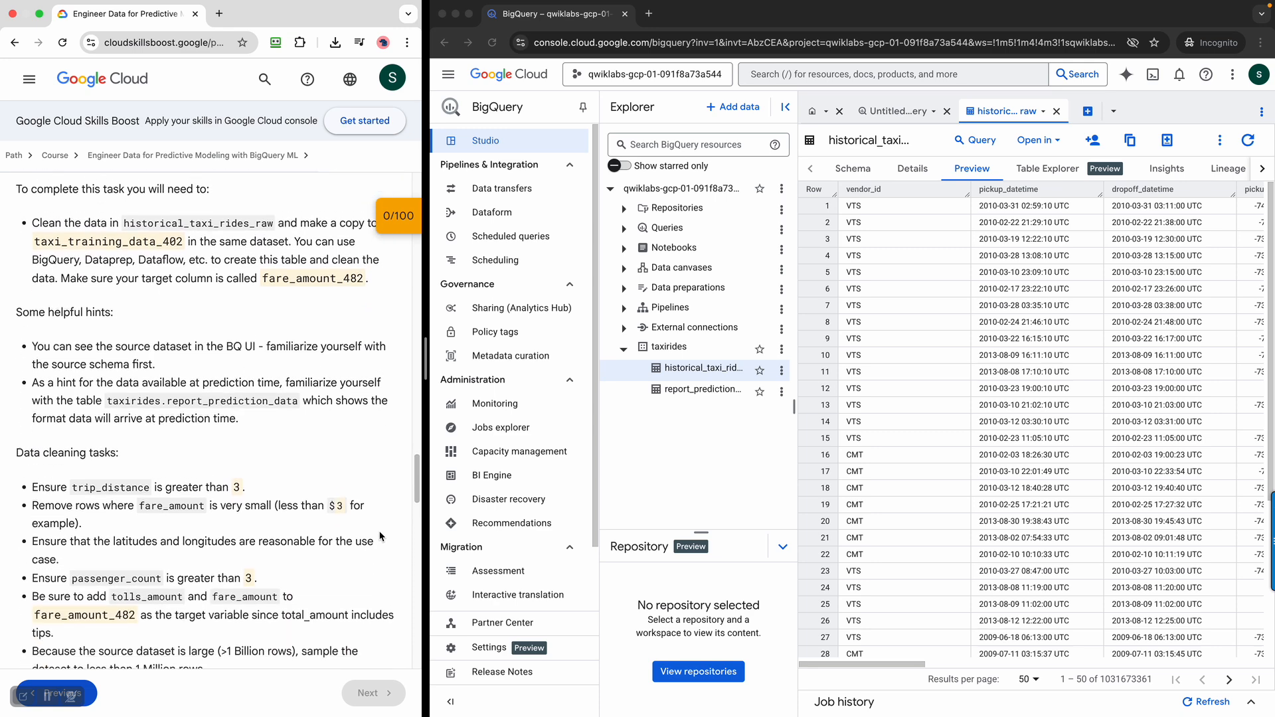
{"action": "scroll", "coordinate": [379, 535], "scroll_direction": "up", "scroll_amount": 2}
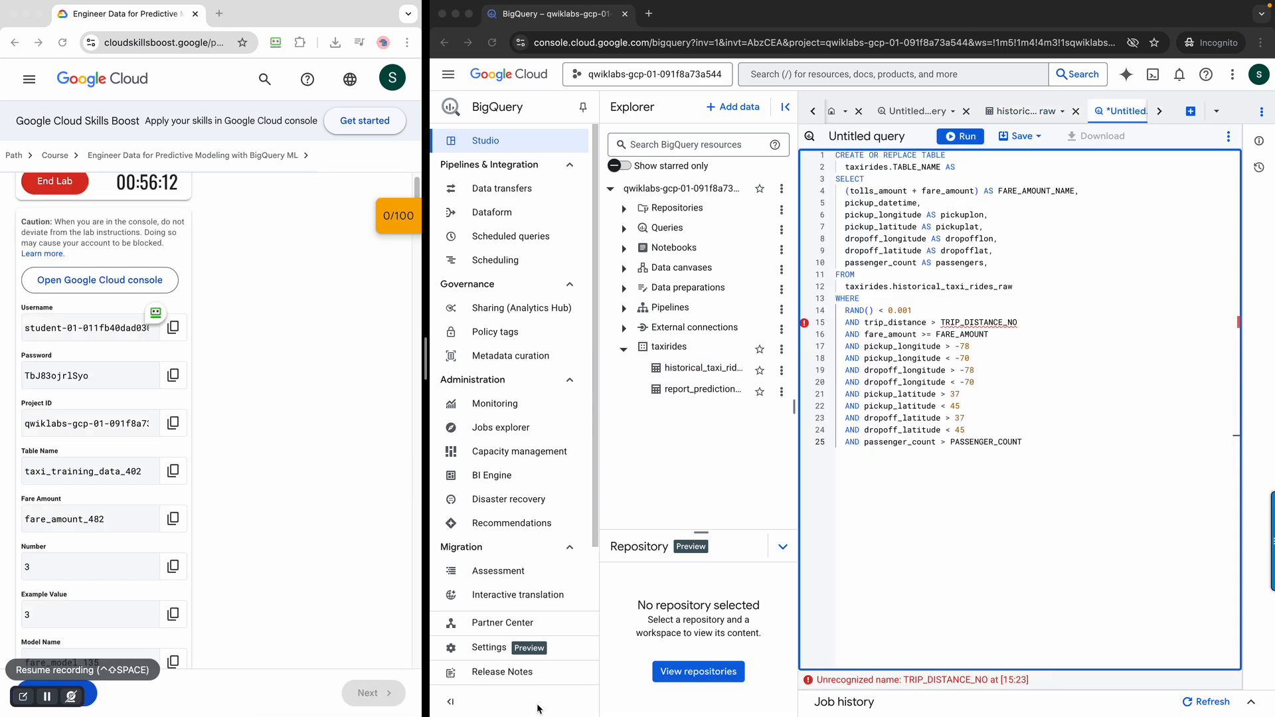
Replace the TABLE_NAME placeholder in the CREATE OR REPLACE TABLE query with the lab's table name, taxi_training_data_402
{"action": "left_click", "coordinate": [1080, 363]}
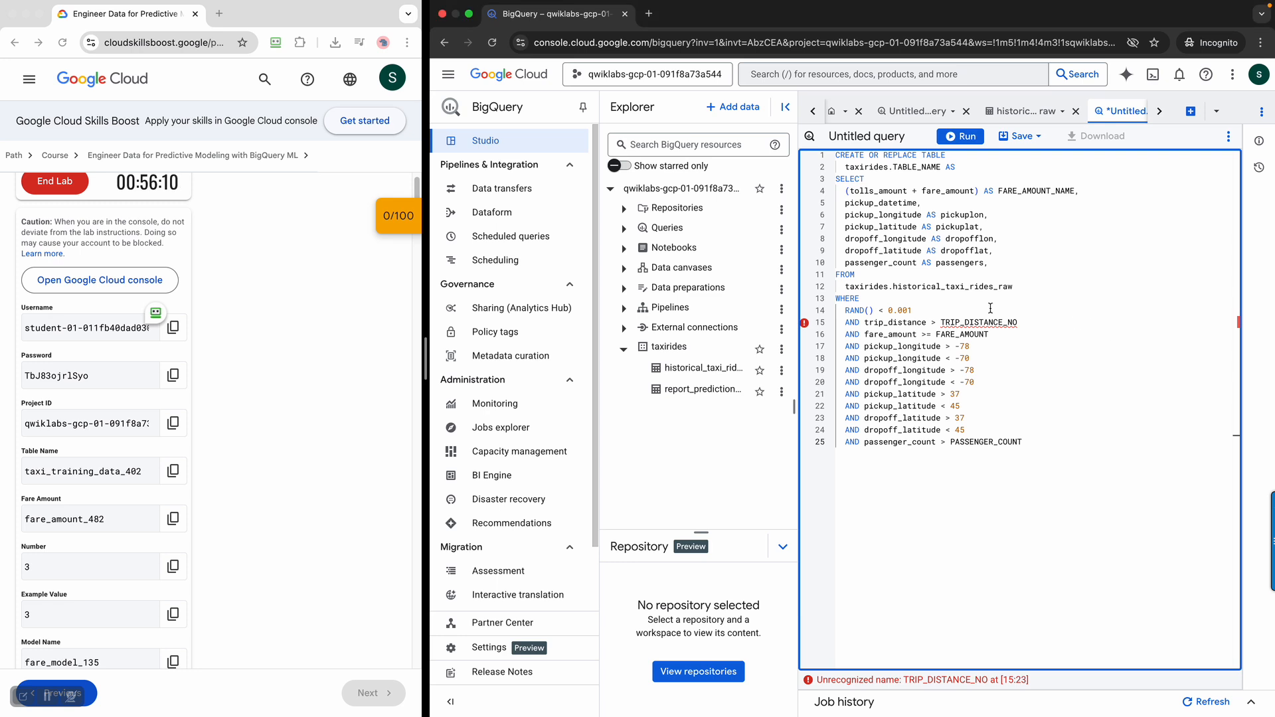
{"action": "left_click", "coordinate": [1036, 230]}
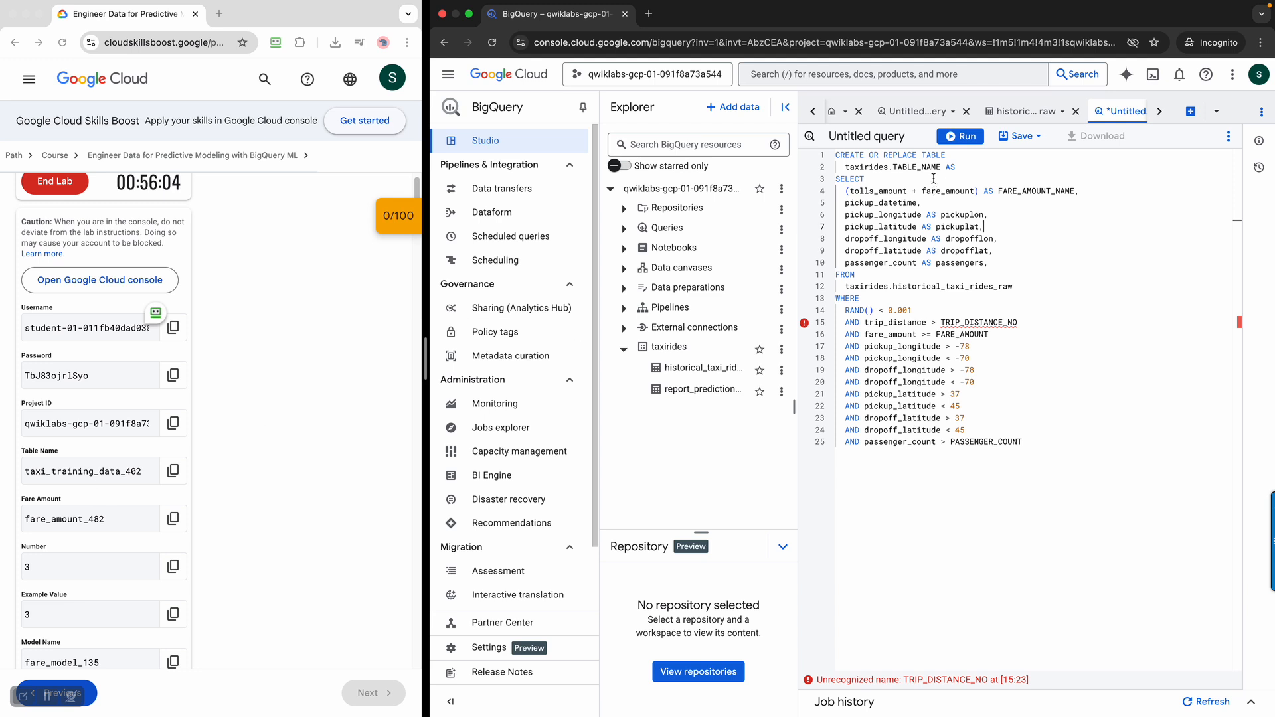
{"action": "left_click_drag", "start_coordinate": [893, 167], "coordinate": [932, 168]}
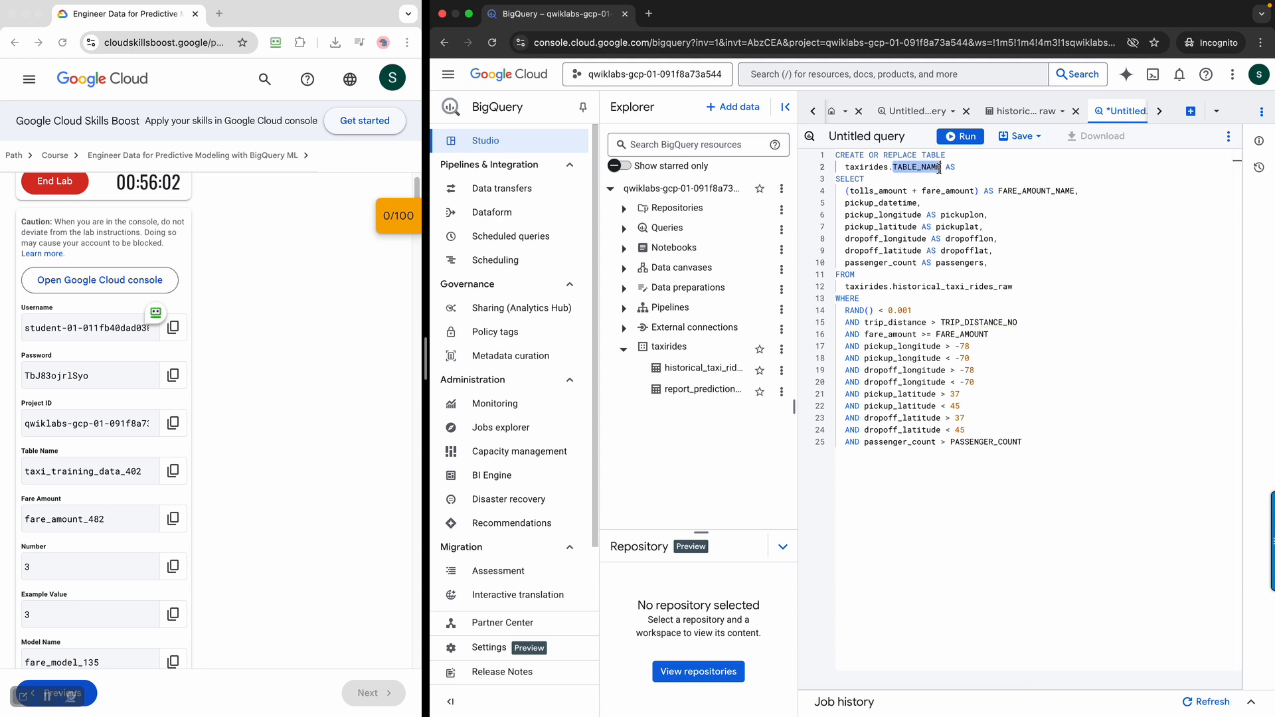
{"action": "left_click", "coordinate": [172, 471]}
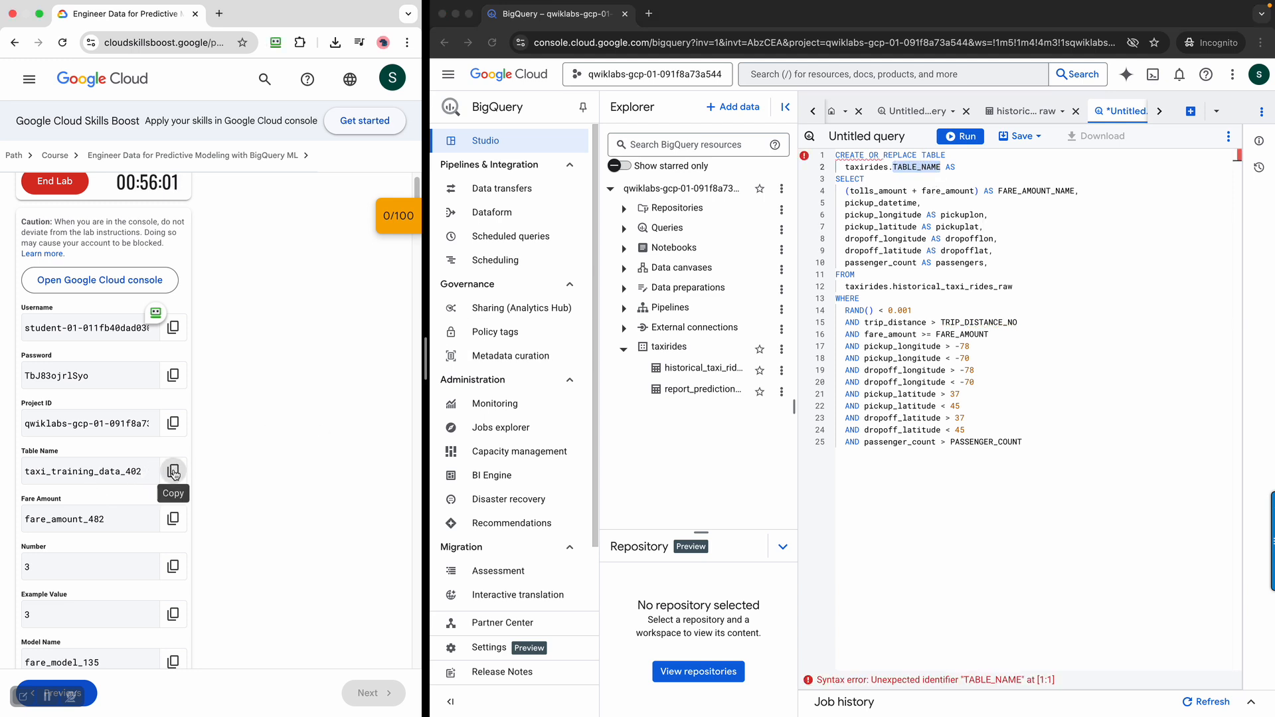
{"action": "left_click", "coordinate": [918, 170]}
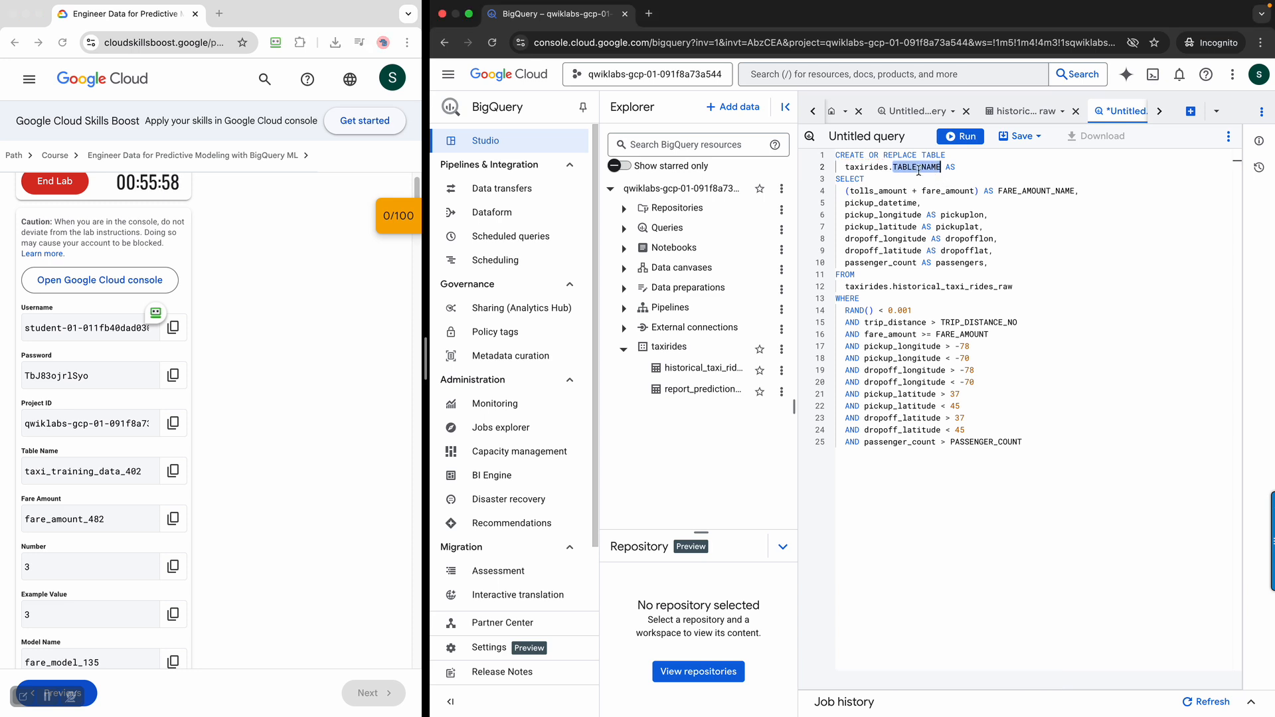
{"action": "key", "text": "super+v"}
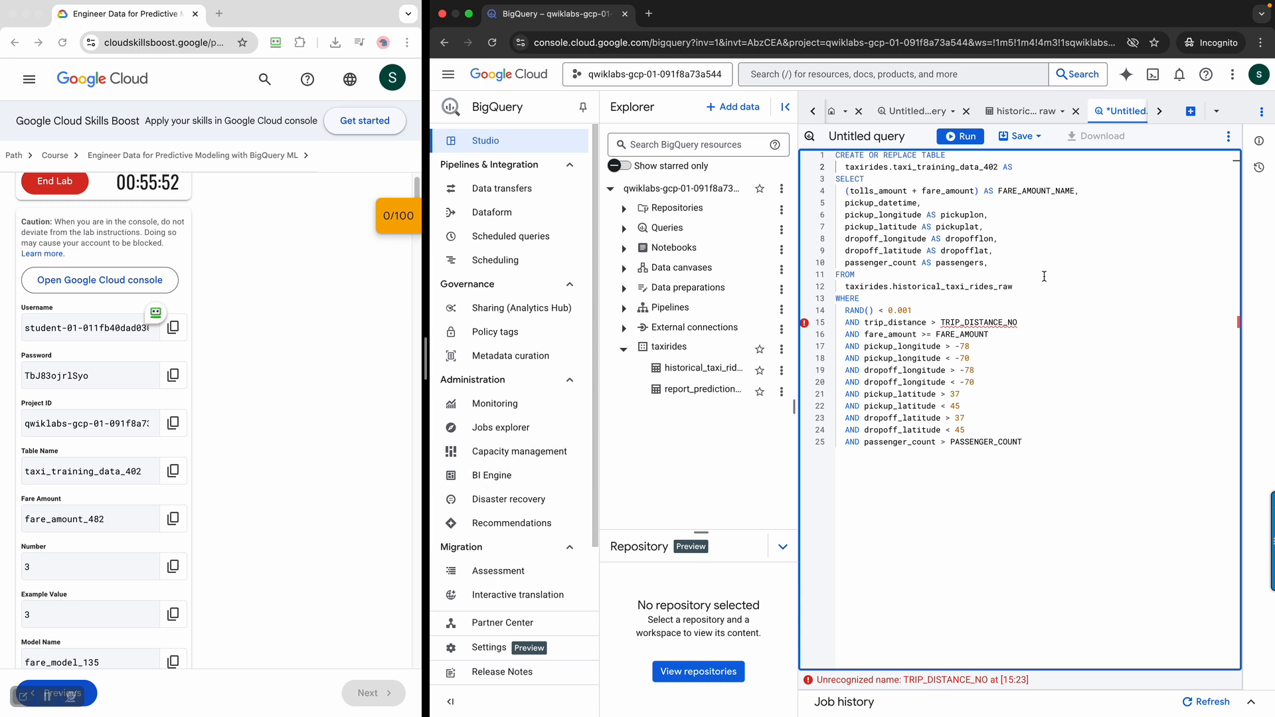
Replace the FARE_AMOUNT_NAME placeholder in the SELECT clause with the lab's target column name, fare_amount_482
{"action": "double_click", "coordinate": [1059, 190]}
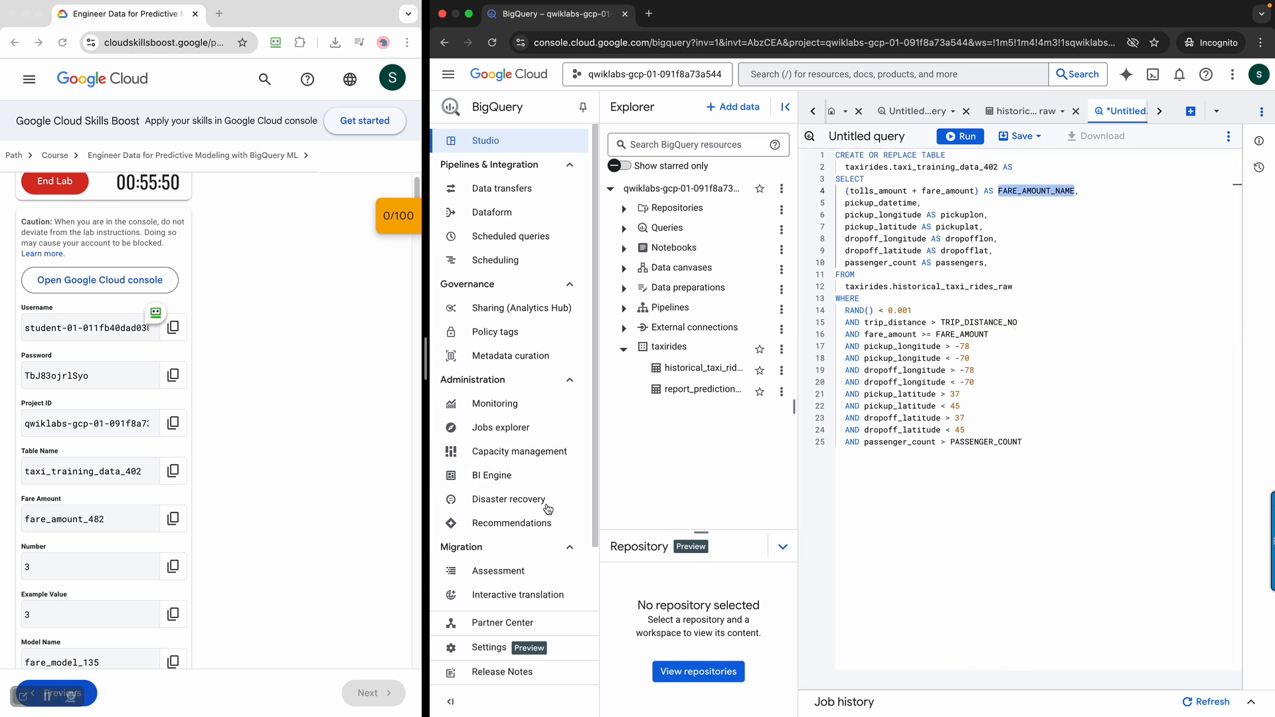
{"action": "left_click", "coordinate": [173, 522]}
{"action": "left_click", "coordinate": [172, 522]}
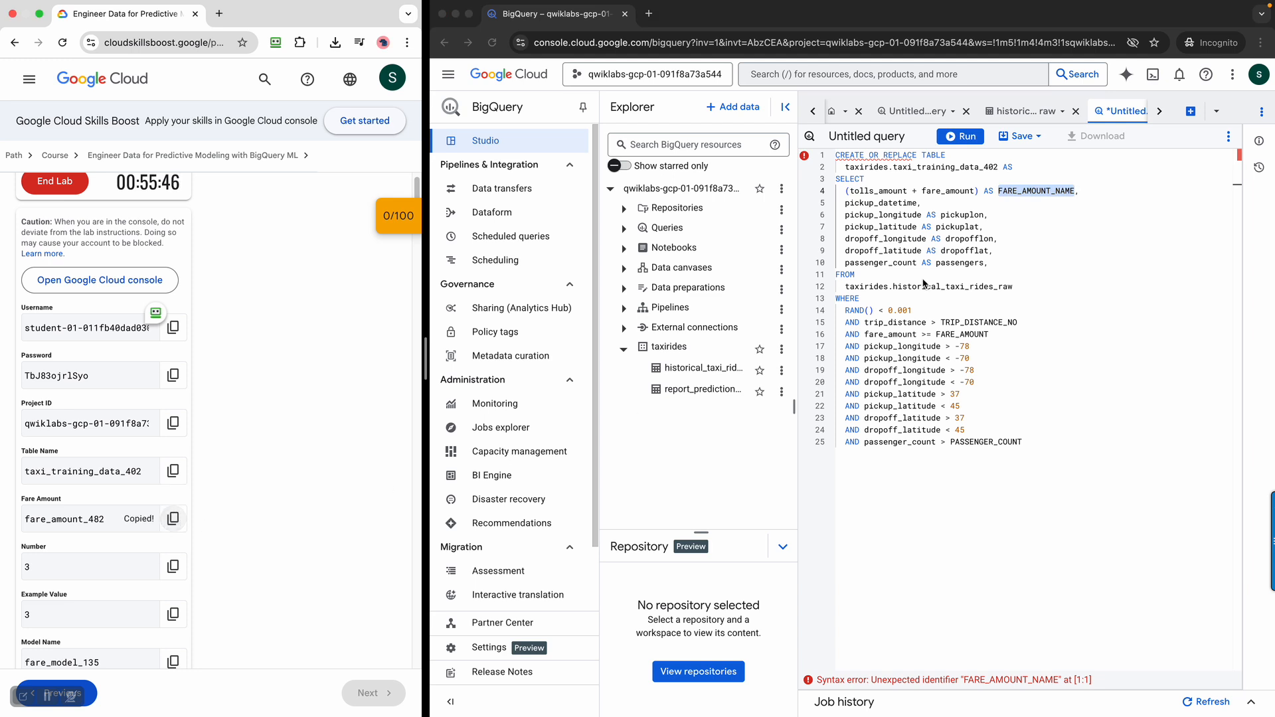
{"action": "double_click", "coordinate": [1029, 192]}
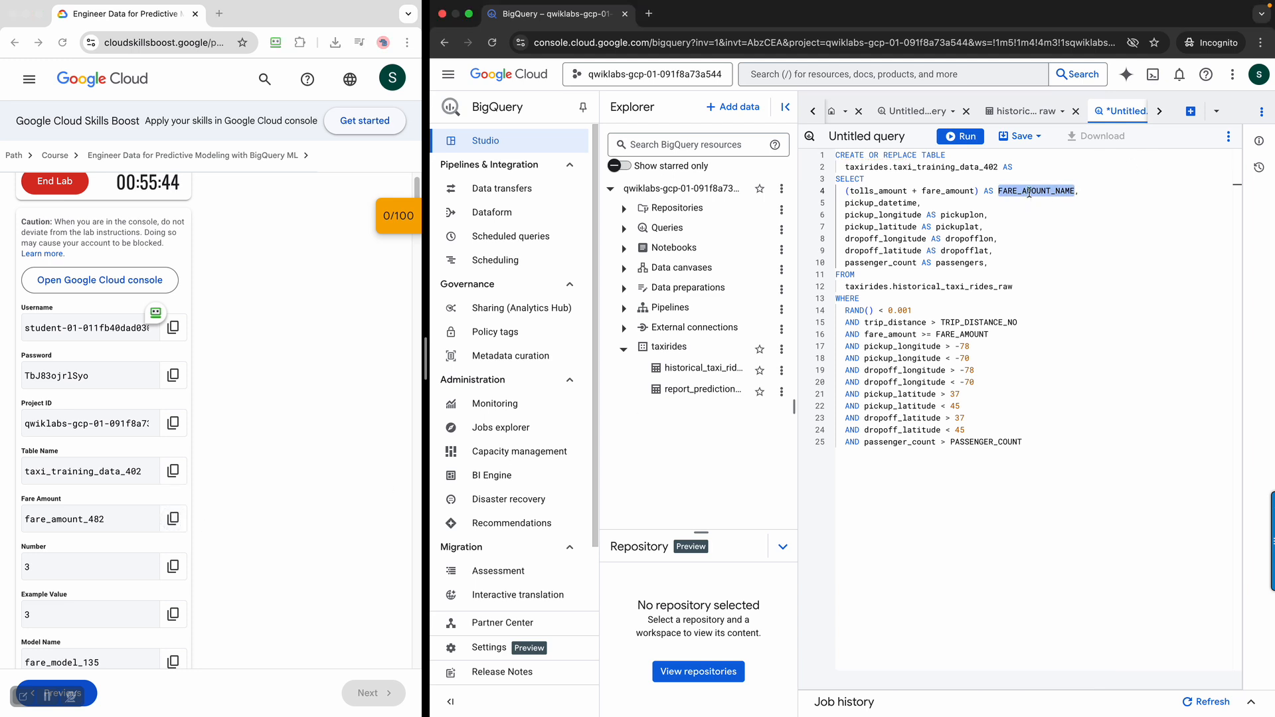
{"action": "key", "text": "cmd+v"}
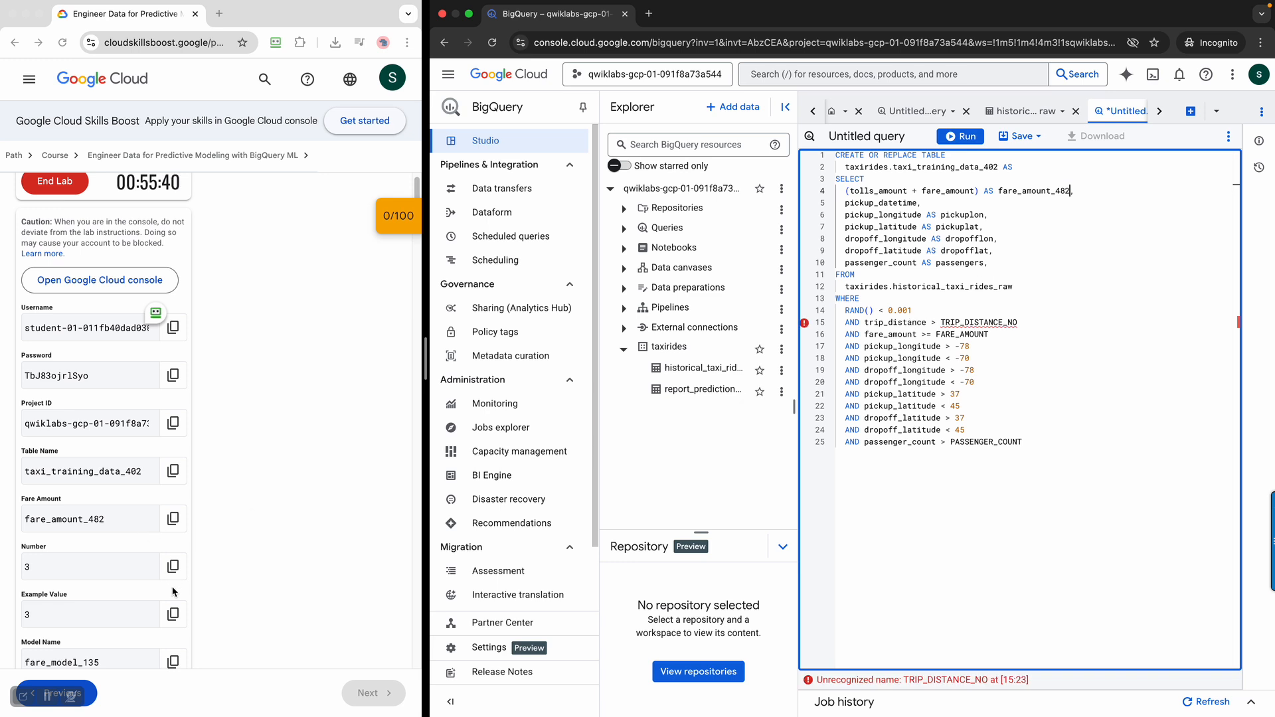
Set the WHERE thresholds so that trip_distance and passenger_count must each be greater than 3
{"action": "double_click", "coordinate": [962, 323]}
{"action": "key", "text": "cmd+v"}
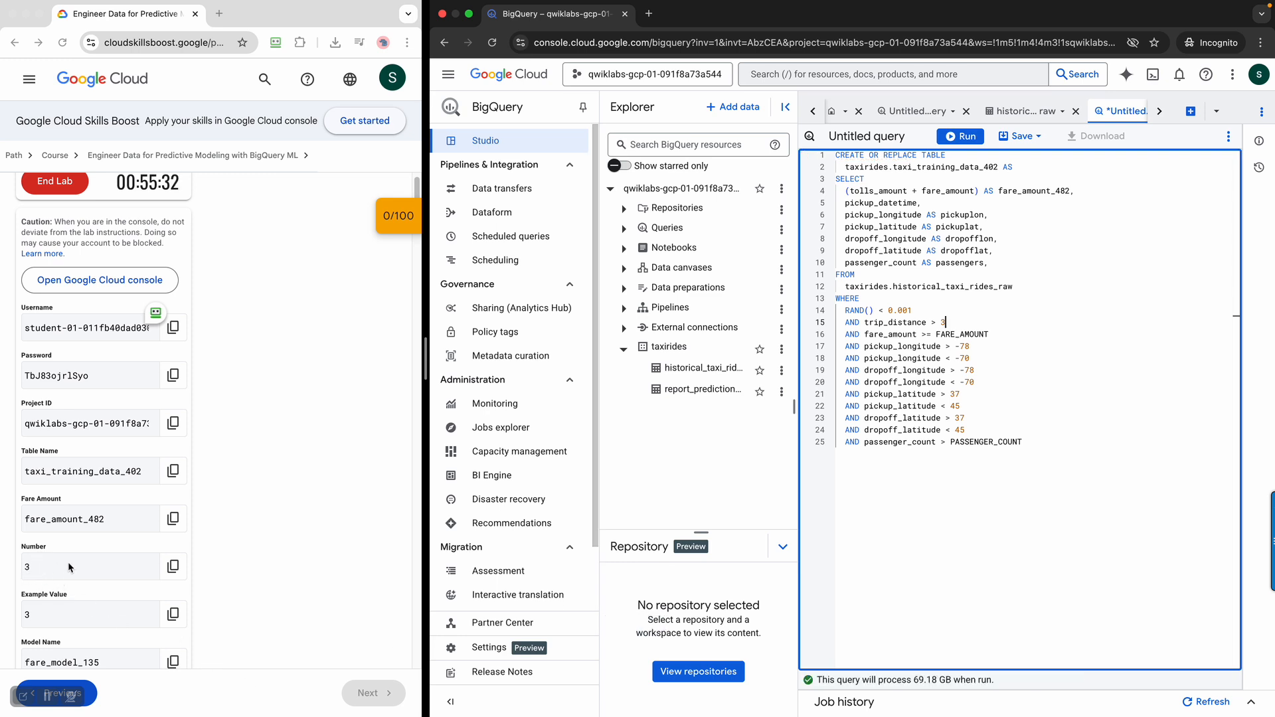
{"action": "left_click", "coordinate": [1101, 425]}
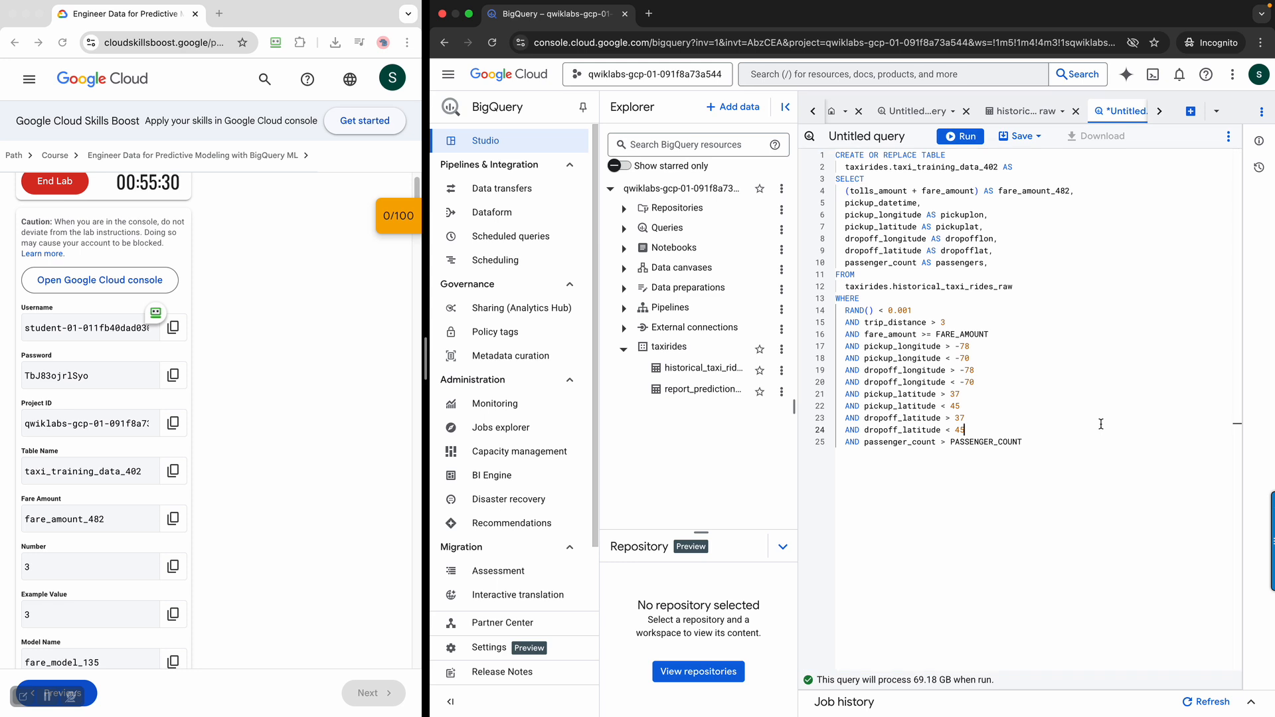
{"action": "scroll", "coordinate": [342, 475], "scroll_direction": "down", "scroll_amount": 3}
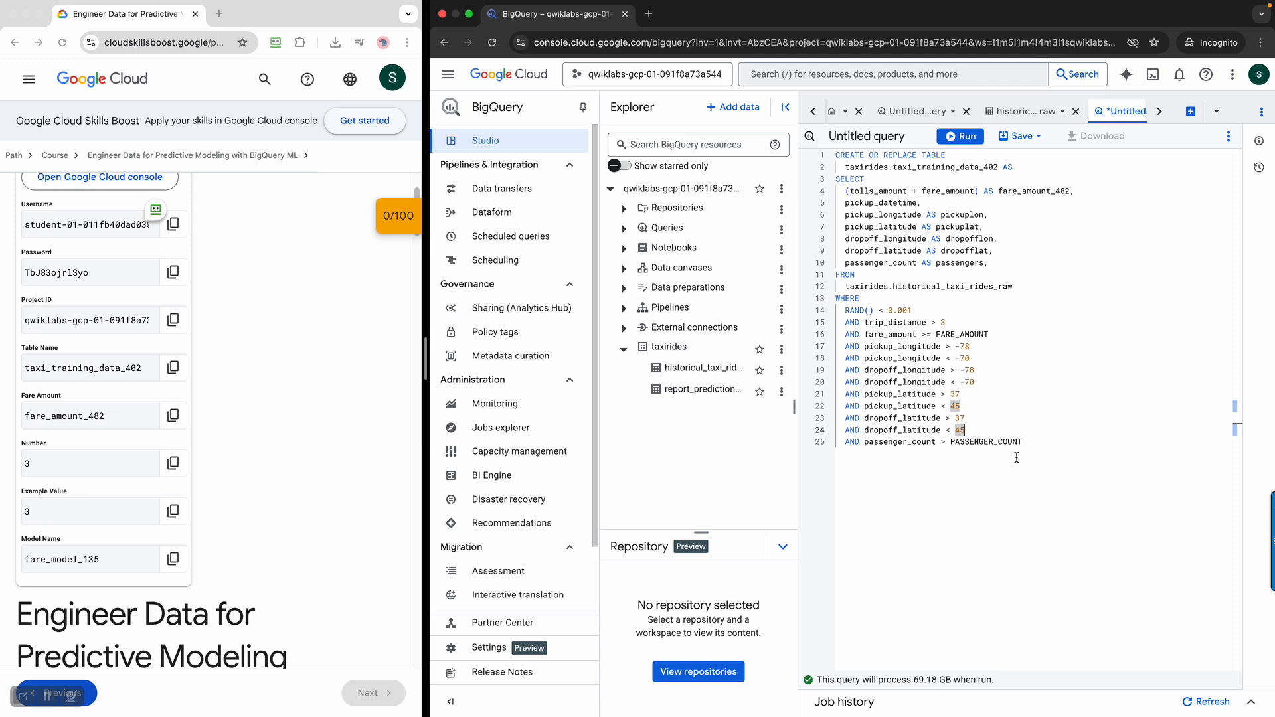
{"action": "double_click", "coordinate": [1003, 442]}
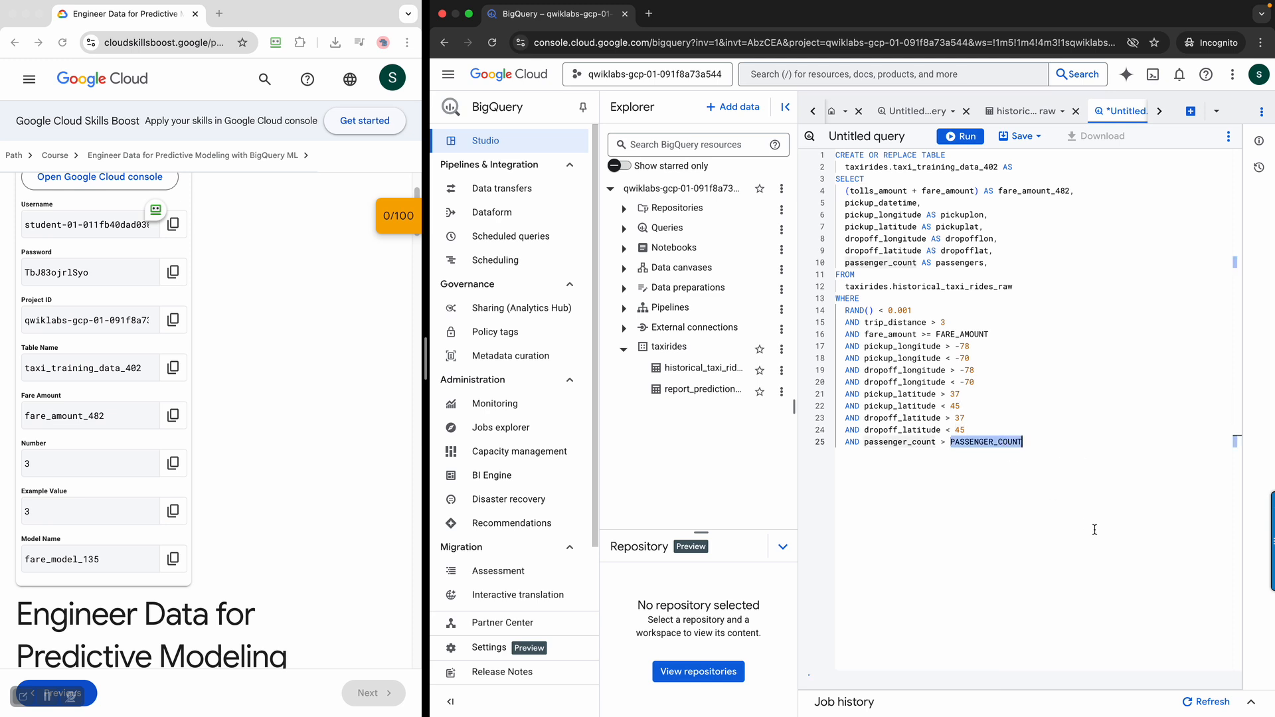
{"action": "type", "text": "3"}
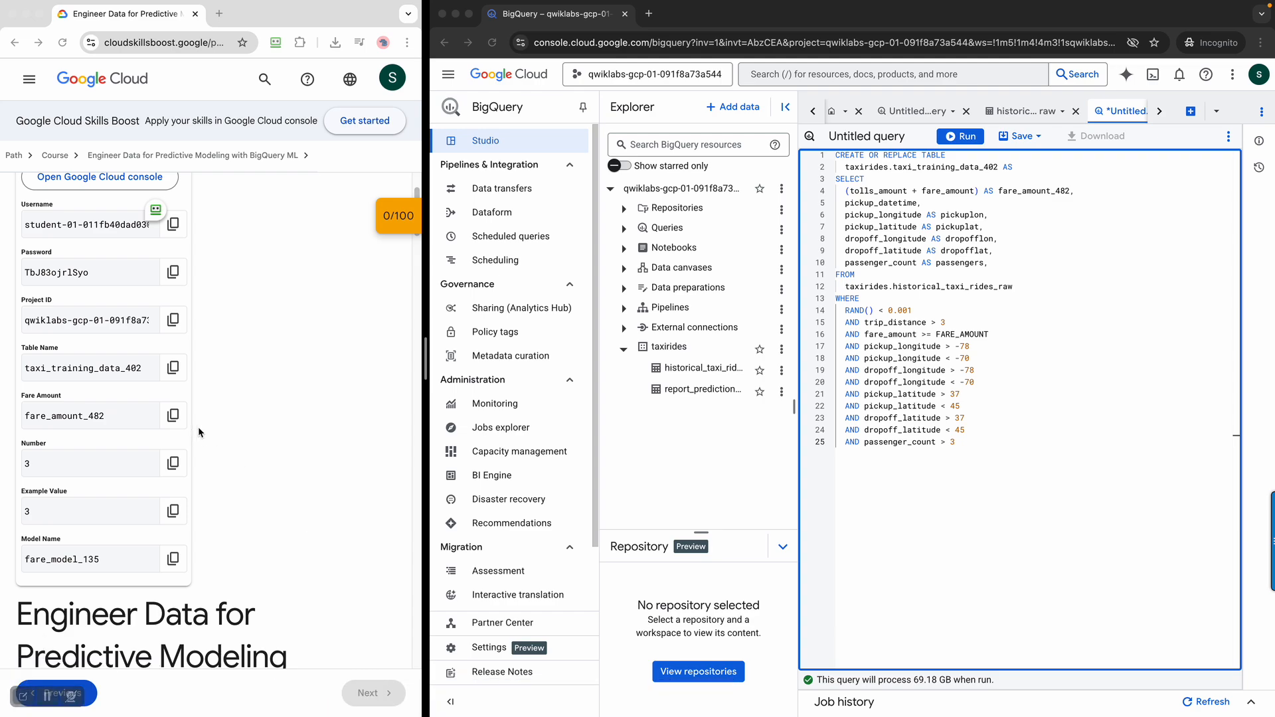
Consult the lab's data cleaning rules and set the fare_amount filter to at least 3
{"action": "scroll", "coordinate": [278, 487], "scroll_direction": "down", "scroll_amount": 20}
{"action": "scroll", "coordinate": [278, 486], "scroll_direction": "down", "scroll_amount": 15}
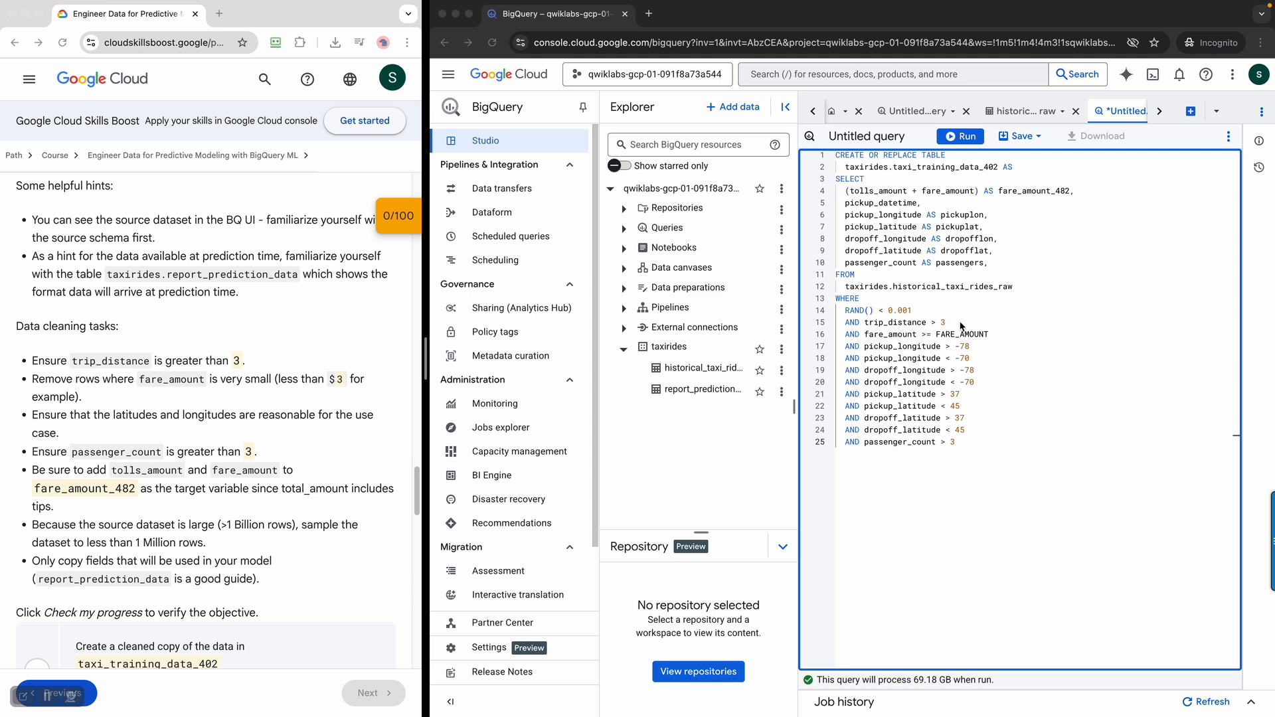
{"action": "left_click_drag", "start_coordinate": [32, 361], "coordinate": [246, 362]}
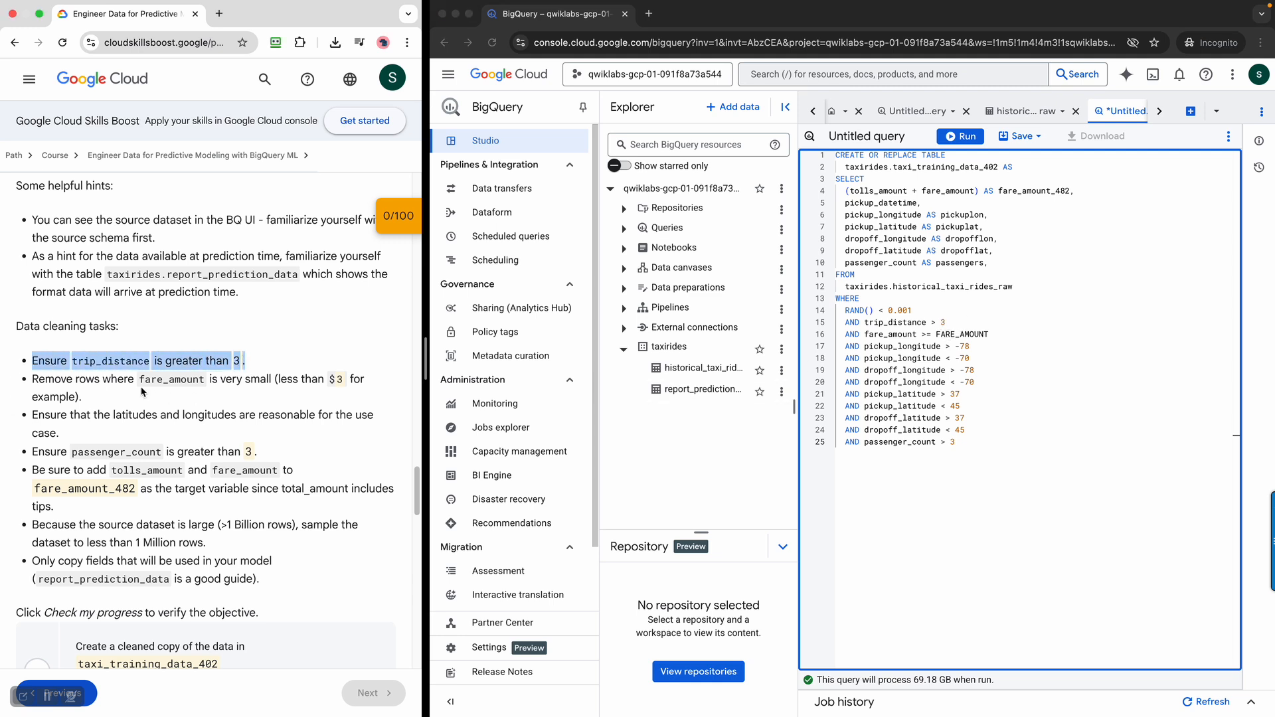
{"action": "left_click", "coordinate": [63, 379]}
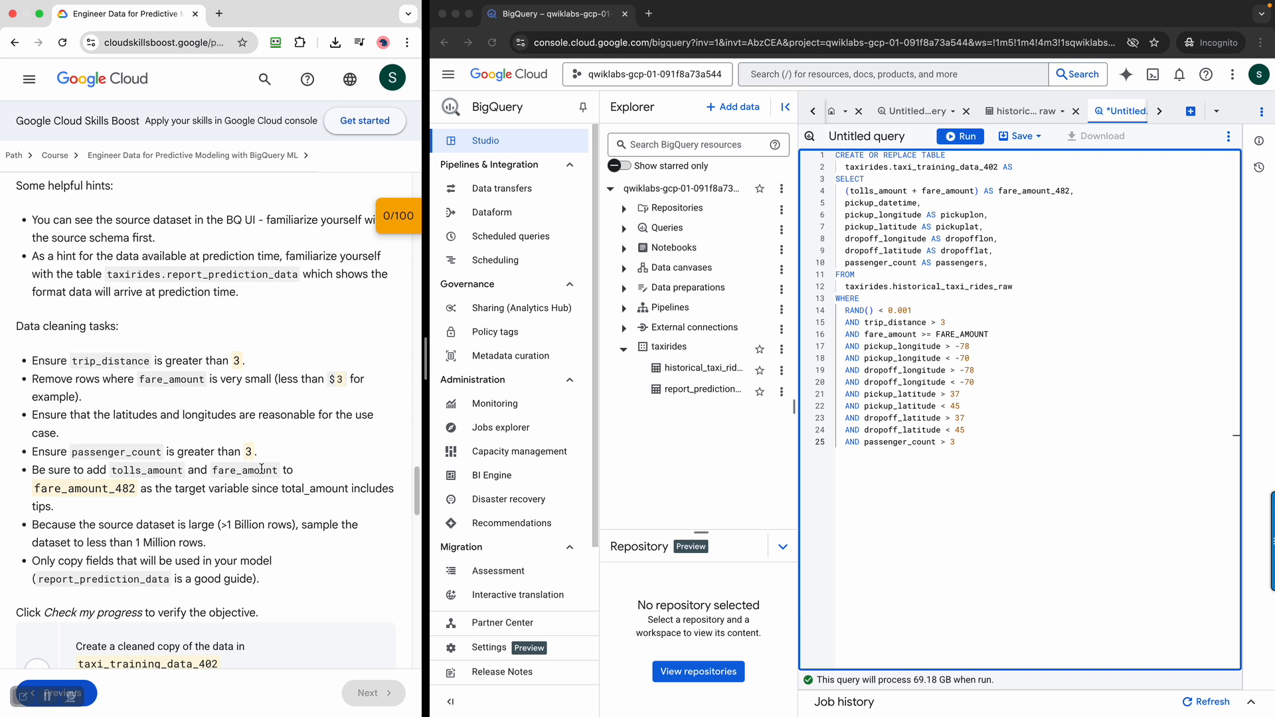
{"action": "double_click", "coordinate": [962, 334]}
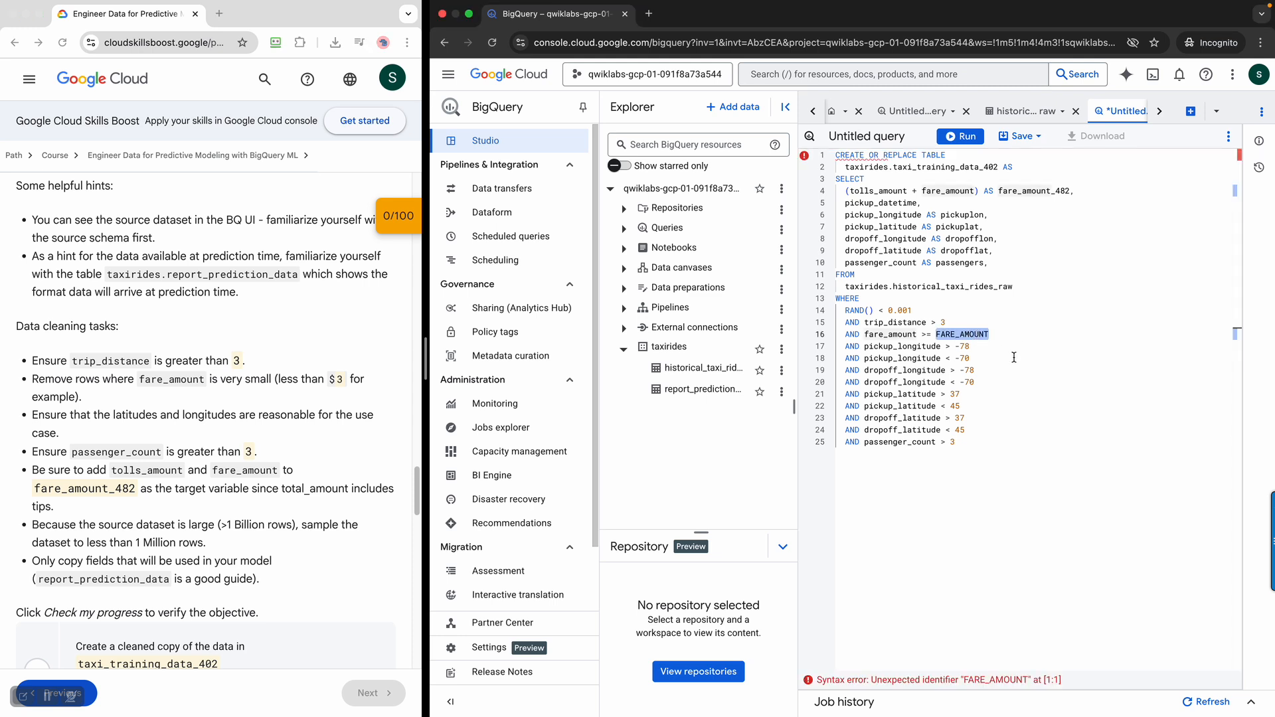
{"action": "type", "text": "3"}
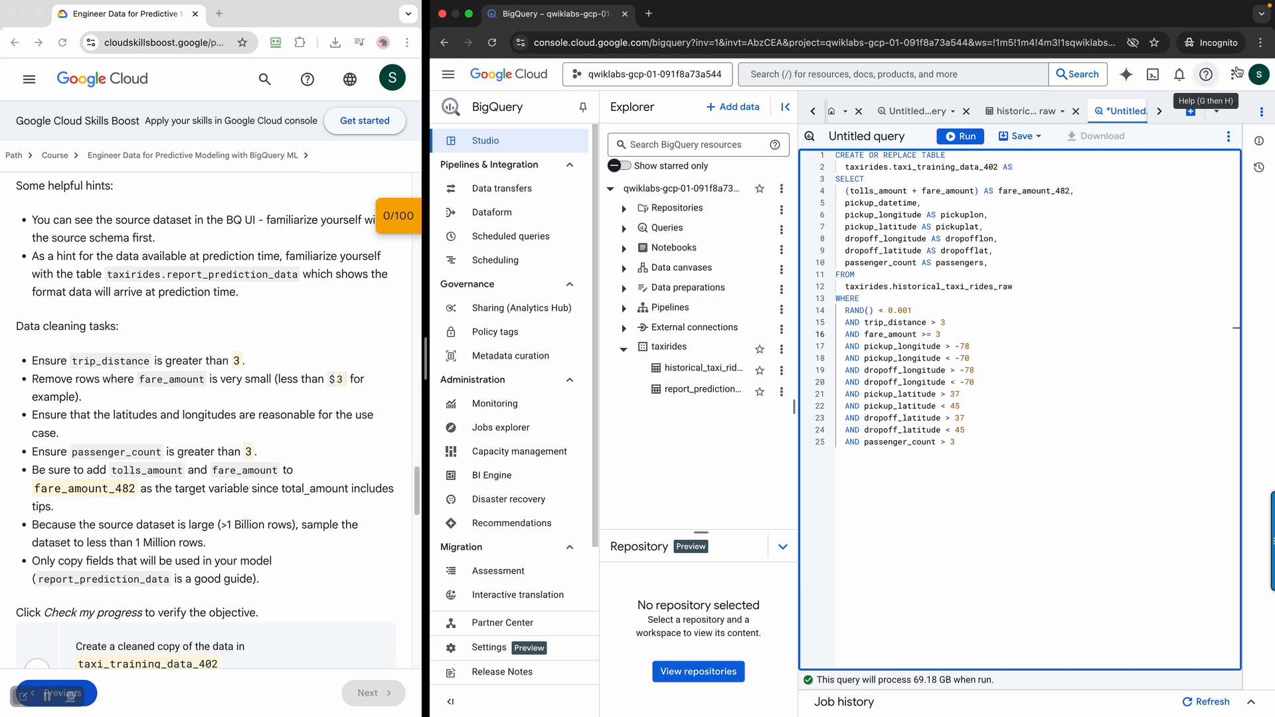
Compare the query's target column, table name and filters with the Task 1 data cleaning rules in the lab instructions
{"action": "double_click", "coordinate": [1031, 193]}
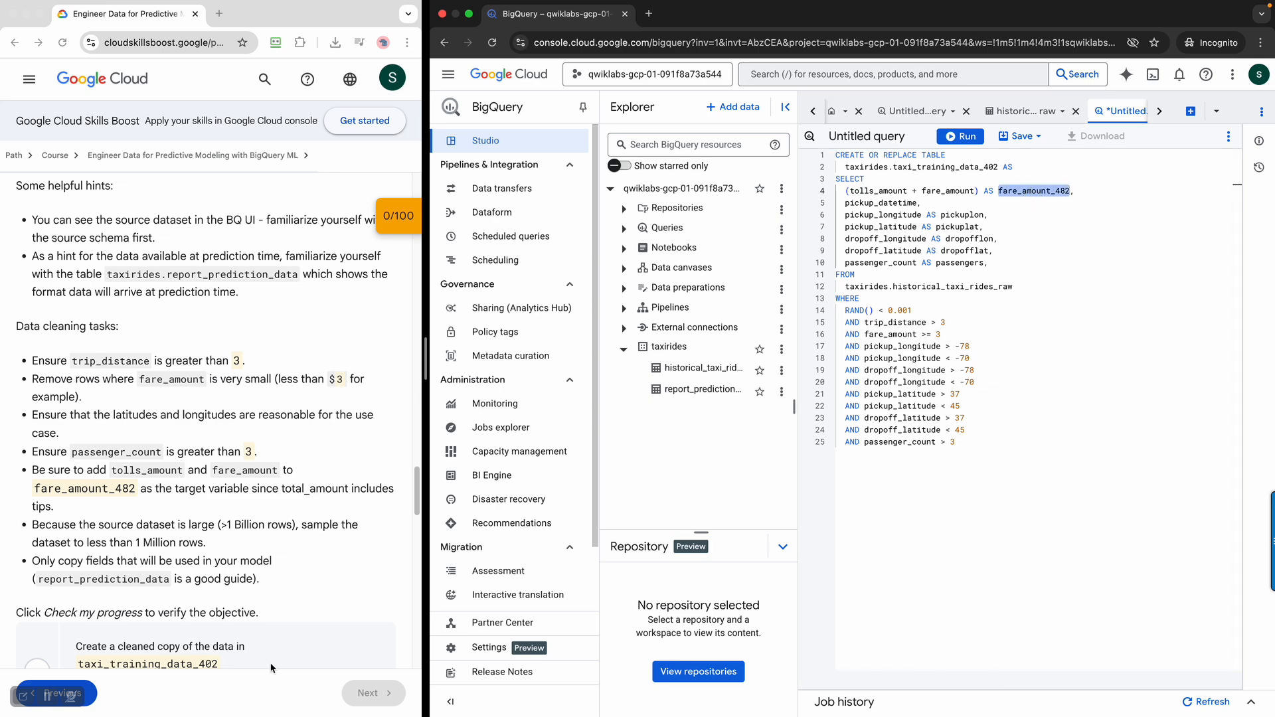
{"action": "left_click", "coordinate": [347, 599]}
{"action": "scroll", "coordinate": [346, 600], "scroll_direction": "down", "scroll_amount": 1}
{"action": "scroll", "coordinate": [346, 599], "scroll_direction": "down", "scroll_amount": 2}
{"action": "scroll", "coordinate": [347, 599], "scroll_direction": "up", "scroll_amount": 5}
{"action": "scroll", "coordinate": [346, 600], "scroll_direction": "down", "scroll_amount": 3}
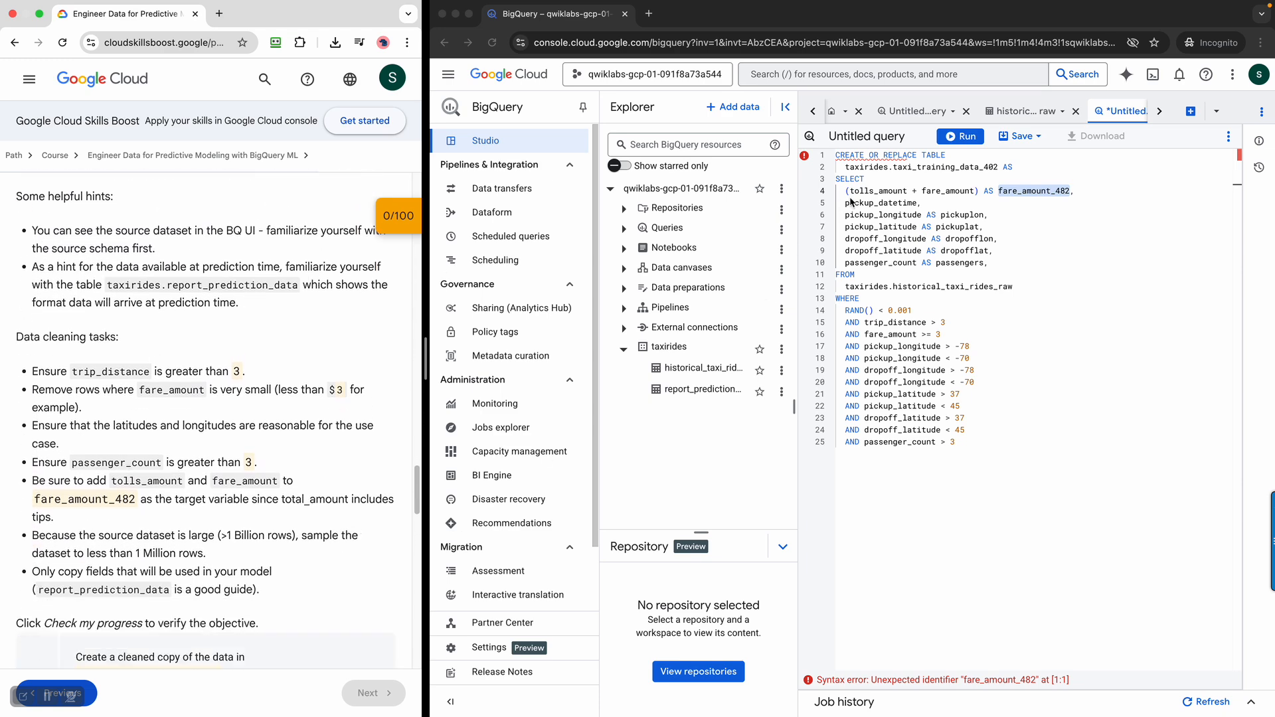
{"action": "left_click", "coordinate": [872, 156]}
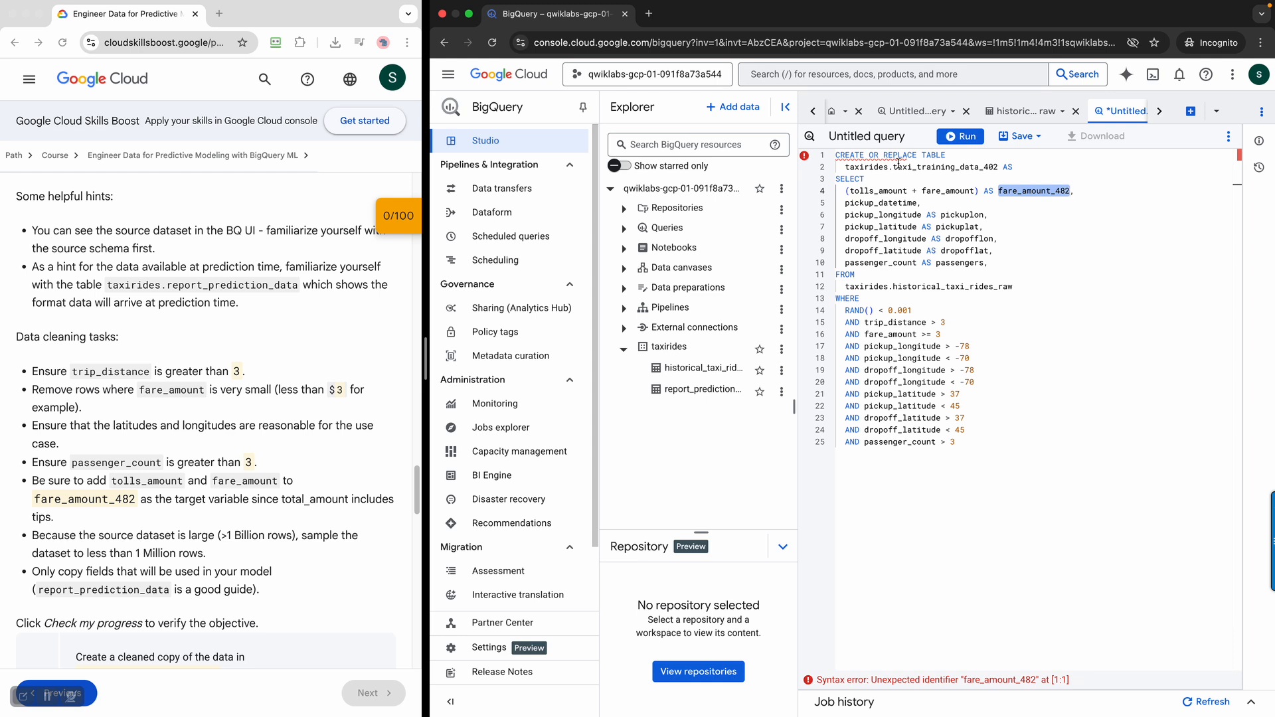
{"action": "left_click", "coordinate": [1076, 225]}
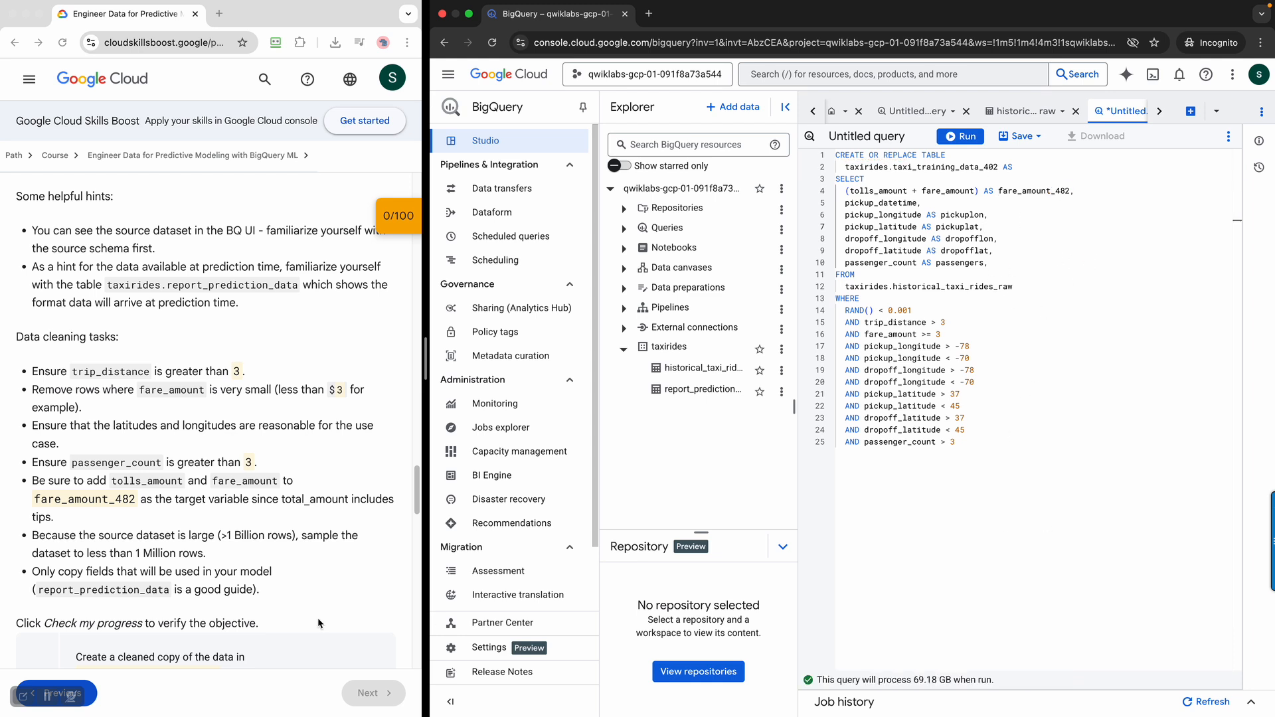
{"action": "scroll", "coordinate": [292, 555], "scroll_direction": "down", "scroll_amount": 1}
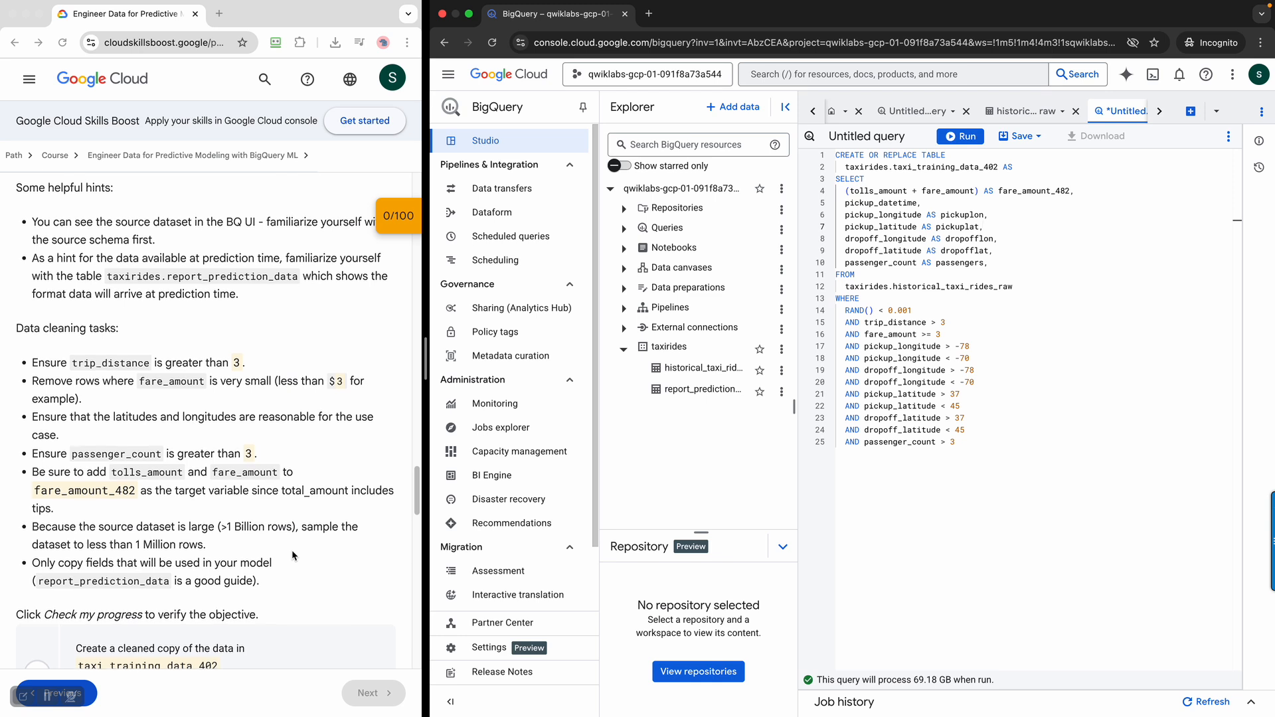
{"action": "scroll", "coordinate": [292, 552], "scroll_direction": "down", "scroll_amount": 1}
{"action": "left_click", "coordinate": [48, 696]}
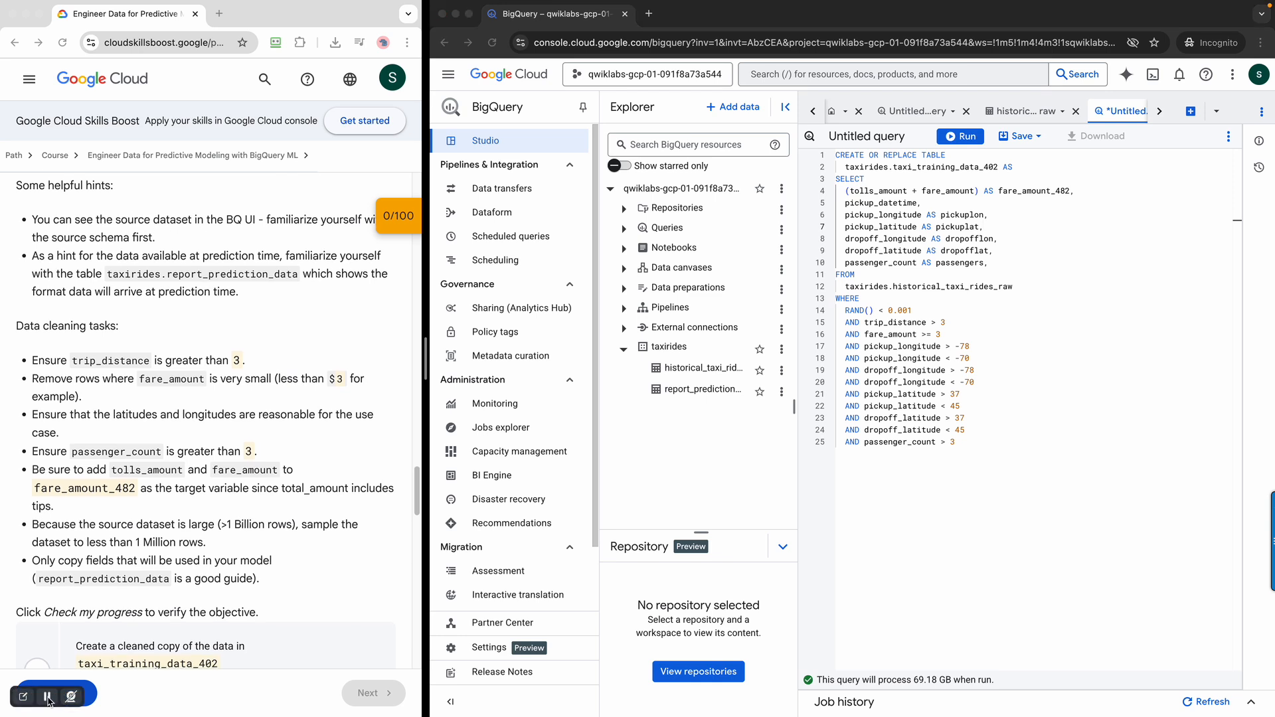
{"action": "left_click", "coordinate": [1026, 326]}
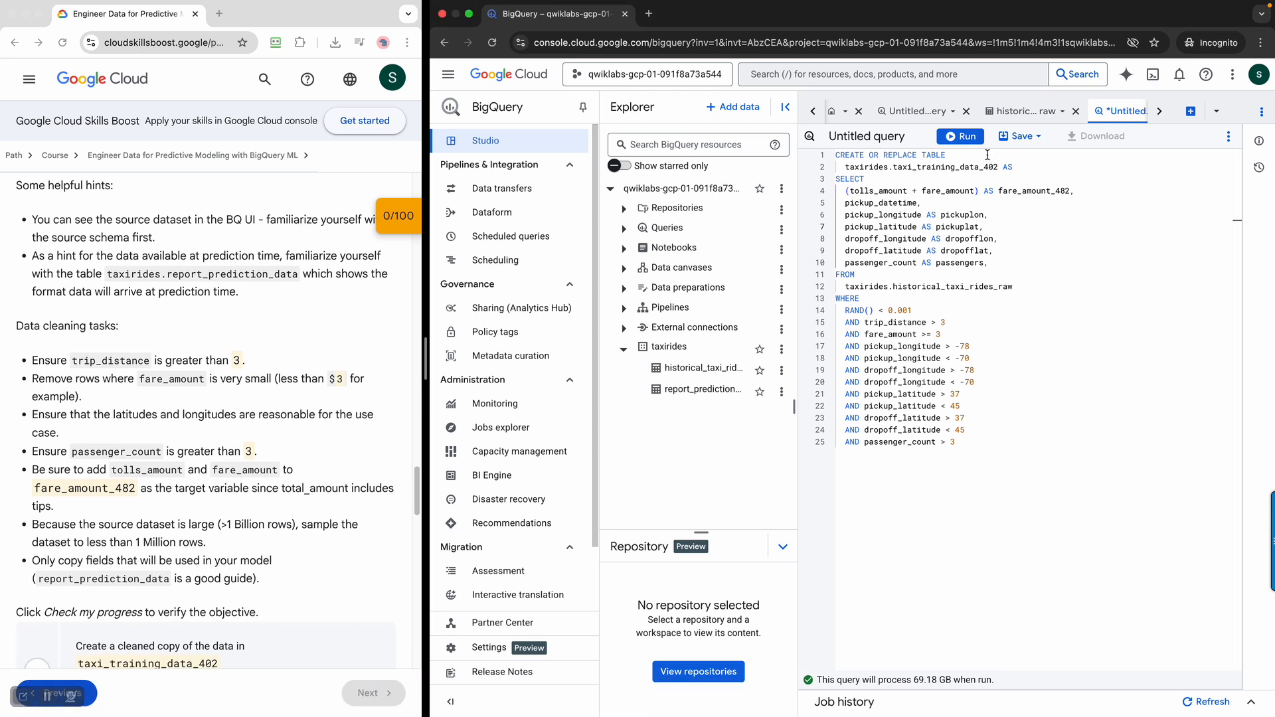
Run the table creation query, open the taxi_training_data_402 table and preview its rows
{"action": "left_click", "coordinate": [968, 136]}
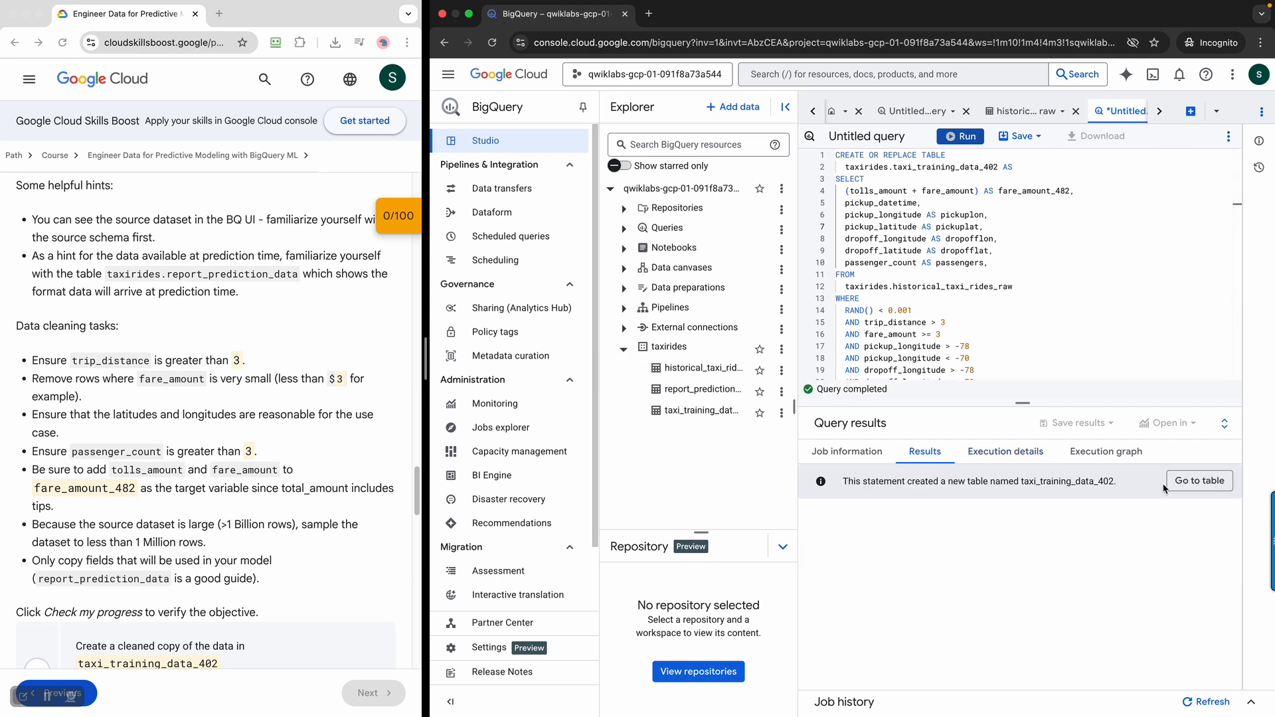
{"action": "left_click", "coordinate": [1189, 484]}
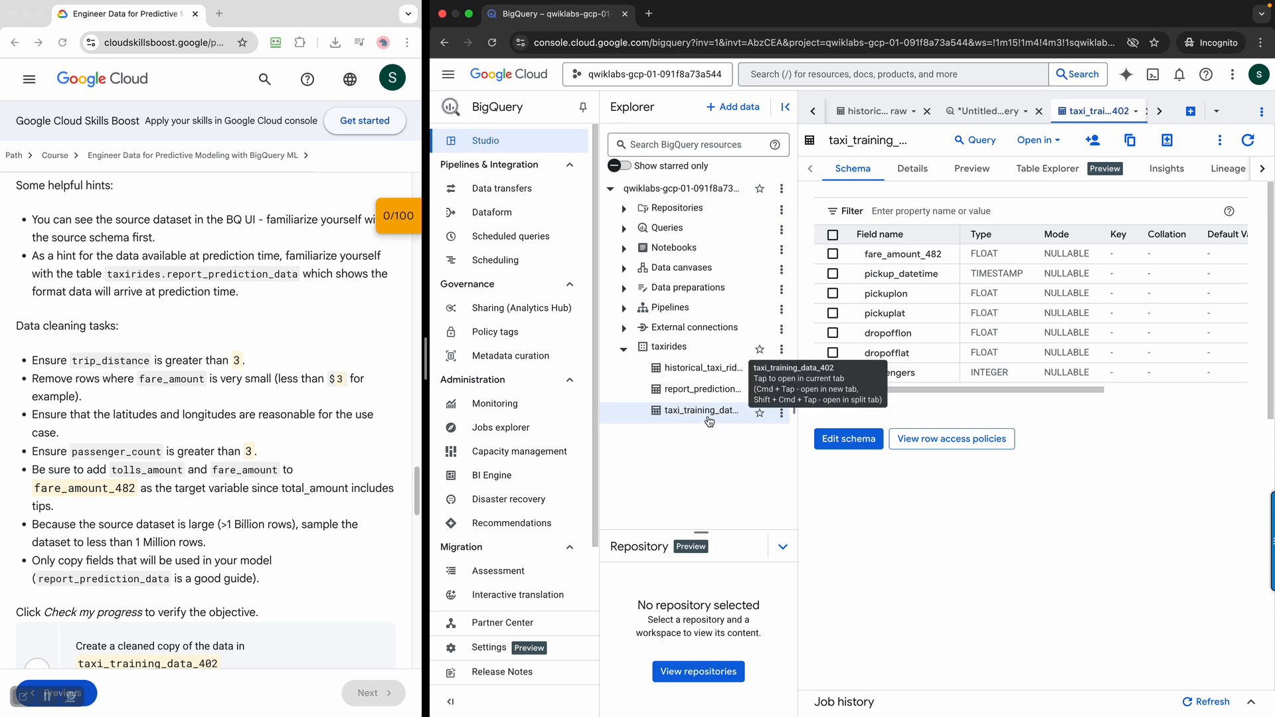
{"action": "left_click", "coordinate": [974, 174]}
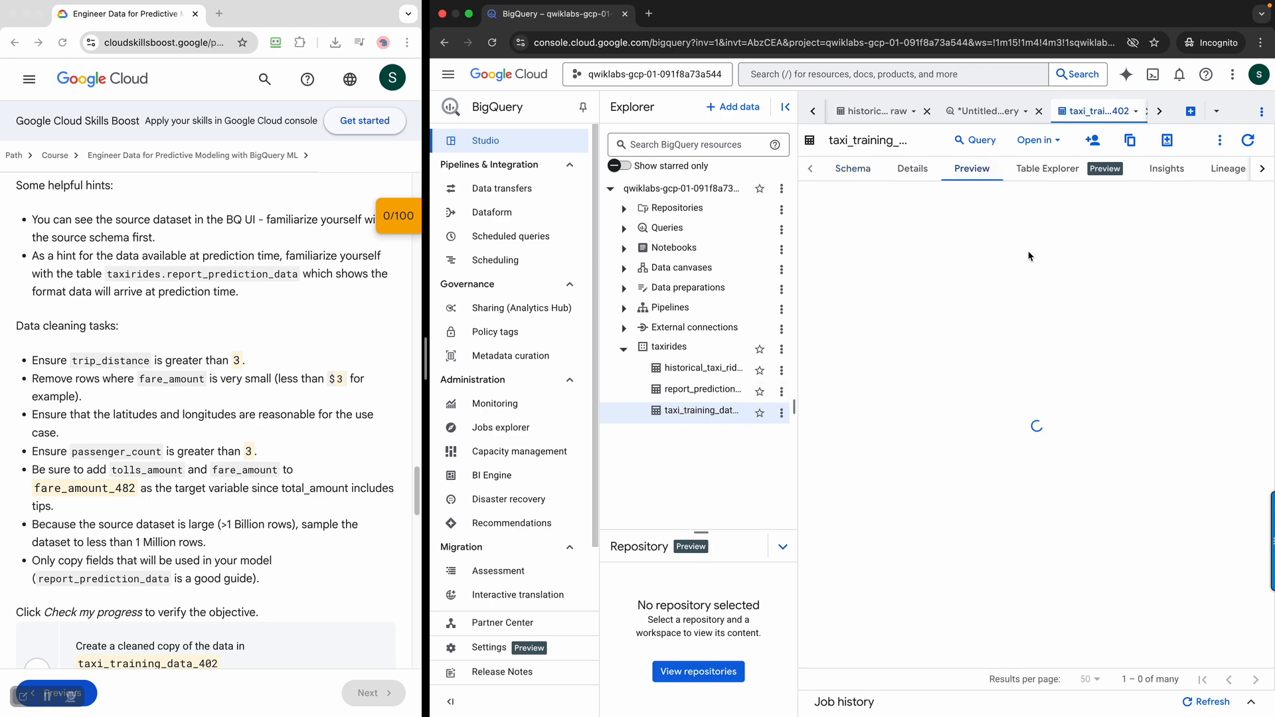
{"action": "left_click_drag", "start_coordinate": [1095, 663], "coordinate": [1159, 663]}
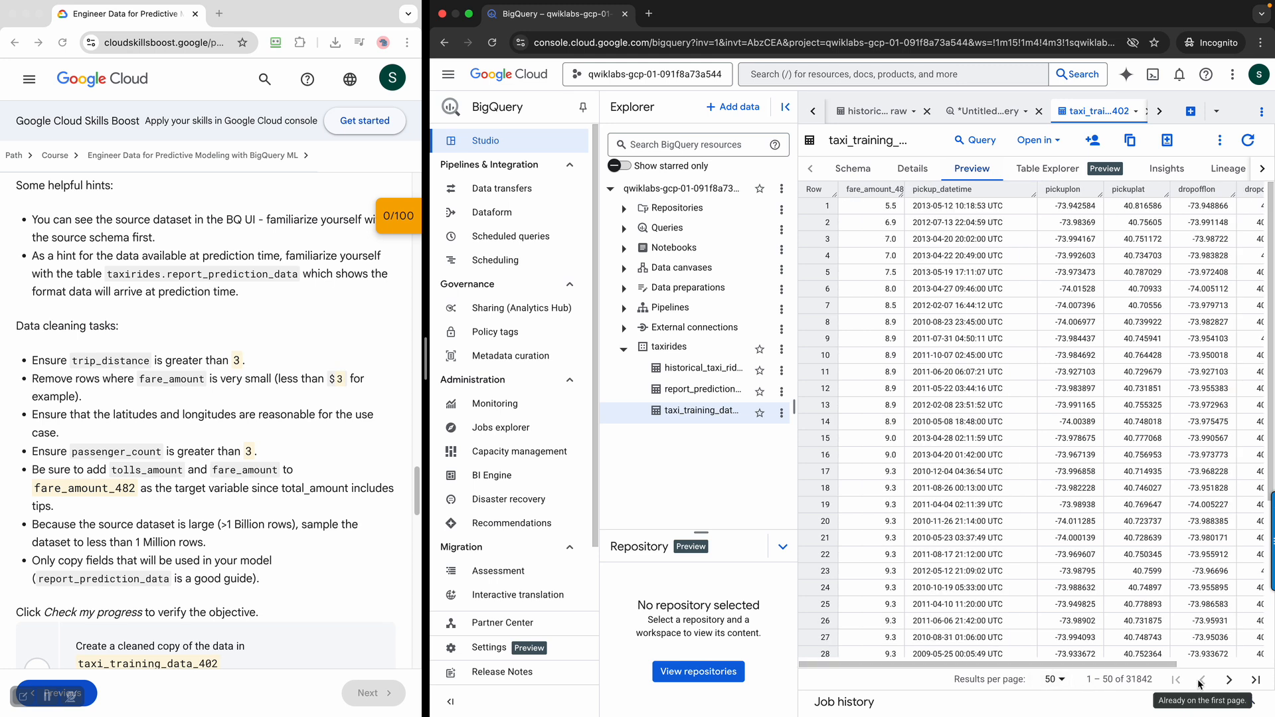
Have the lab check the progress of the Task 1 objective for the cleaned data copy
{"action": "scroll", "coordinate": [210, 493], "scroll_direction": "down", "scroll_amount": 3}
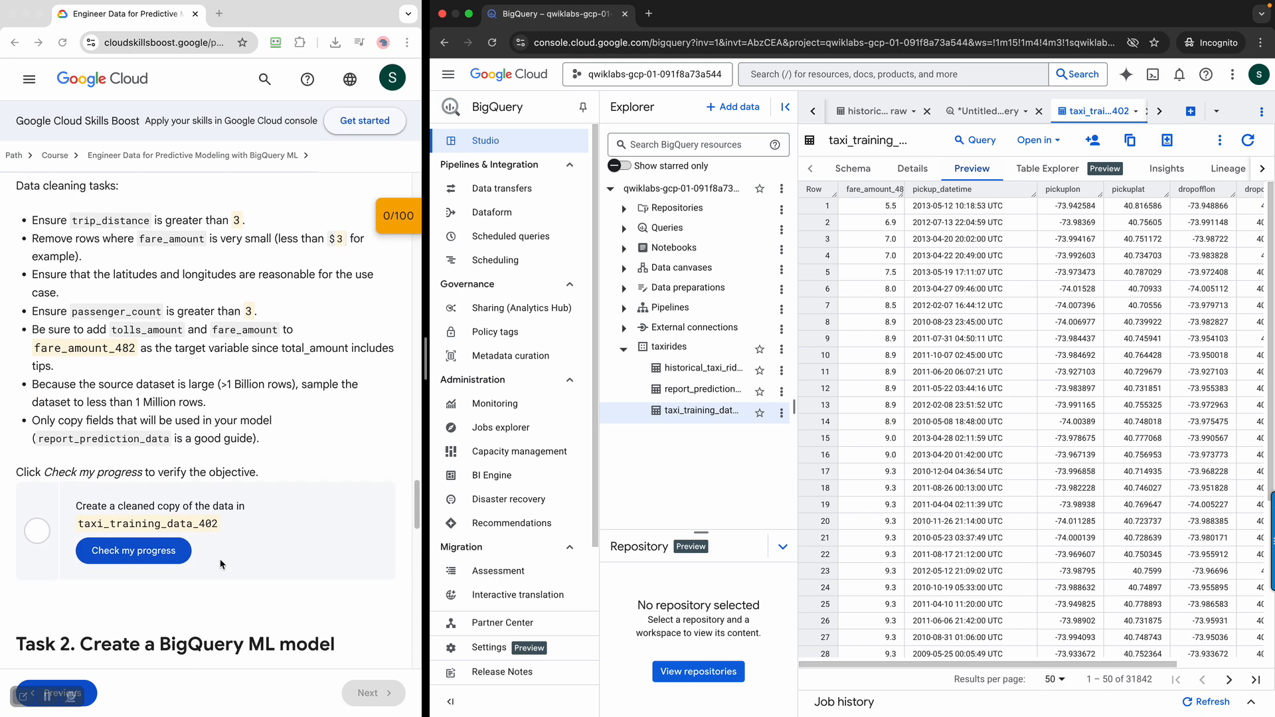
{"action": "left_click", "coordinate": [156, 552]}
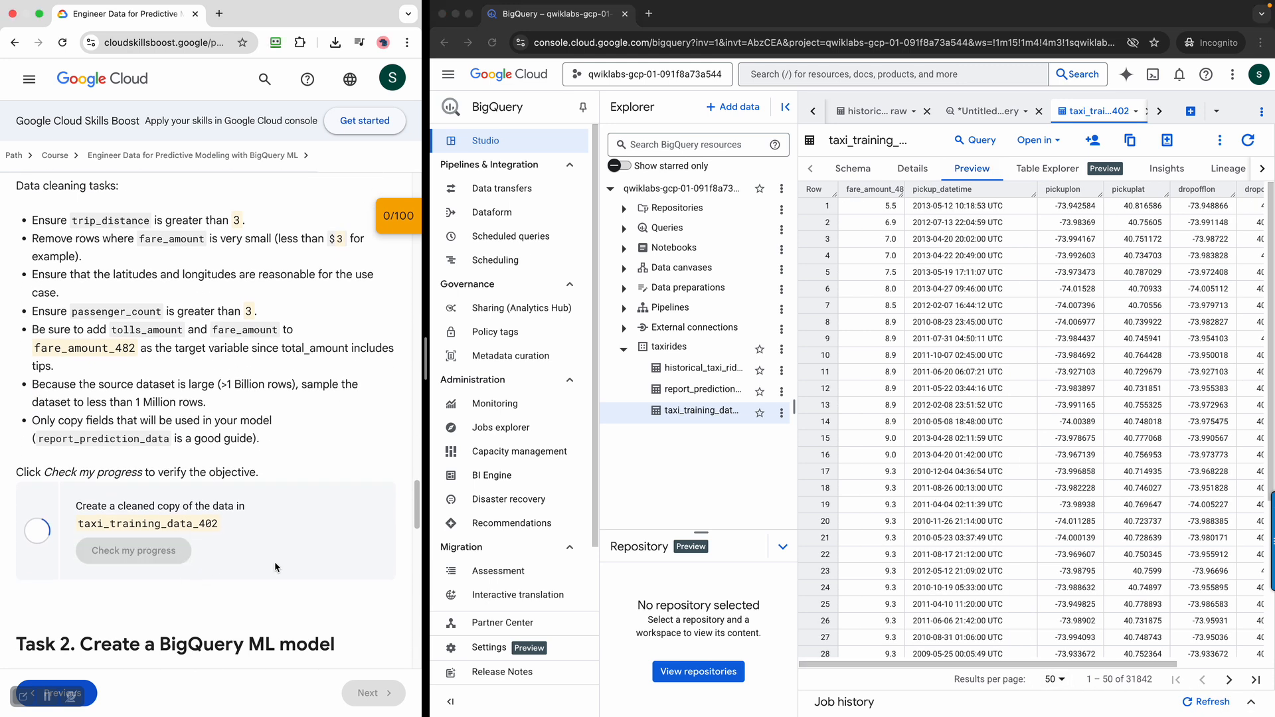
{"action": "scroll", "coordinate": [279, 563], "scroll_direction": "down", "scroll_amount": 3}
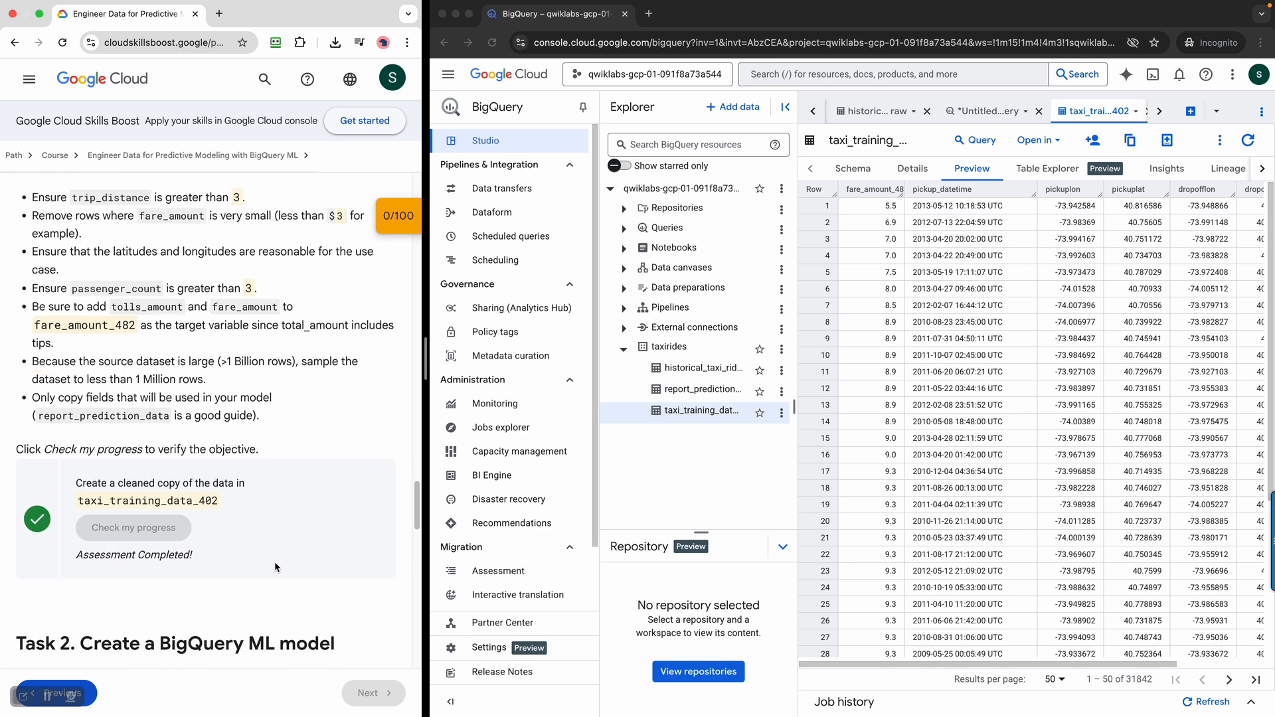
Read the Task 2 requirements for the model name, RMSE limit and the TRANSFORM and distance function hints
{"action": "scroll", "coordinate": [282, 560], "scroll_direction": "down", "scroll_amount": 4}
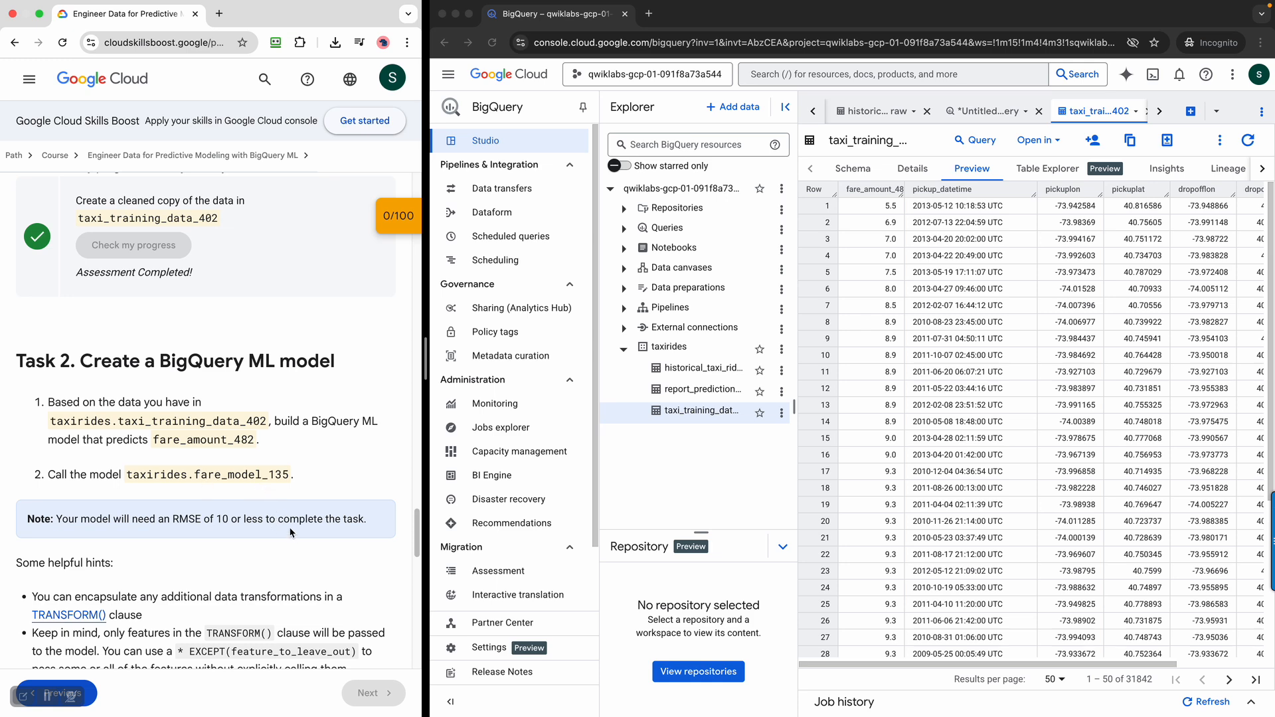
{"action": "scroll", "coordinate": [292, 534], "scroll_direction": "down", "scroll_amount": 5}
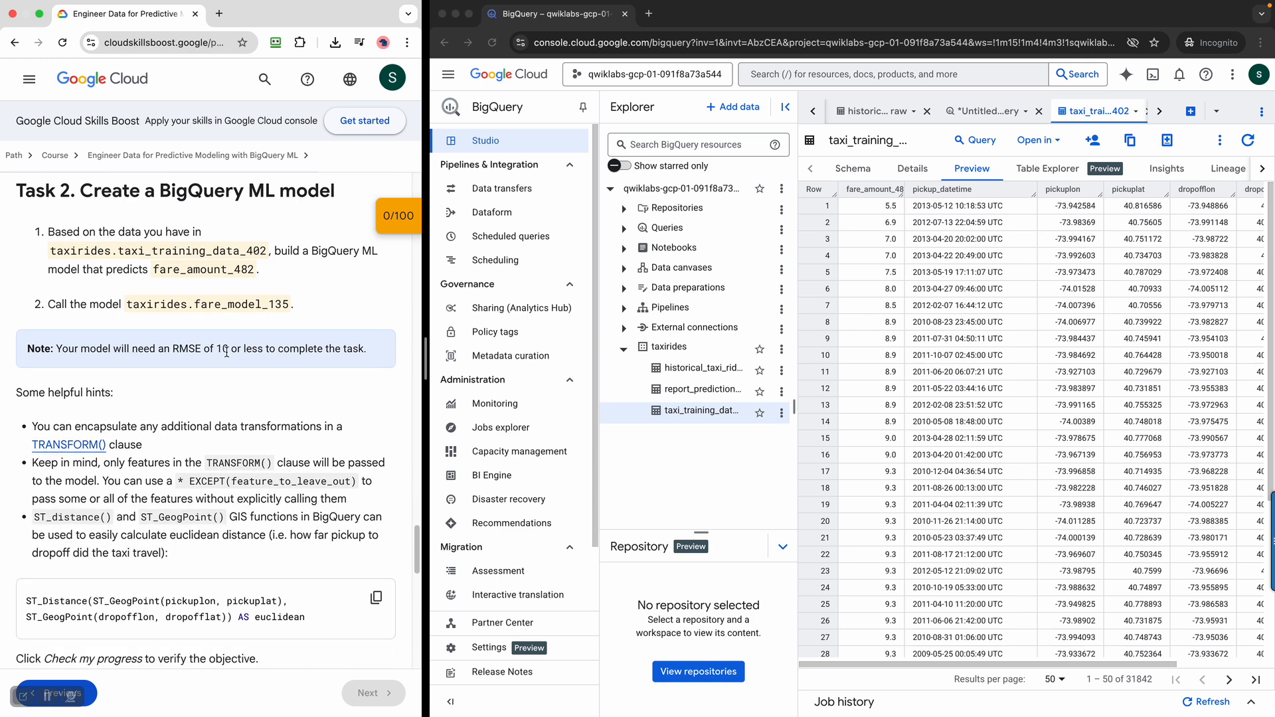
{"action": "left_click_drag", "start_coordinate": [146, 362], "coordinate": [344, 353]}
{"action": "left_click_drag", "start_coordinate": [147, 427], "coordinate": [324, 534]}
{"action": "scroll", "coordinate": [310, 516], "scroll_direction": "down", "scroll_amount": 3}
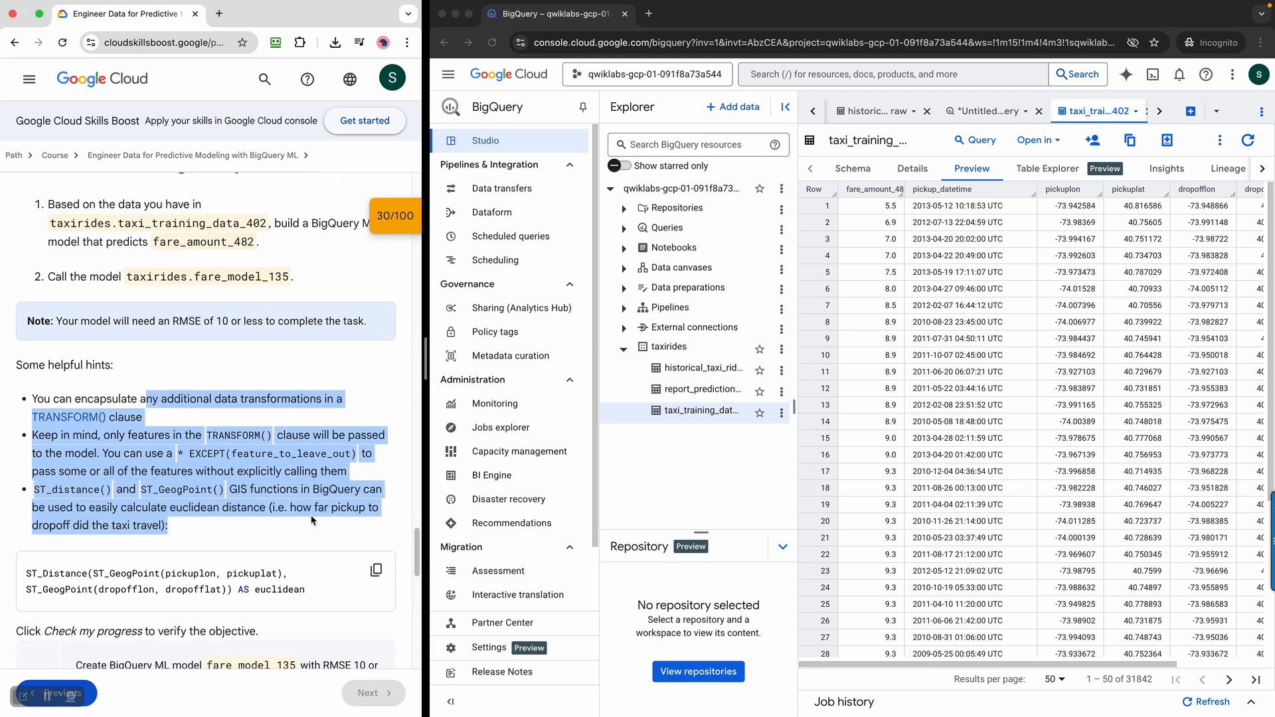
{"action": "scroll", "coordinate": [310, 515], "scroll_direction": "down", "scroll_amount": 1}
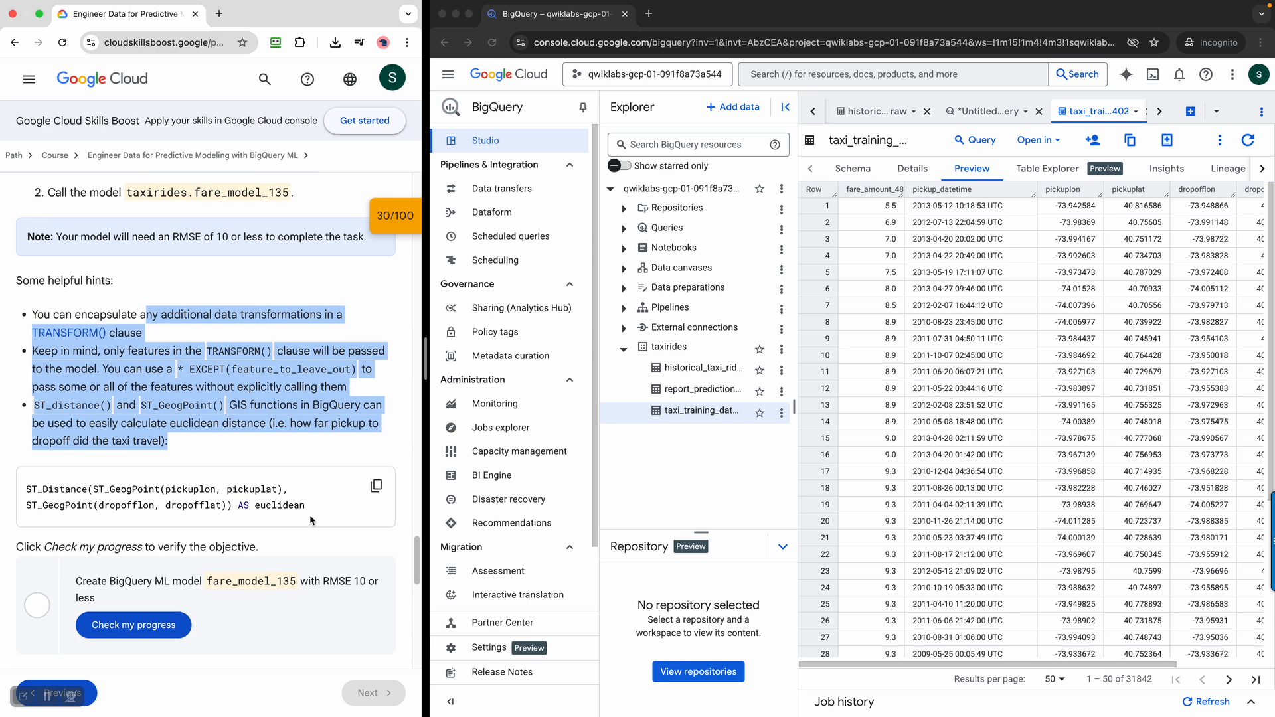
{"action": "scroll", "coordinate": [309, 515], "scroll_direction": "down", "scroll_amount": 1}
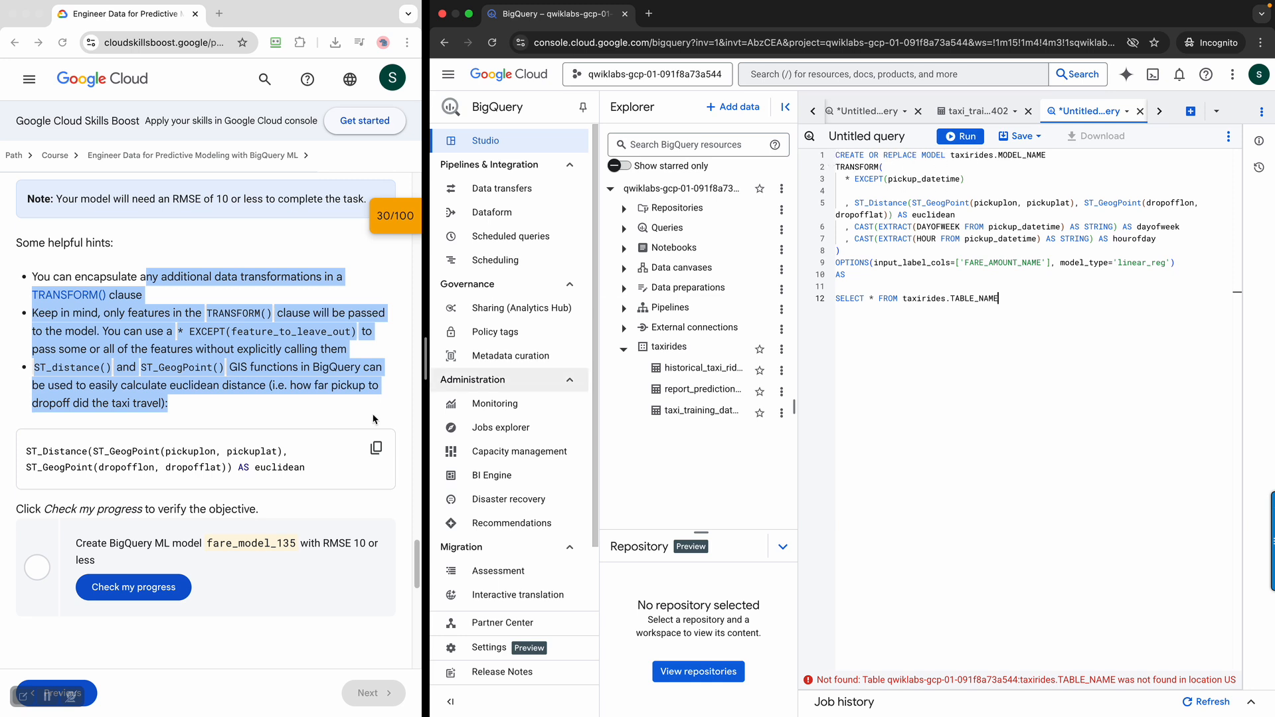
Replace the MODEL_NAME placeholder in the model creation query with the lab's model name, fare_model_135
{"action": "left_click", "coordinate": [249, 367]}
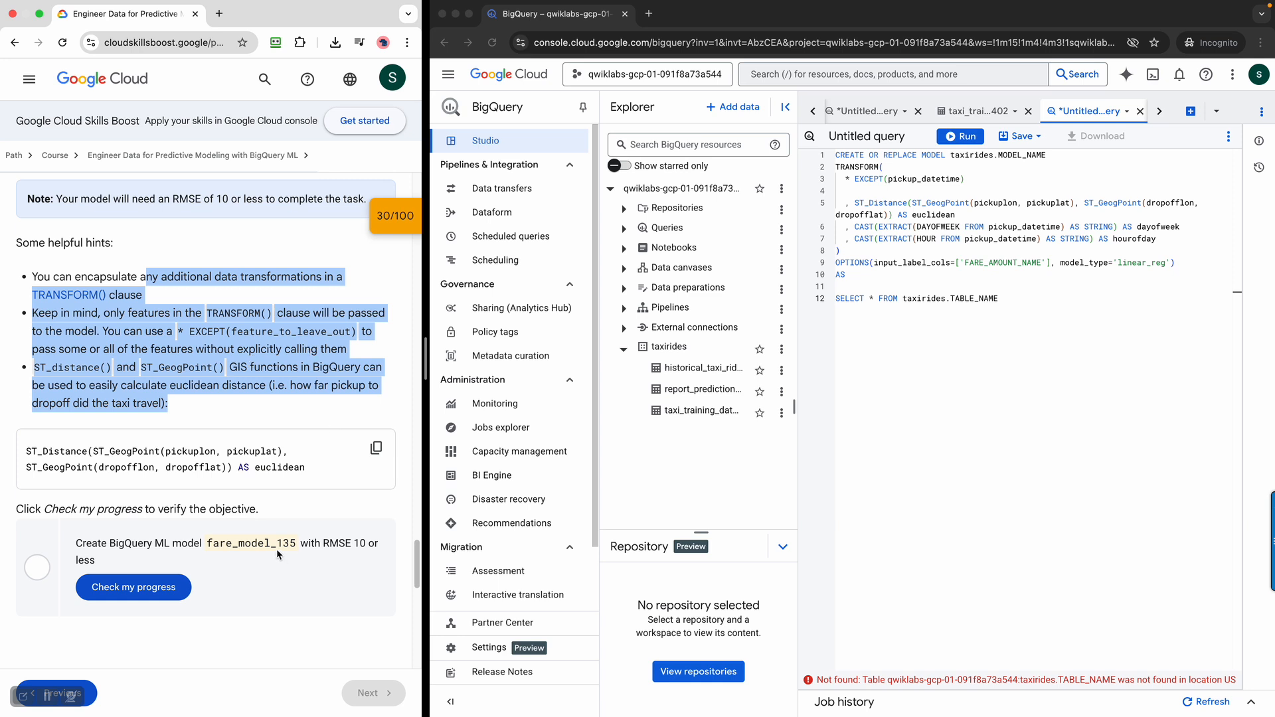
{"action": "double_click", "coordinate": [240, 544]}
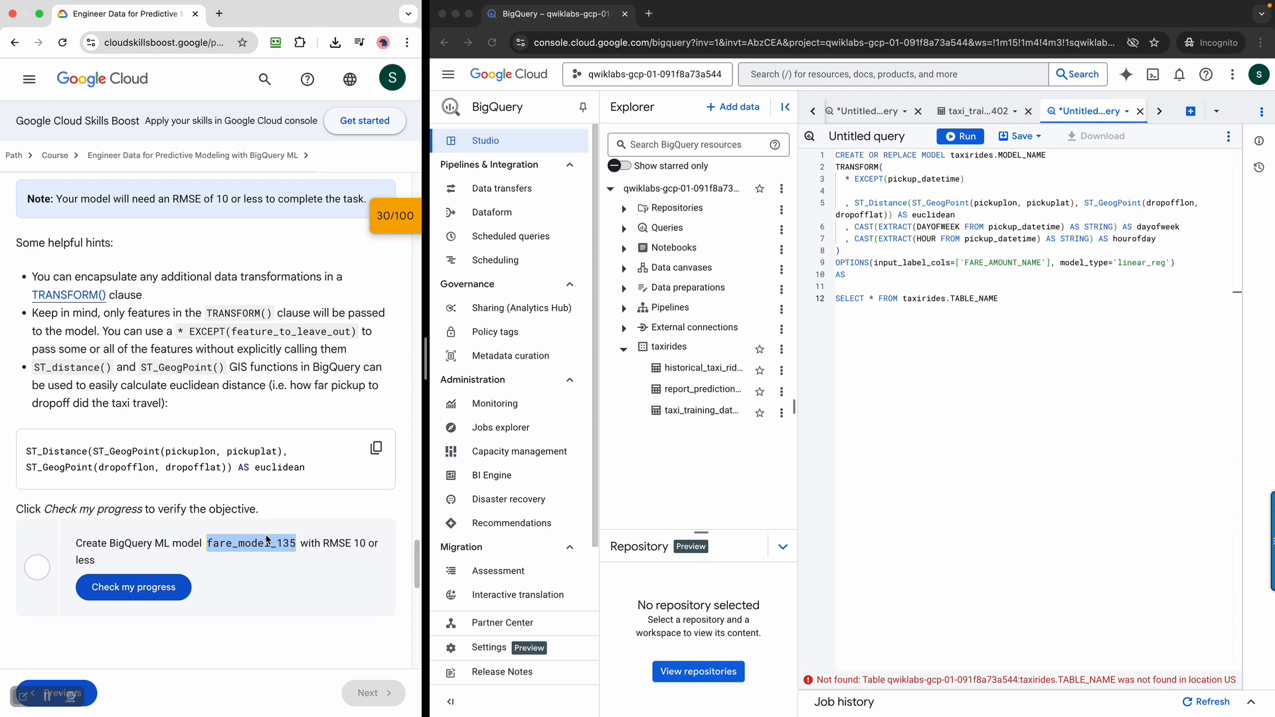
{"action": "scroll", "coordinate": [267, 539], "scroll_direction": "down", "scroll_amount": 9}
{"action": "scroll", "coordinate": [266, 537], "scroll_direction": "up", "scroll_amount": 20}
{"action": "scroll", "coordinate": [265, 532], "scroll_direction": "up", "scroll_amount": 5}
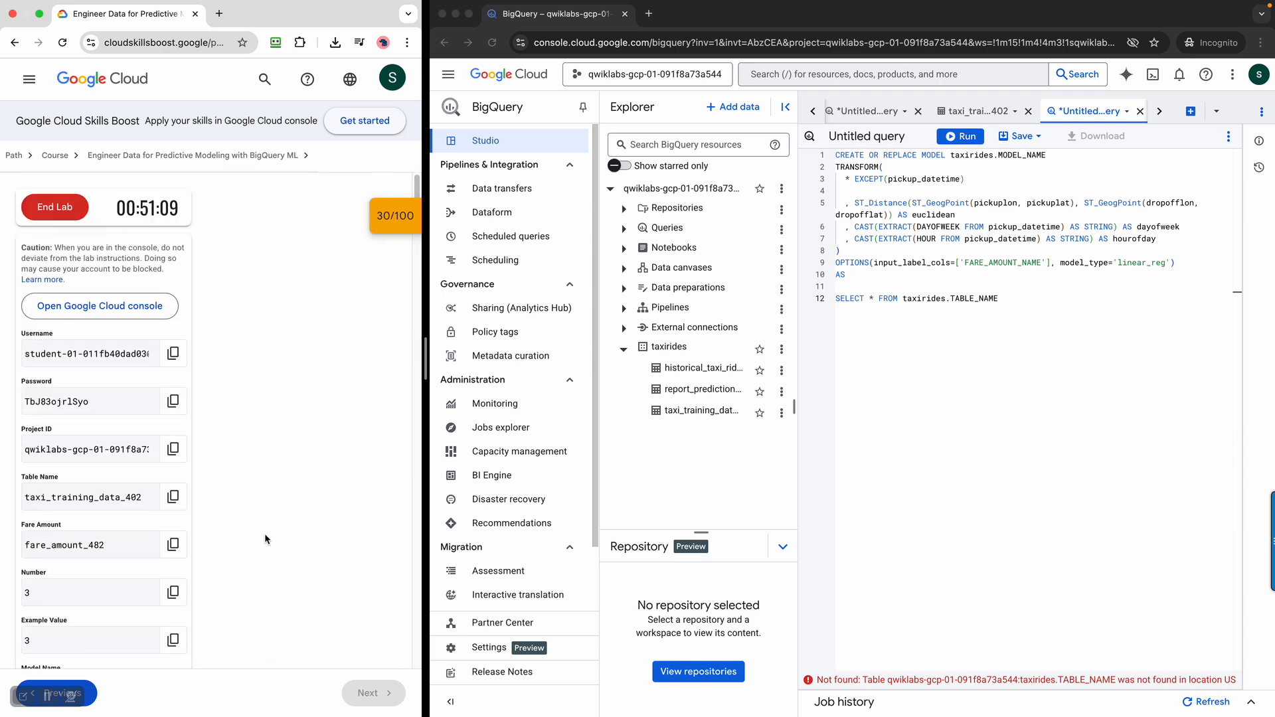
{"action": "scroll", "coordinate": [196, 497], "scroll_direction": "down", "scroll_amount": 5}
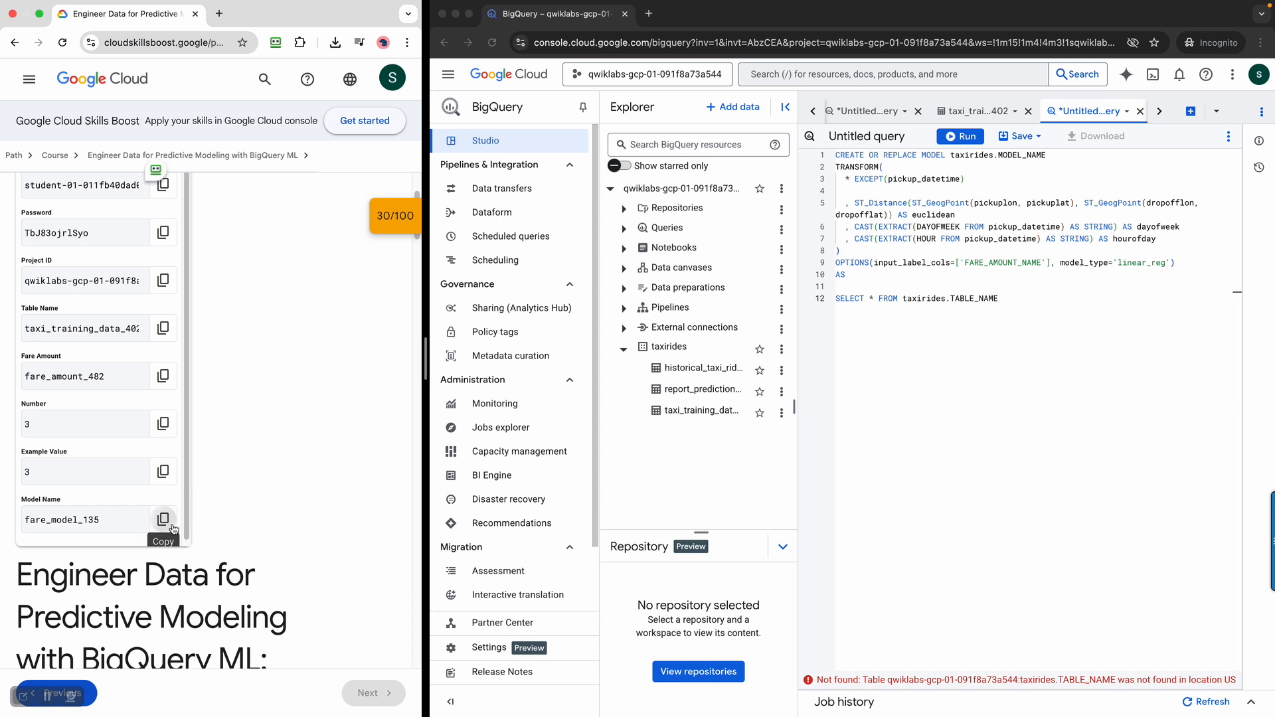
{"action": "left_click", "coordinate": [171, 525]}
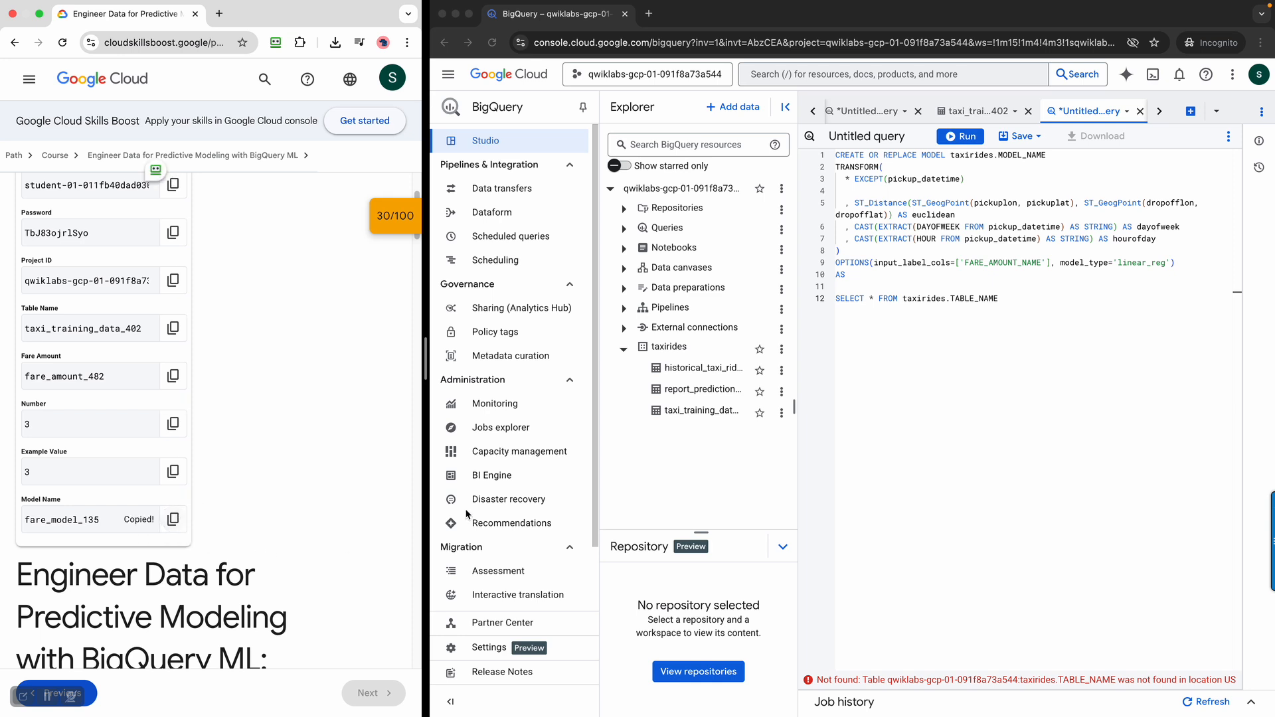
{"action": "double_click", "coordinate": [1016, 156]}
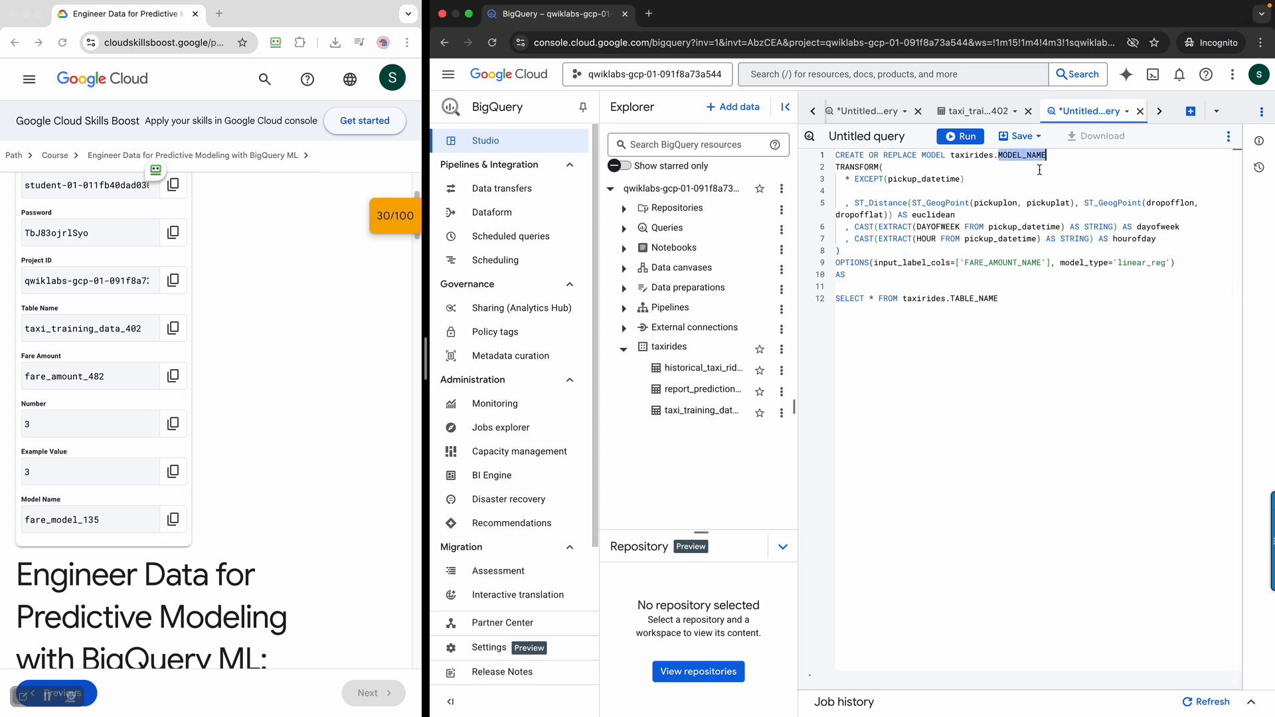
{"action": "key", "text": "super+v"}
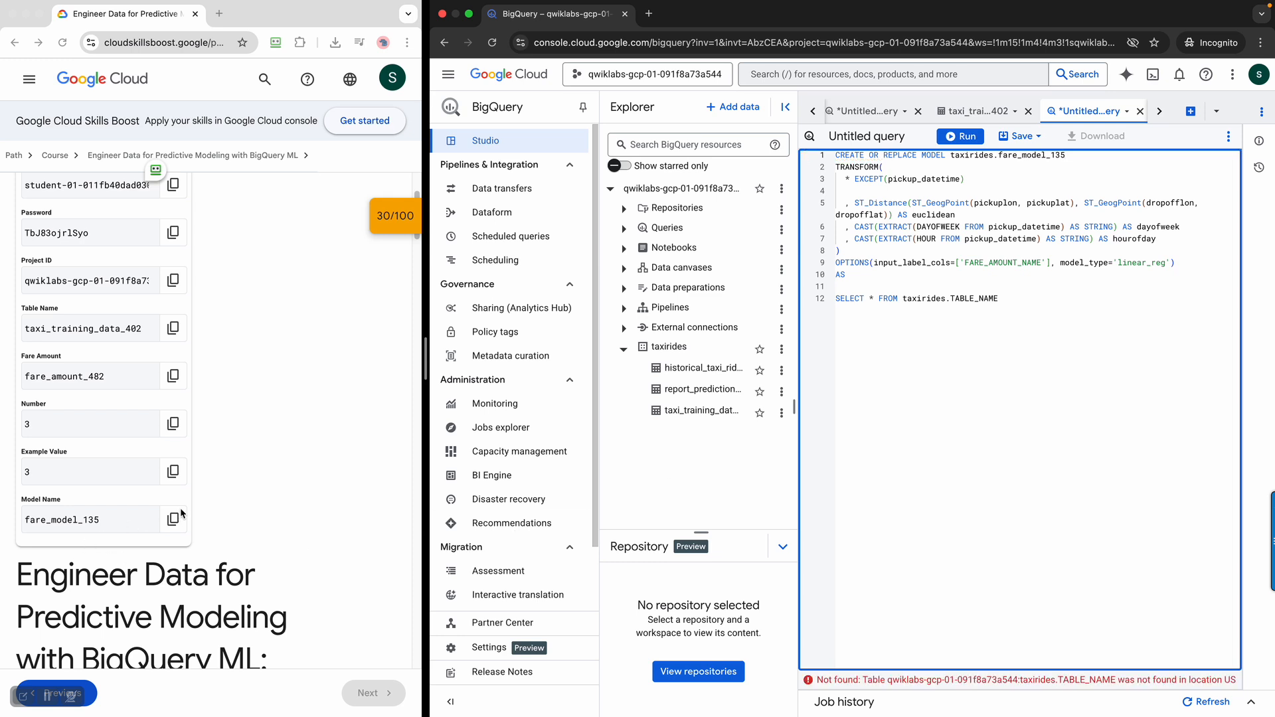
Replace the FARE_AMOUNT_NAME placeholder in the query's input_label_cols option with the lab's fare amount name, fare_amount_482
{"action": "double_click", "coordinate": [1007, 263]}
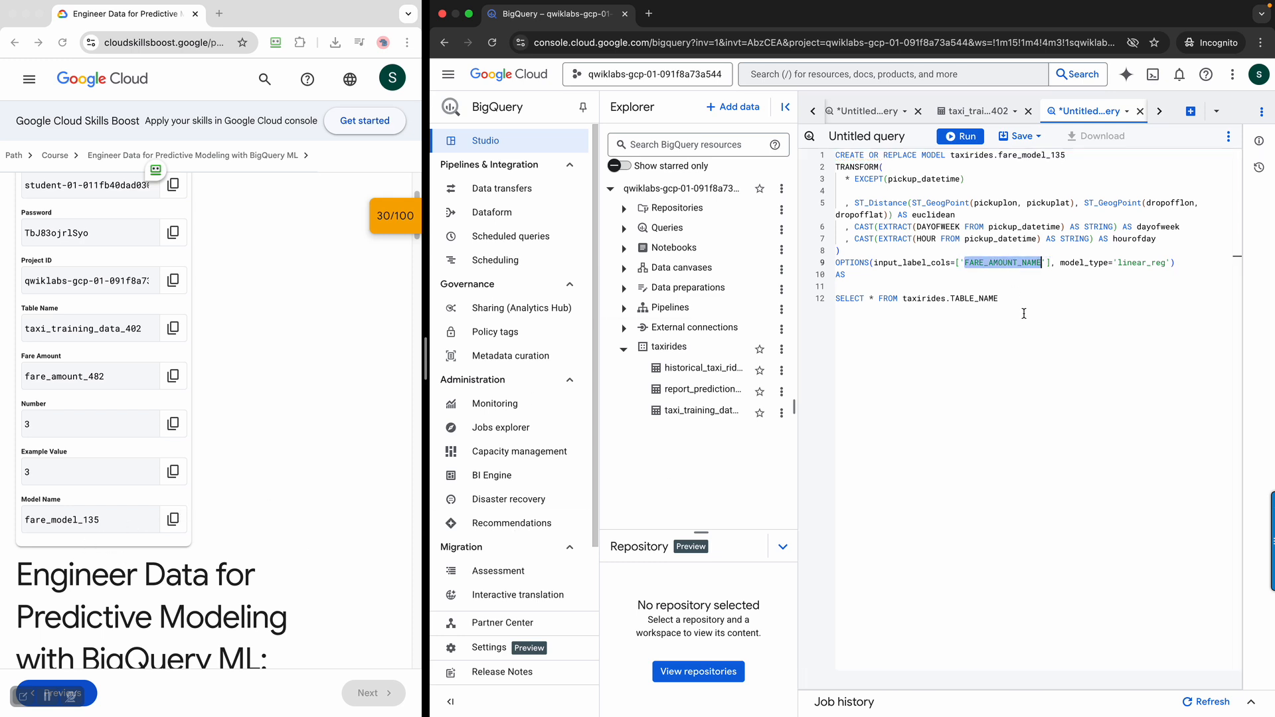
{"action": "left_click", "coordinate": [173, 376]}
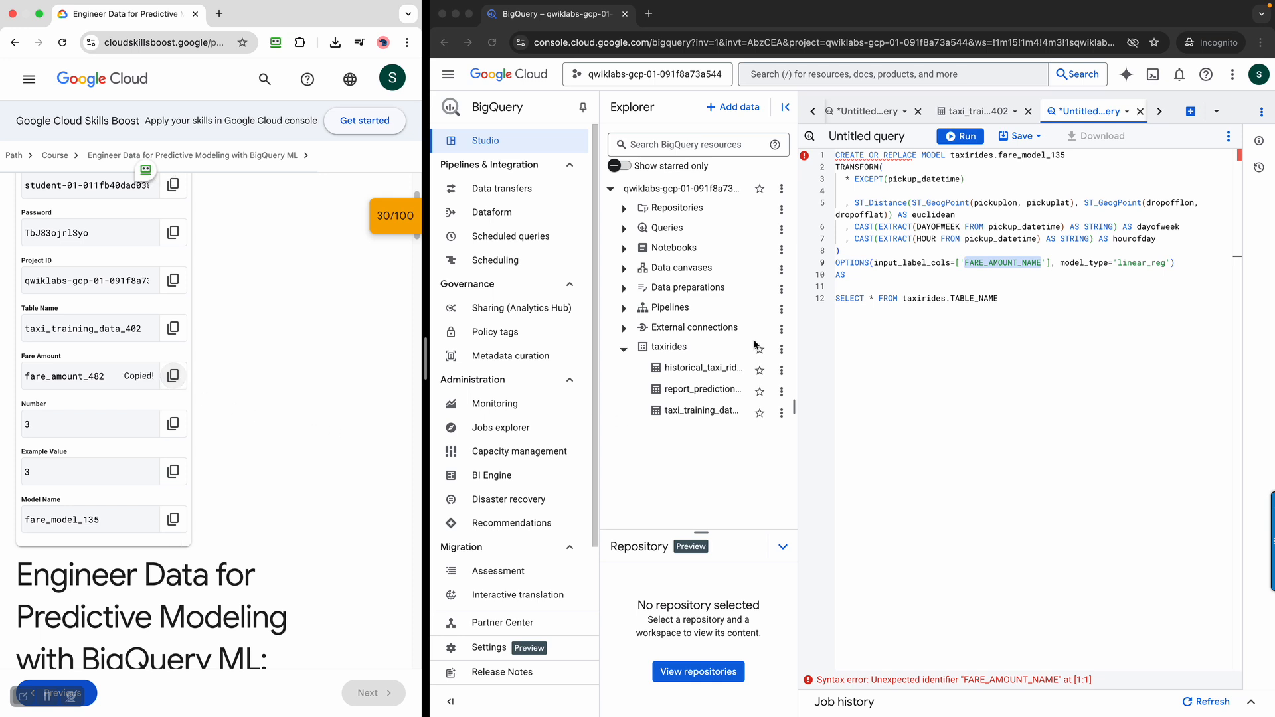
{"action": "double_click", "coordinate": [1010, 262]}
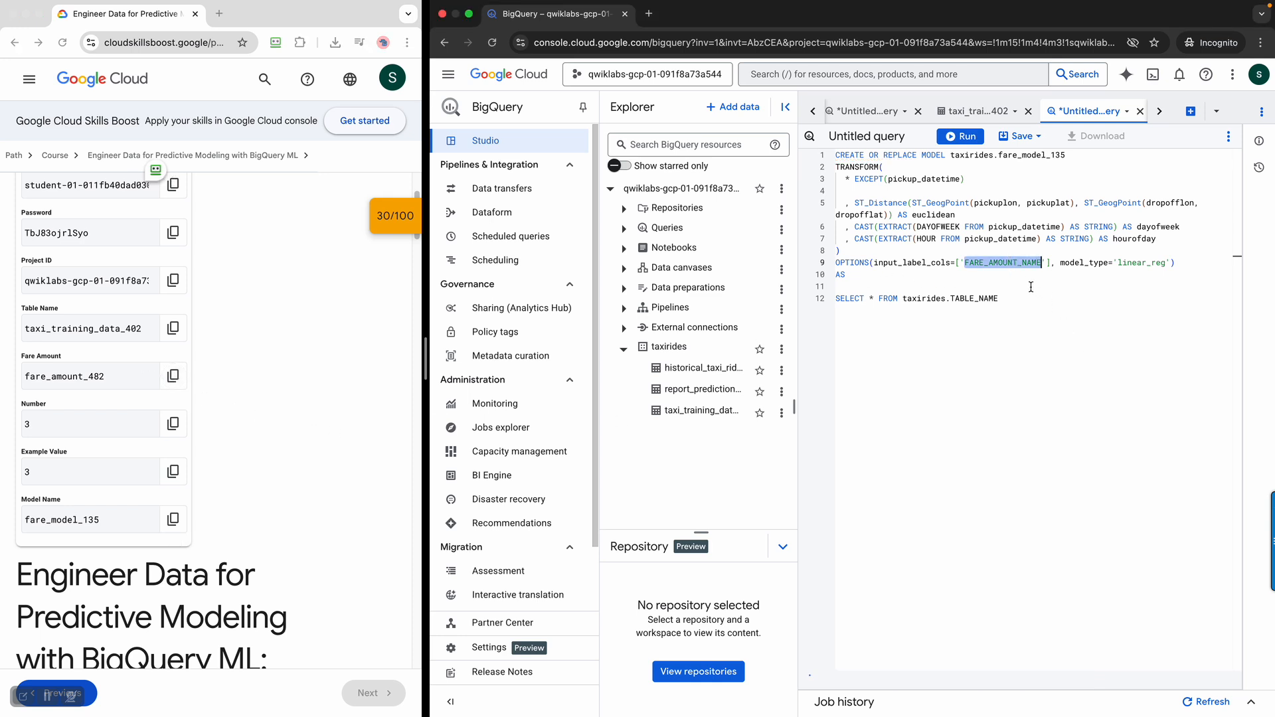
{"action": "key", "text": "super+v"}
Replace the TABLE_NAME placeholder in the query's SELECT statement with the lab's table name, taxi_training_data_402
{"action": "left_click", "coordinate": [310, 429]}
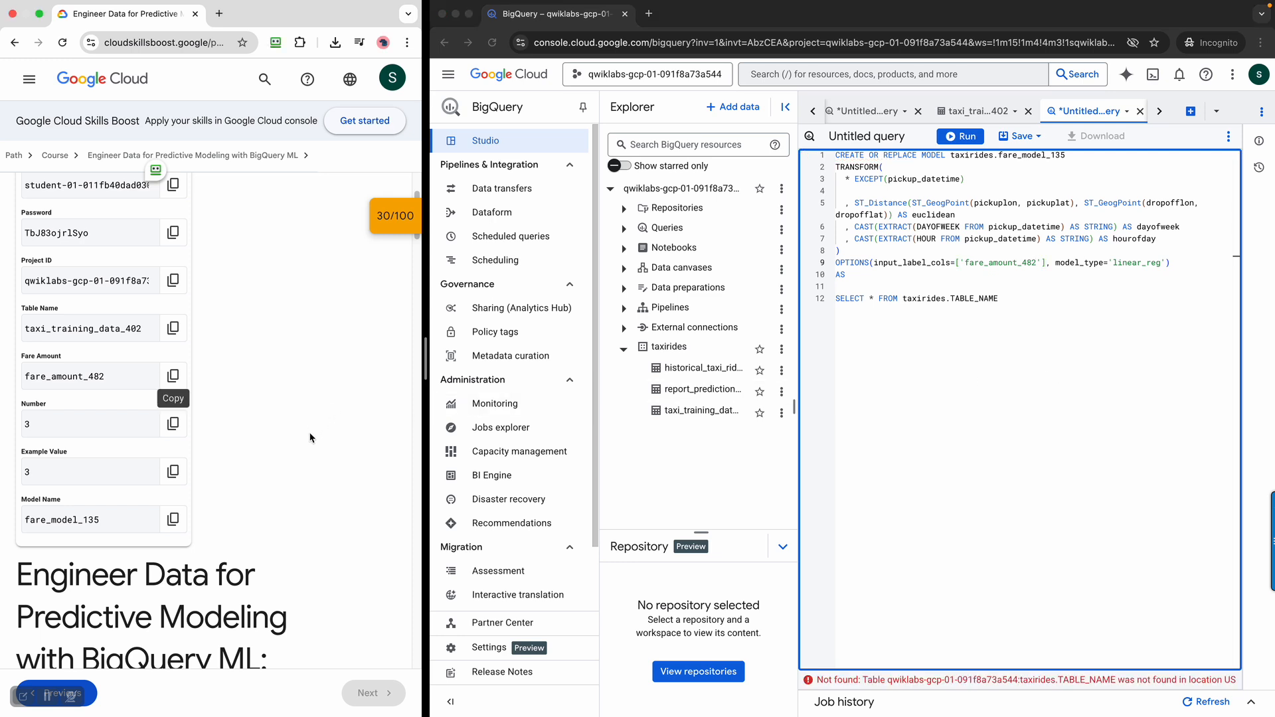
{"action": "left_click", "coordinate": [166, 339]}
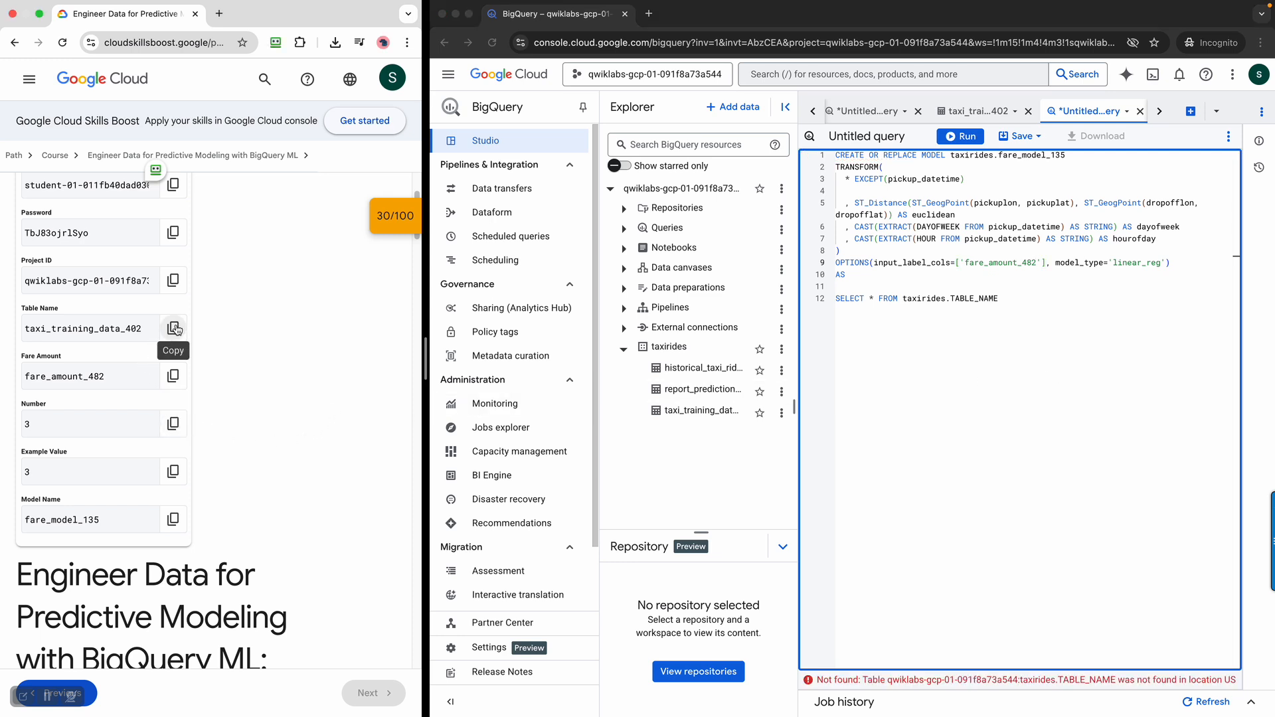
{"action": "left_click", "coordinate": [963, 302]}
{"action": "double_click", "coordinate": [963, 299]}
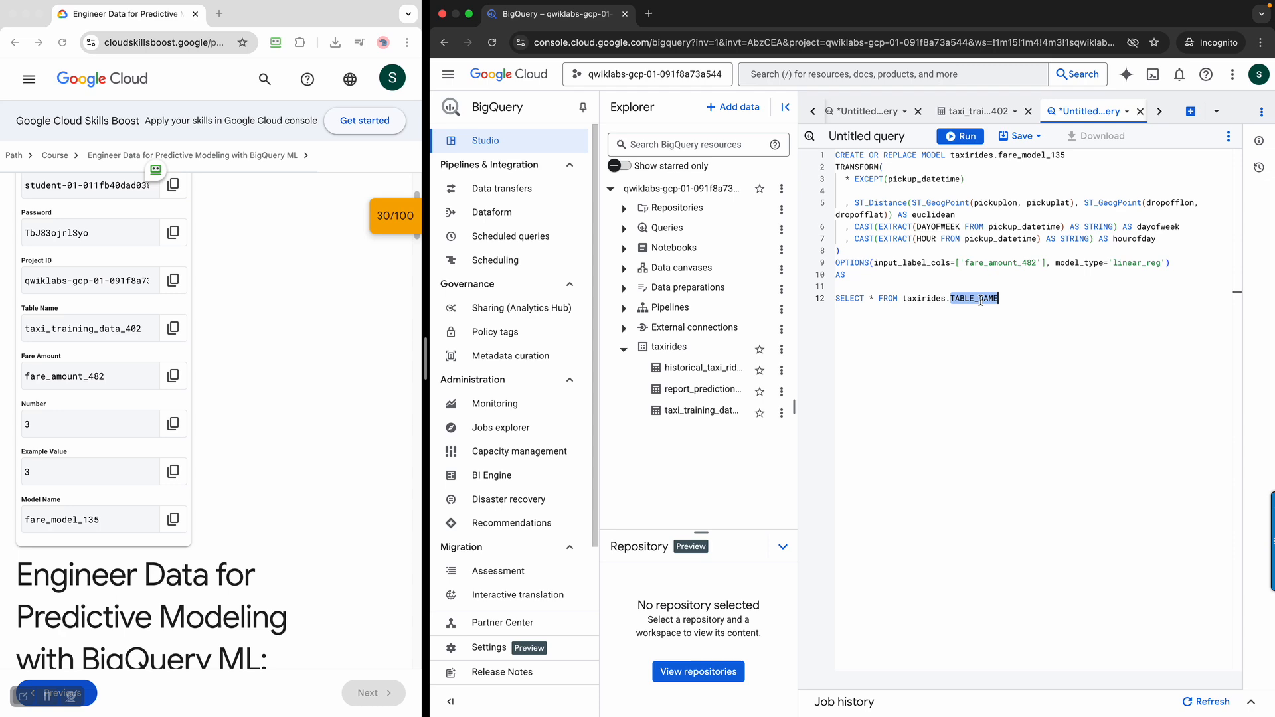
{"action": "key", "text": "super+v"}
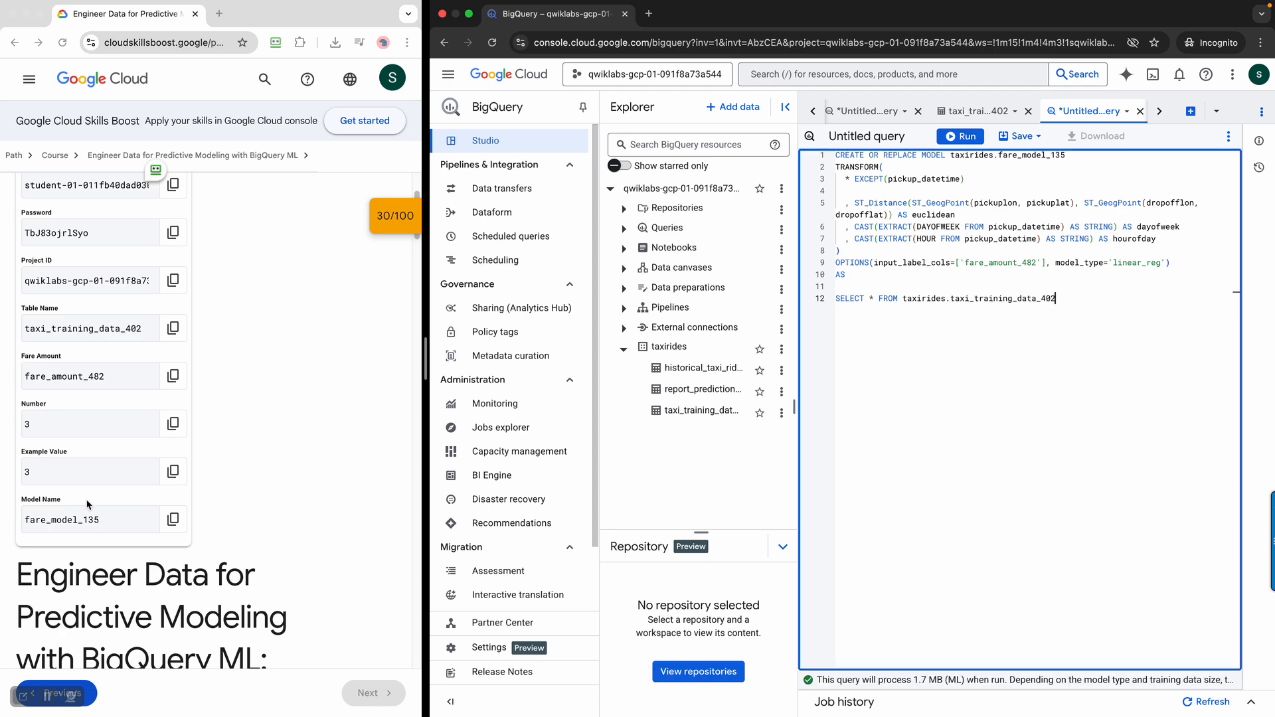
Check the query against the Task 2 requirements, run it to create the model, and enlarge the query results area
{"action": "scroll", "coordinate": [86, 504], "scroll_direction": "down", "scroll_amount": 15}
{"action": "scroll", "coordinate": [99, 499], "scroll_direction": "down", "scroll_amount": 10}
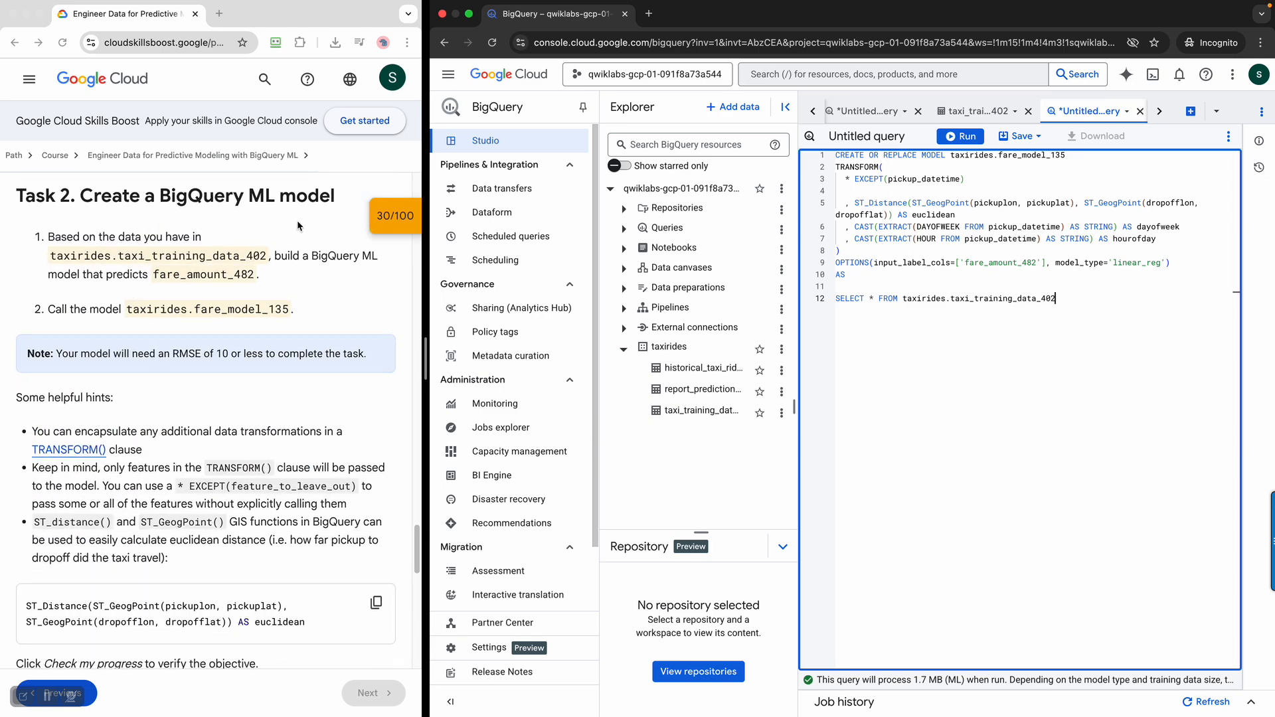
{"action": "scroll", "coordinate": [244, 532], "scroll_direction": "down", "scroll_amount": 3}
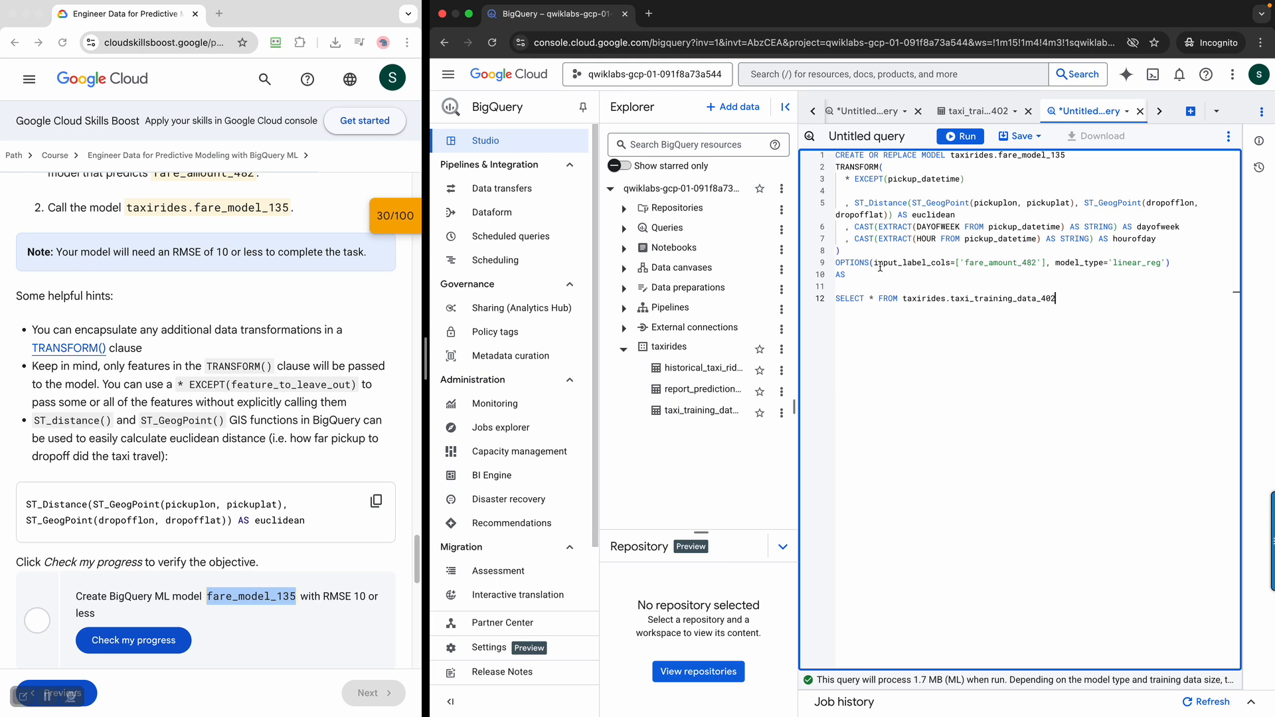
{"action": "left_click", "coordinate": [961, 136]}
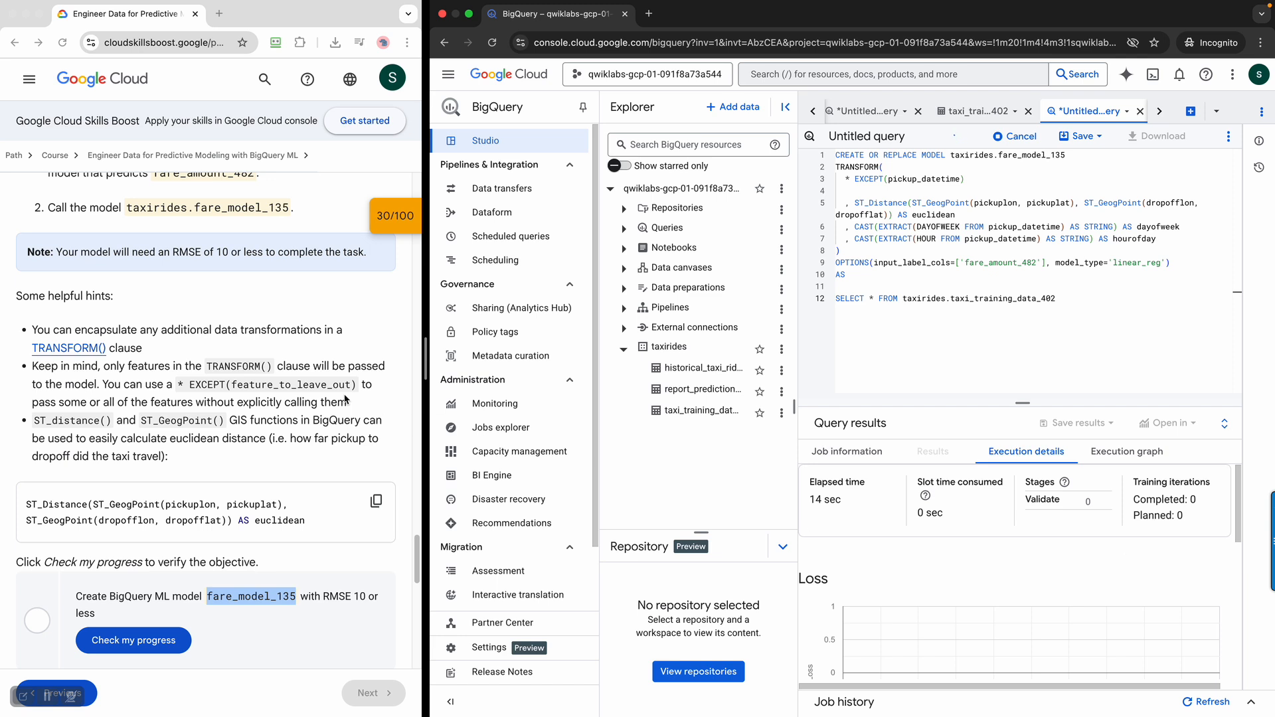
{"action": "left_click", "coordinate": [315, 626]}
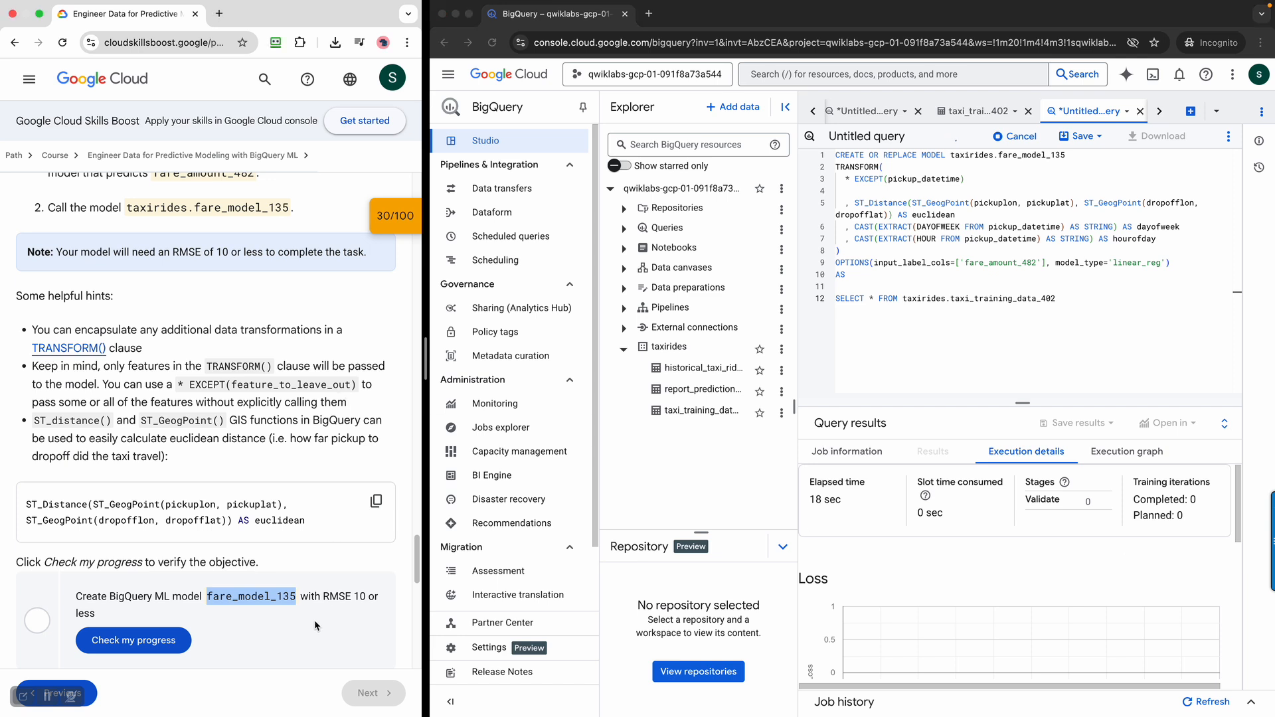
{"action": "left_click", "coordinate": [1022, 403]}
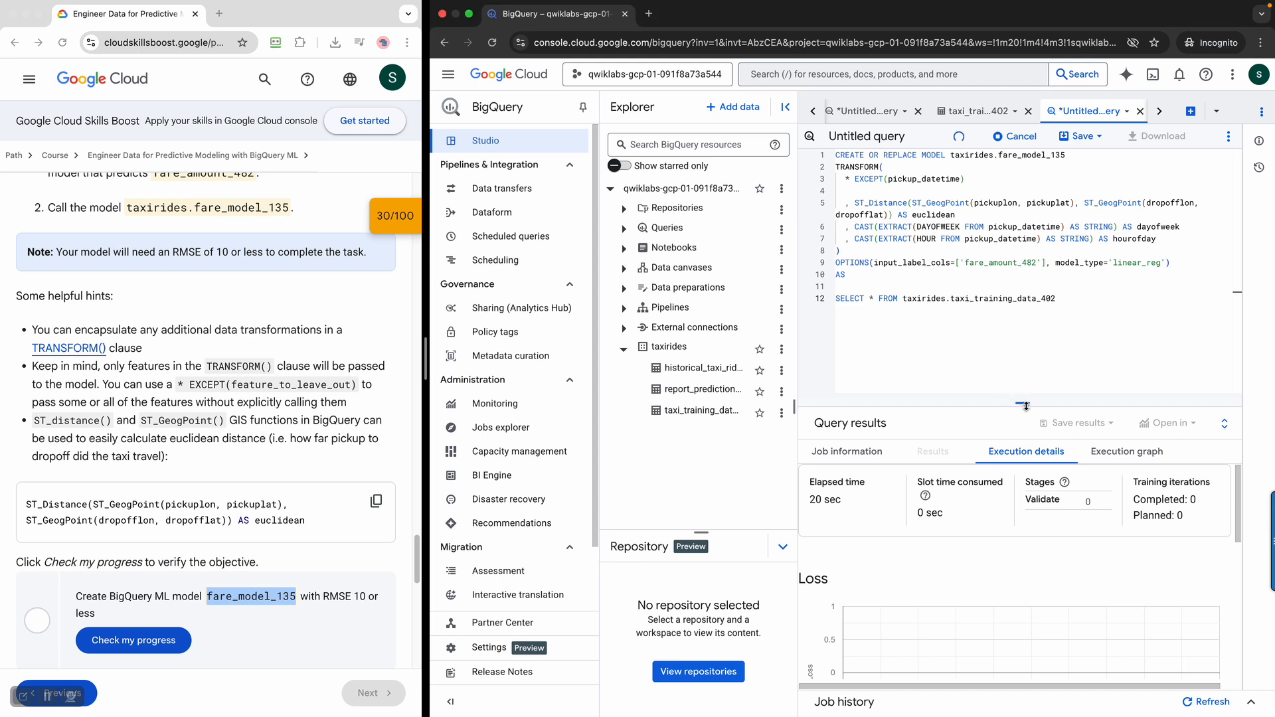
{"action": "left_click_drag", "start_coordinate": [1025, 407], "coordinate": [1022, 304]}
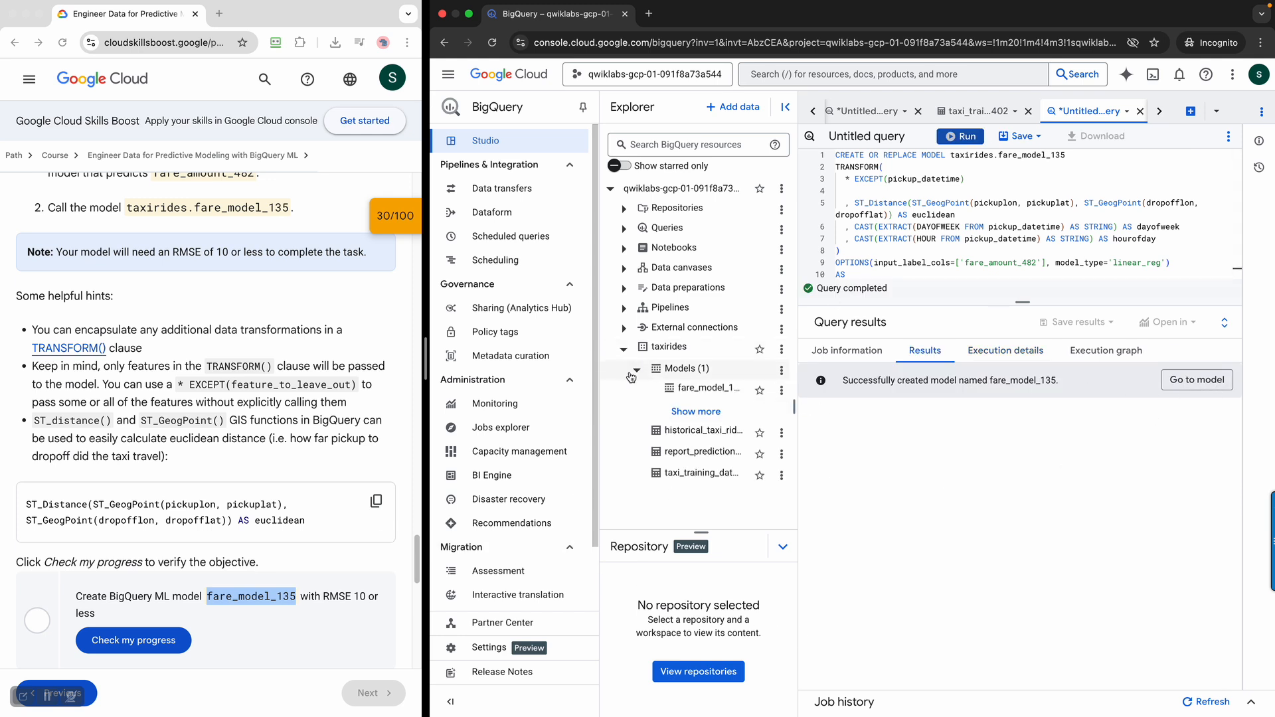
Open fare_model_135 and examine its training results as a table, evaluation metrics, schema and model details
{"action": "left_click", "coordinate": [1219, 383]}
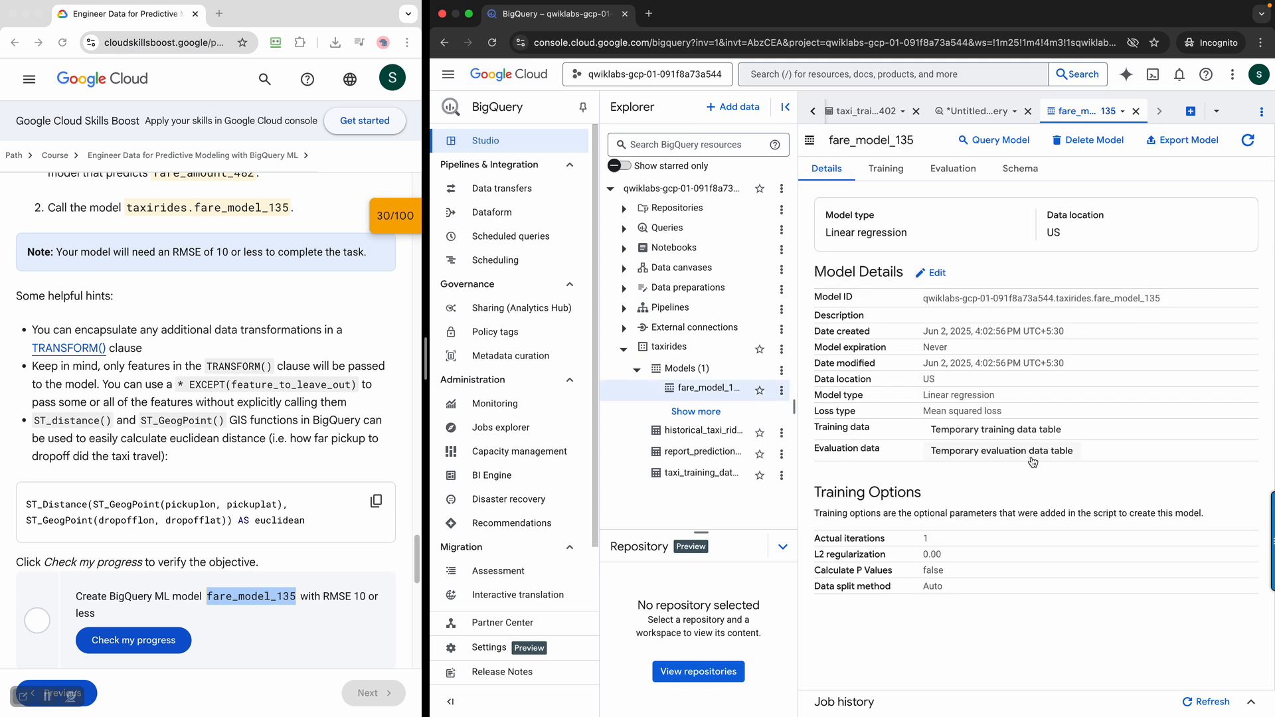
{"action": "left_click", "coordinate": [889, 174]}
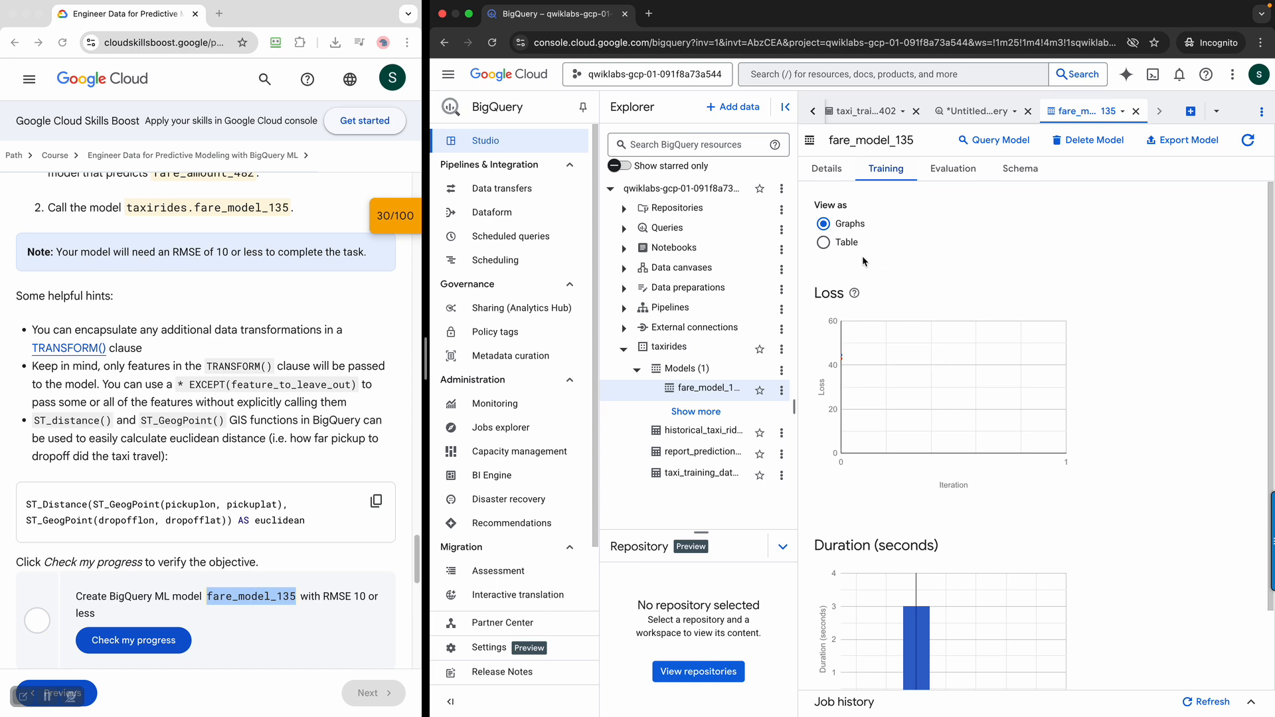
{"action": "left_click", "coordinate": [838, 241]}
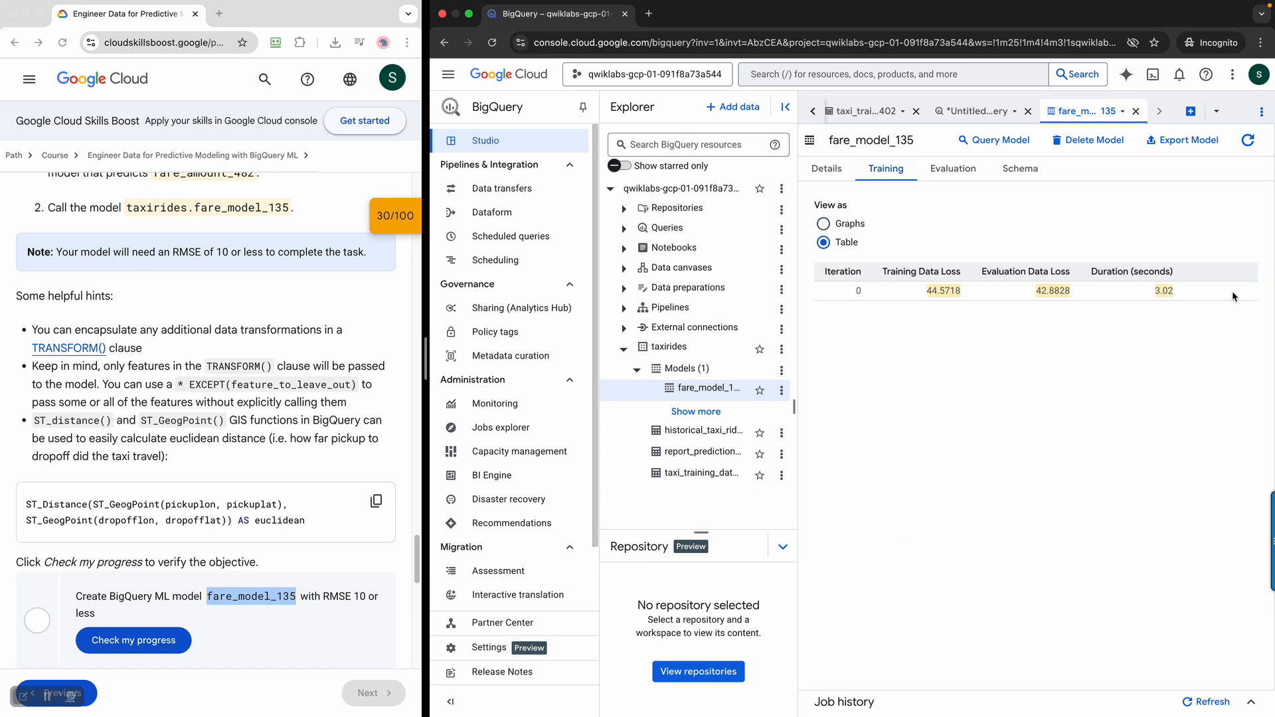
{"action": "left_click", "coordinate": [969, 180]}
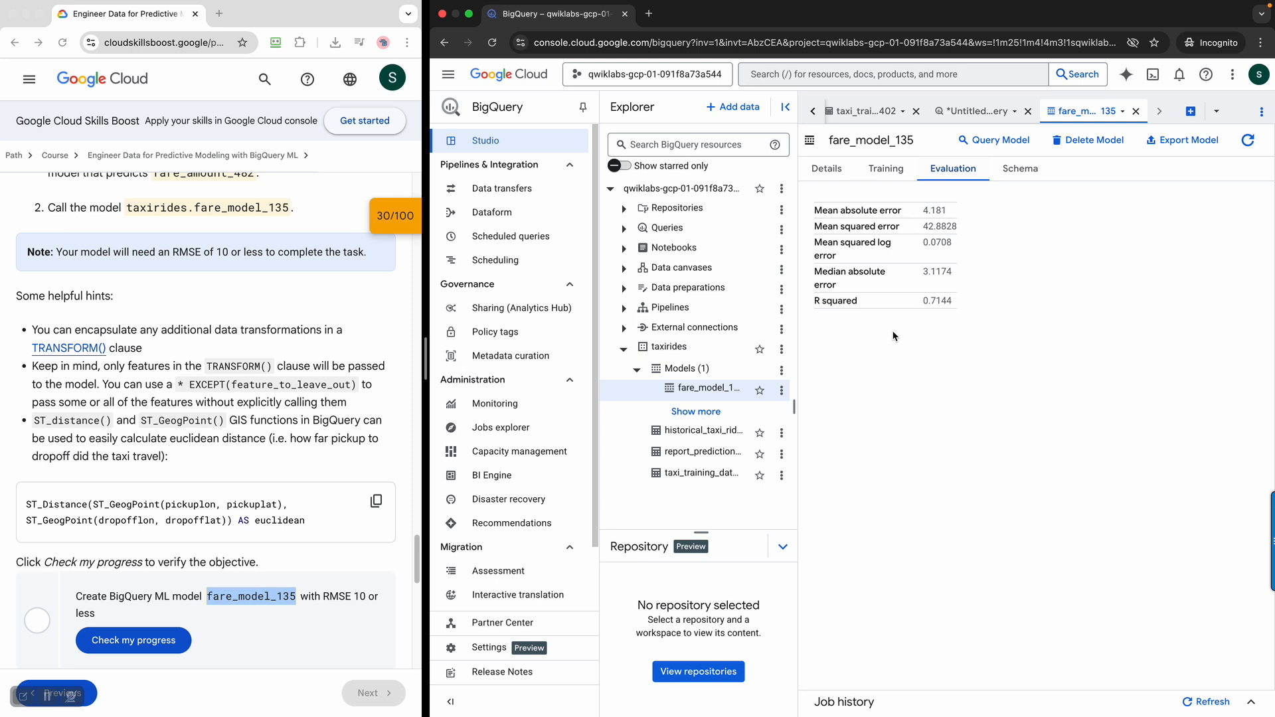
{"action": "left_click_drag", "start_coordinate": [923, 297], "coordinate": [986, 314]}
{"action": "left_click", "coordinate": [1012, 322]}
{"action": "left_click", "coordinate": [1018, 170]}
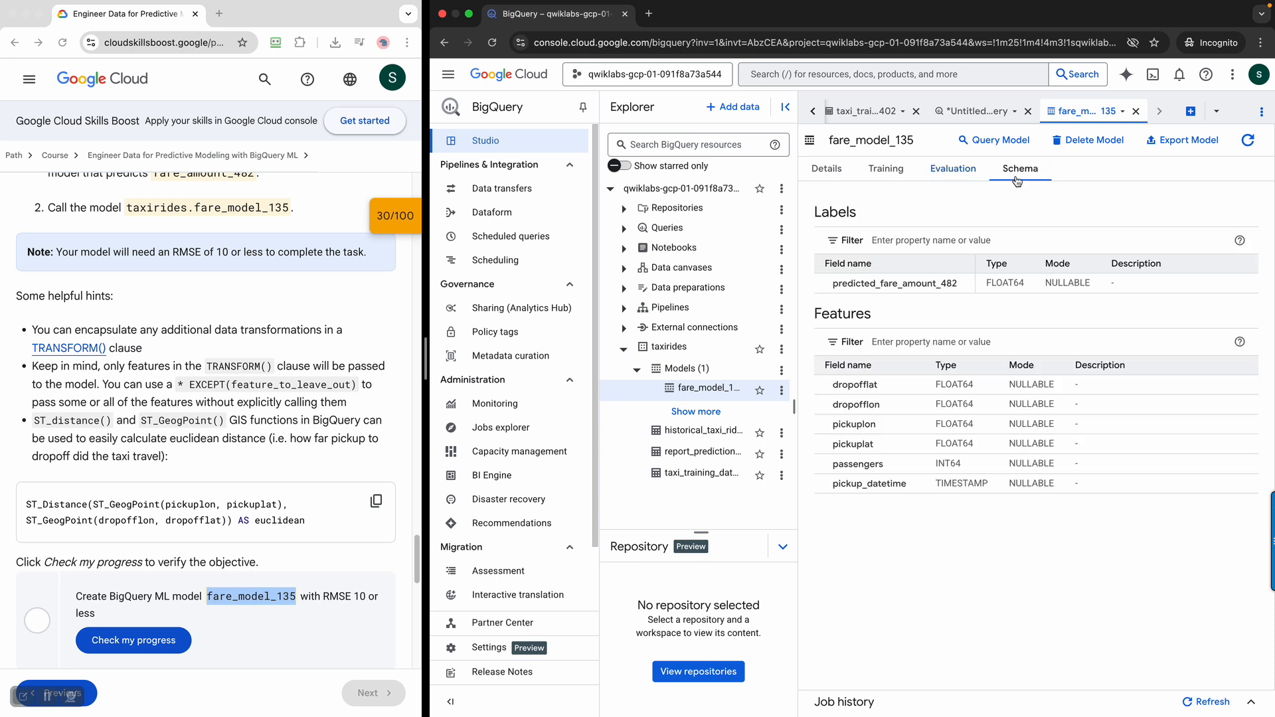
{"action": "left_click", "coordinate": [834, 174]}
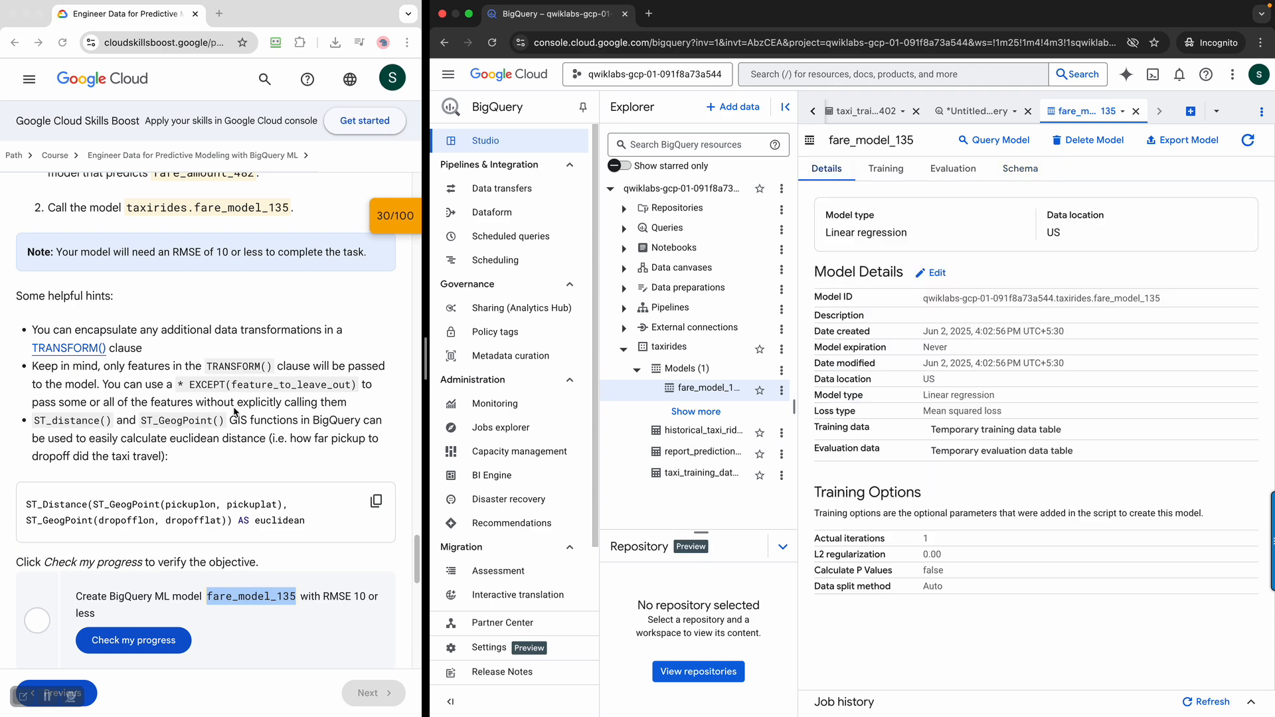
Have the lab check the progress of the Task 2 objective for the BigQuery ML model
{"action": "scroll", "coordinate": [259, 401], "scroll_direction": "down", "scroll_amount": 2}
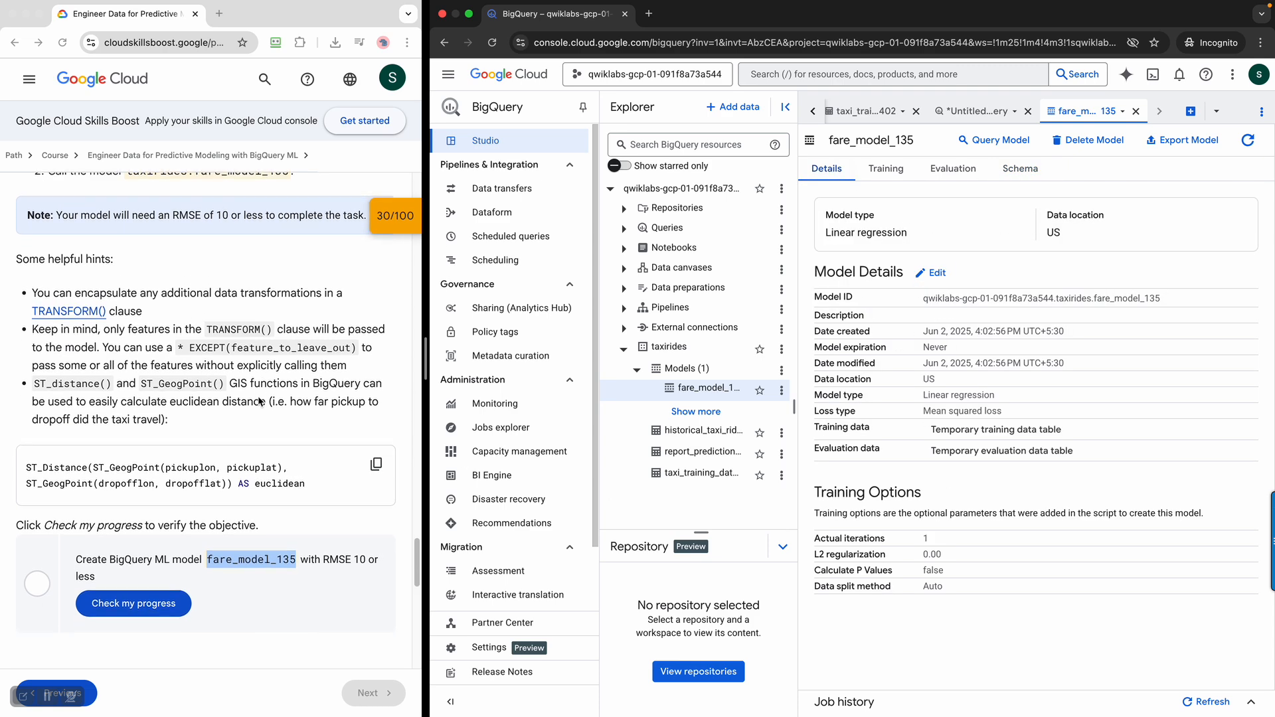
{"action": "left_click", "coordinate": [166, 575]}
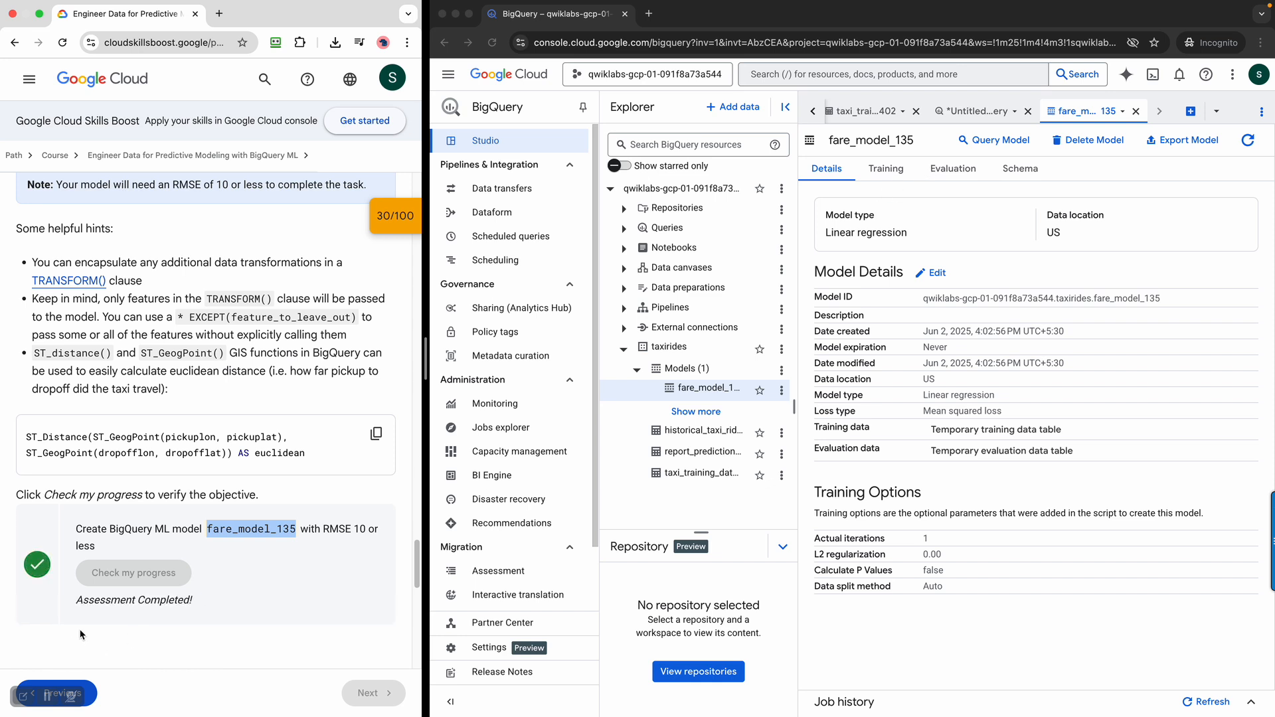
Return to the model creation query and examine its job information, execution graph, training iterations, loss and duration charts
{"action": "left_click", "coordinate": [981, 114]}
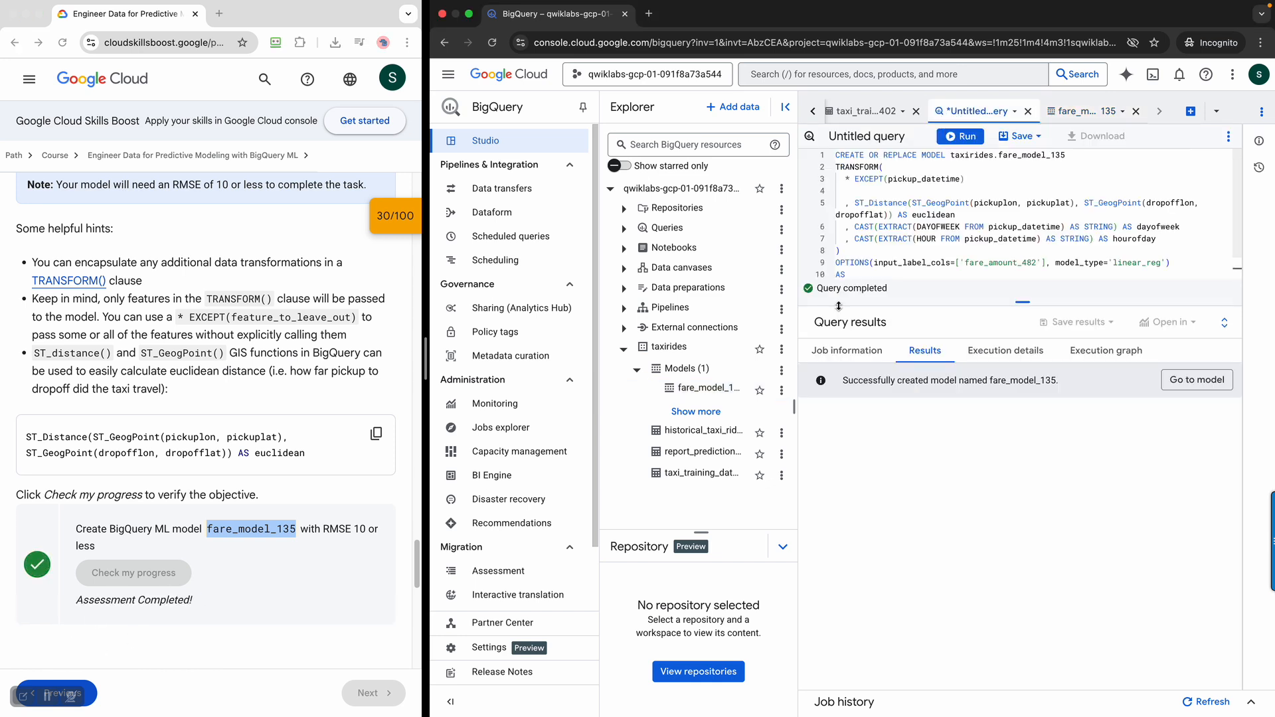
{"action": "left_click", "coordinate": [847, 351]}
{"action": "left_click", "coordinate": [1016, 357]}
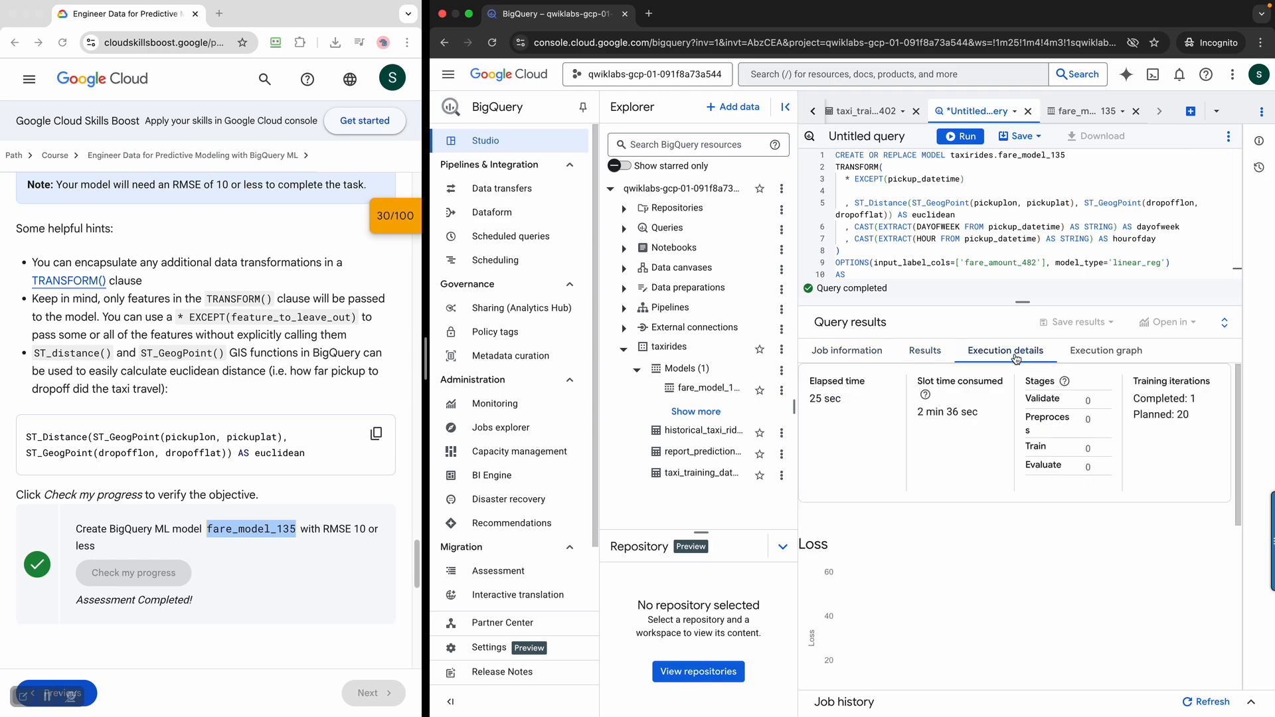
{"action": "left_click", "coordinate": [1107, 359]}
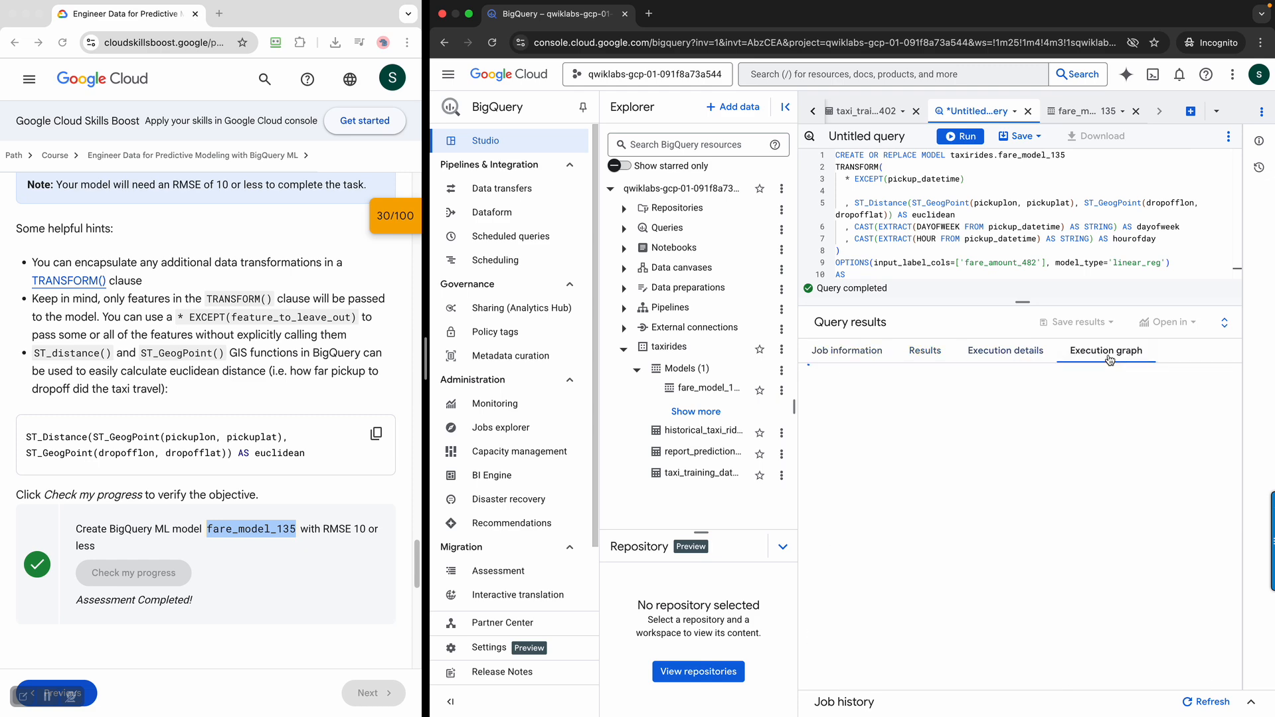
{"action": "left_click", "coordinate": [1014, 352]}
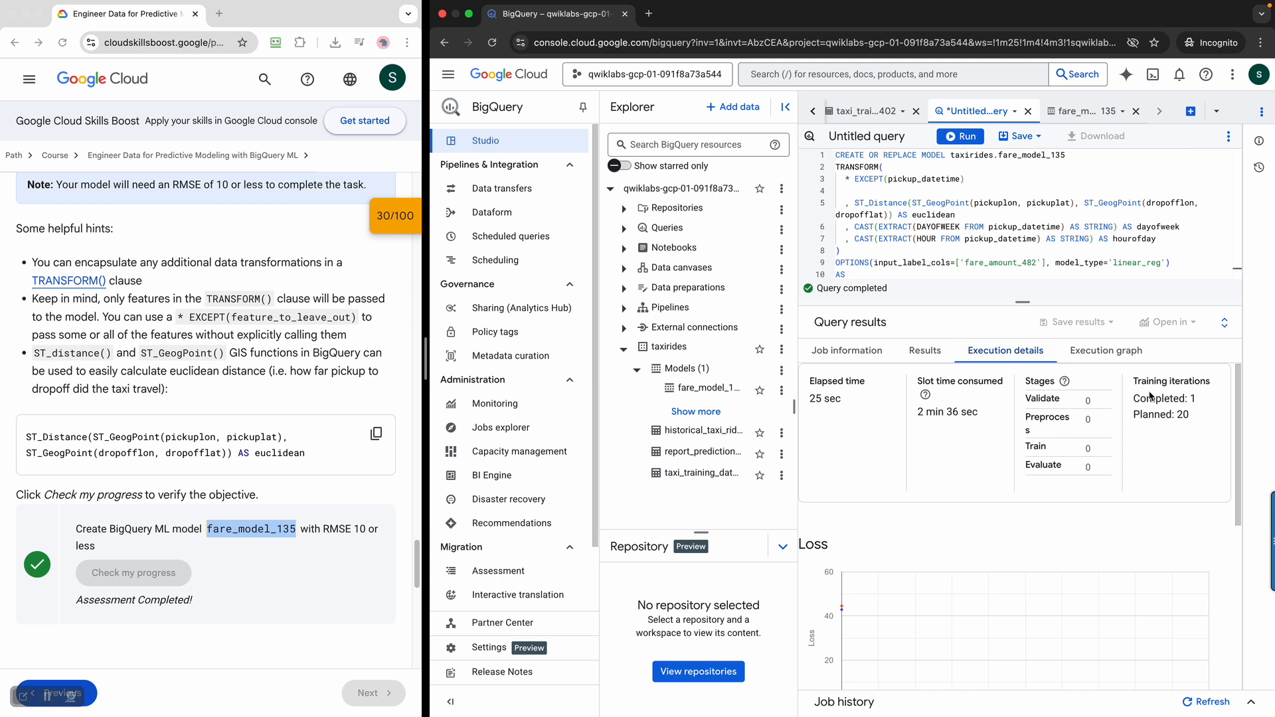
{"action": "mouse_move", "coordinate": [1161, 416]}
{"action": "left_mouse_down"}
{"action": "mouse_move", "coordinate": [1189, 417]}
{"action": "mouse_move", "coordinate": [1139, 418]}
{"action": "left_mouse_up"}
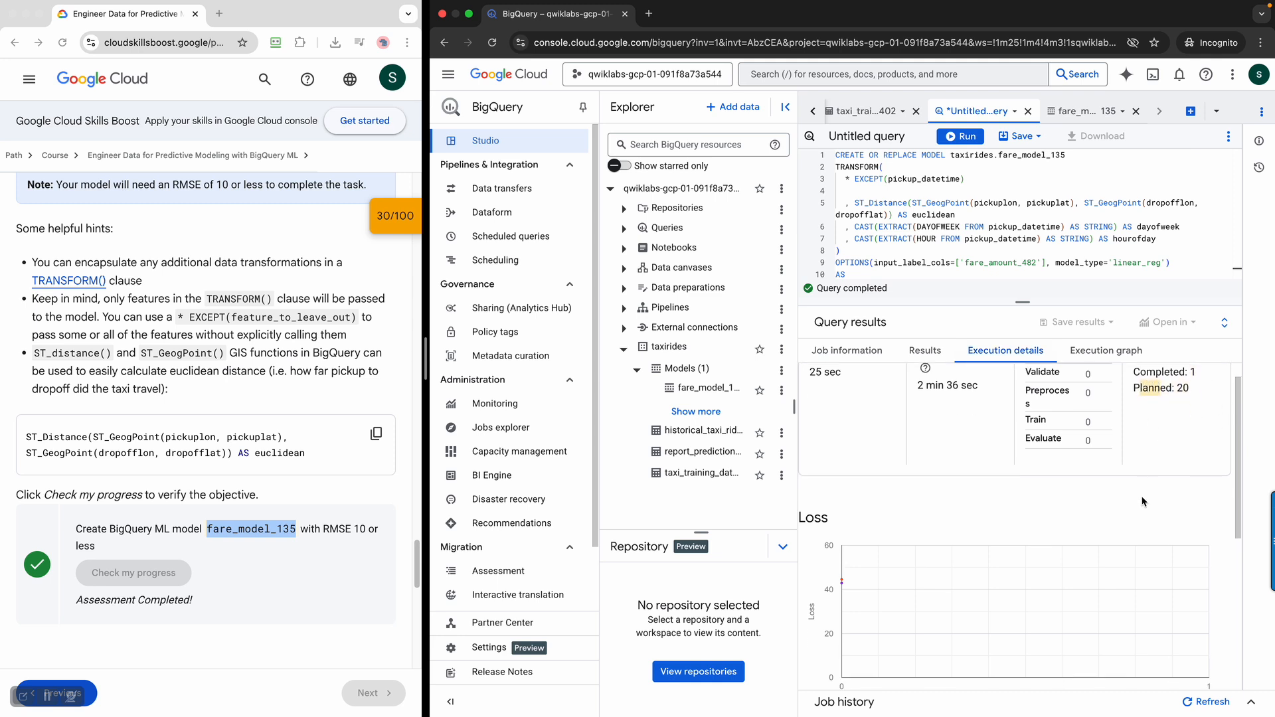
{"action": "scroll", "coordinate": [1142, 501], "scroll_direction": "down", "scroll_amount": 5}
{"action": "mouse_move", "coordinate": [964, 578]}
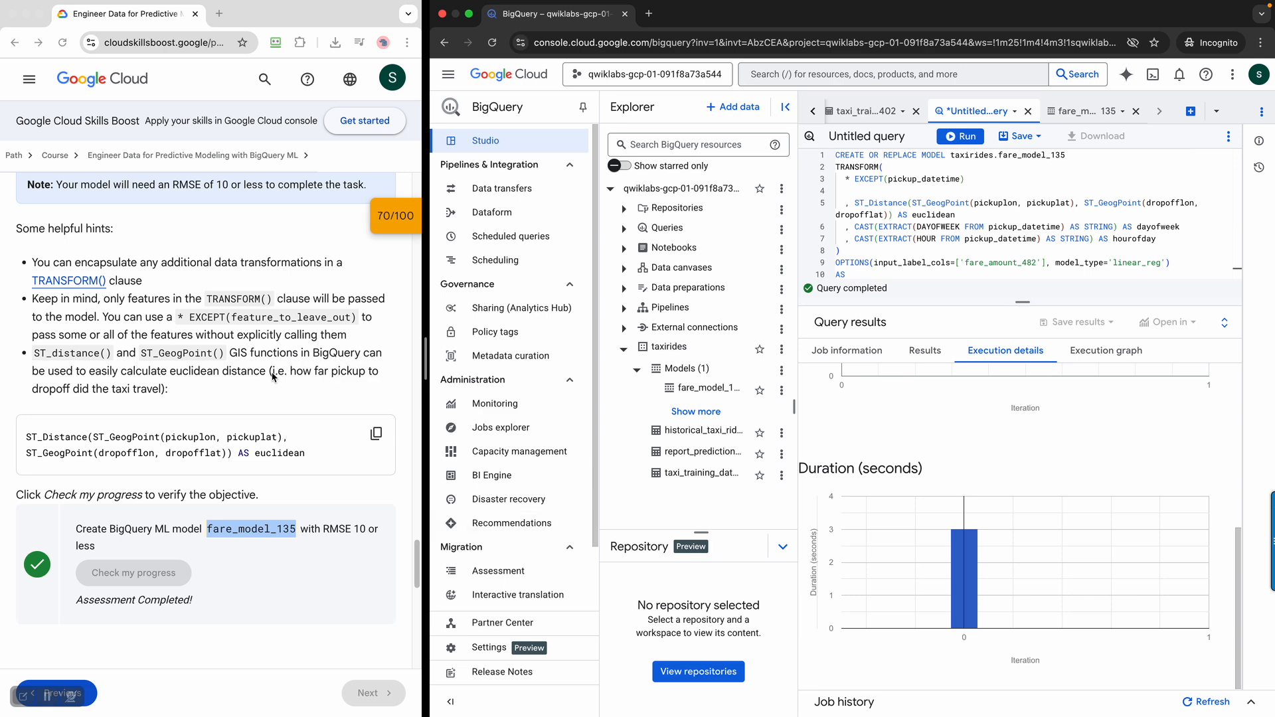
Read the Task 3 requirements and, in a new query, paste the CREATE OR REPLACE TABLE statement for taxirides.2015_fare_amount_predictions using ML.PREDICT on report_prediction_data
{"action": "scroll", "coordinate": [272, 377], "scroll_direction": "down", "scroll_amount": 2}
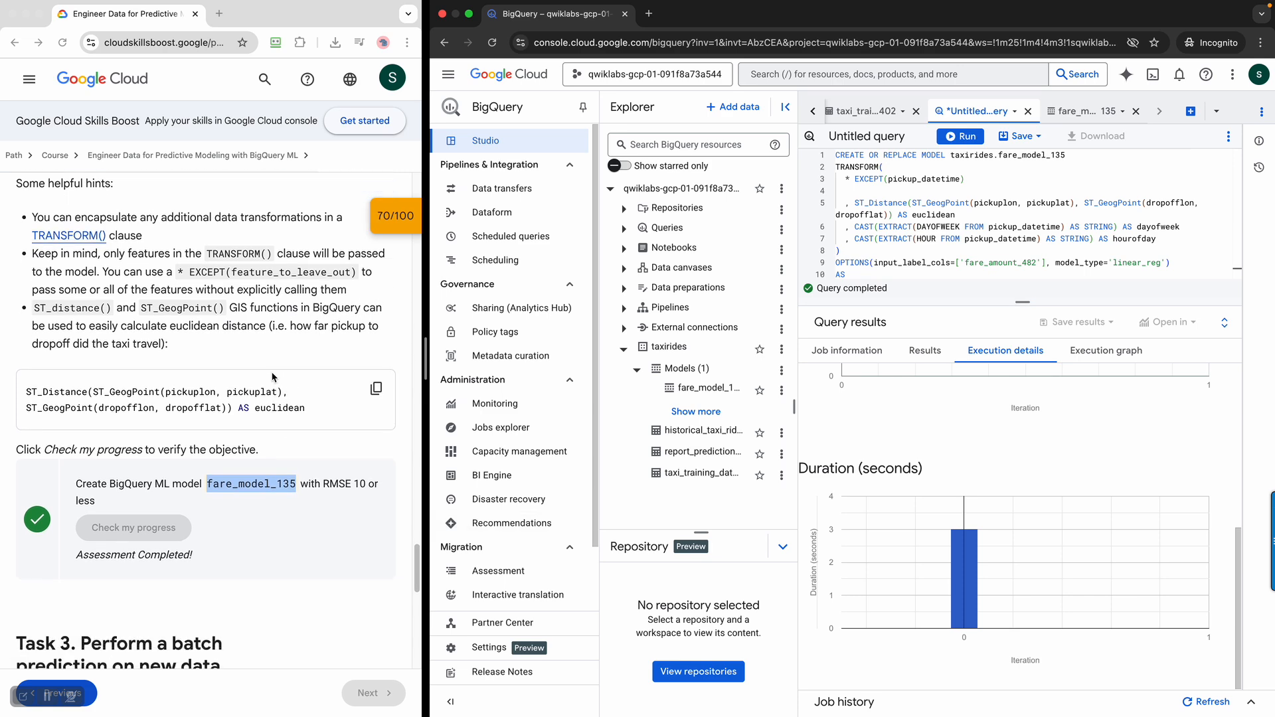
{"action": "scroll", "coordinate": [272, 377], "scroll_direction": "down", "scroll_amount": 4}
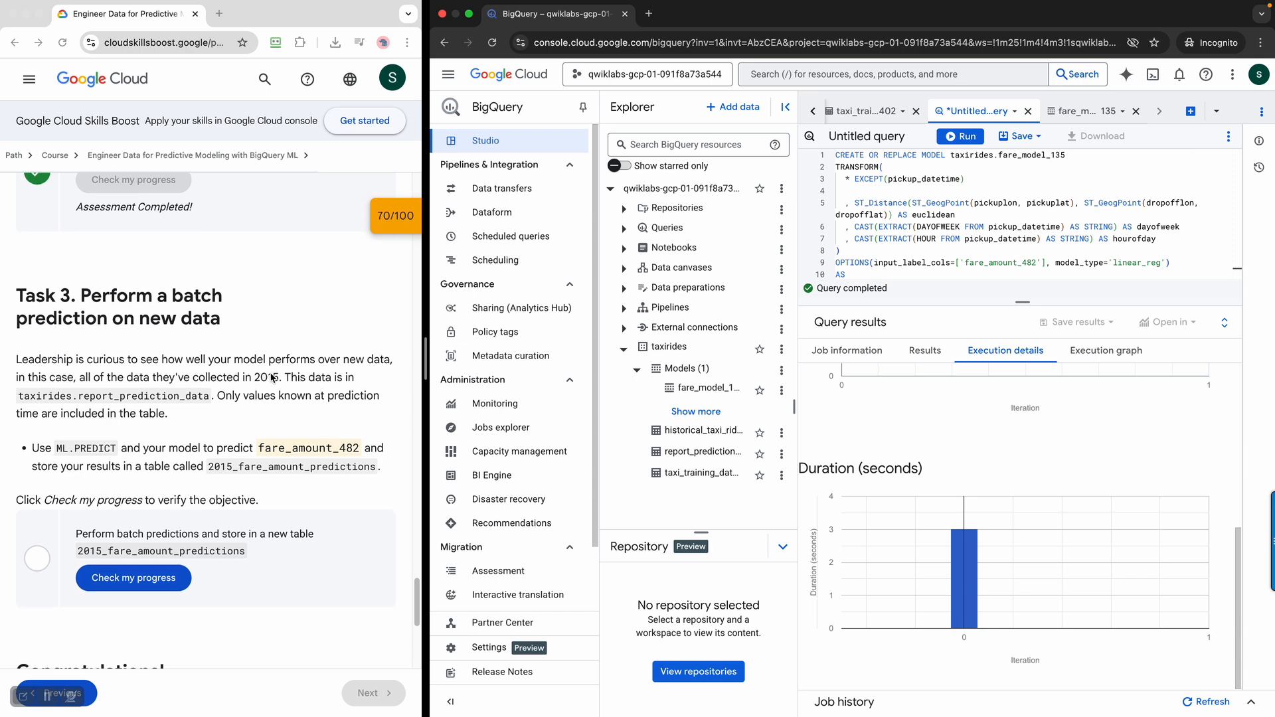
{"action": "scroll", "coordinate": [273, 377], "scroll_direction": "down", "scroll_amount": 1}
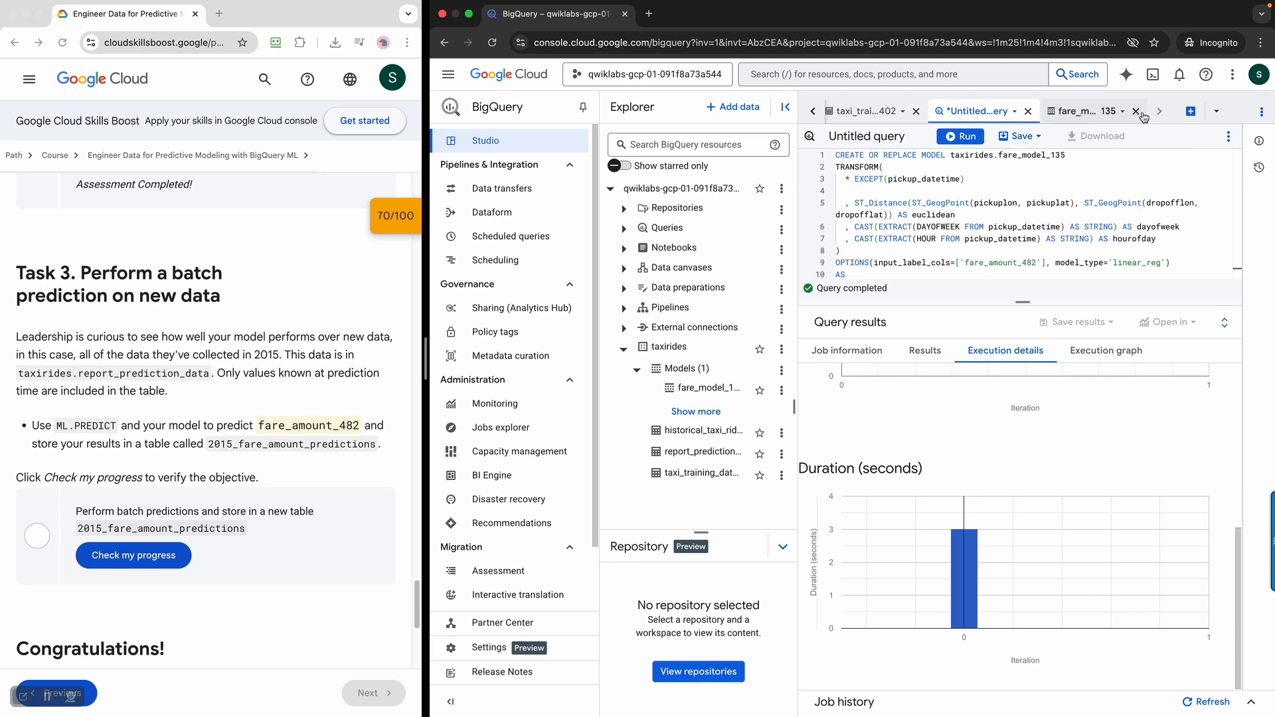
{"action": "left_click", "coordinate": [1187, 111]}
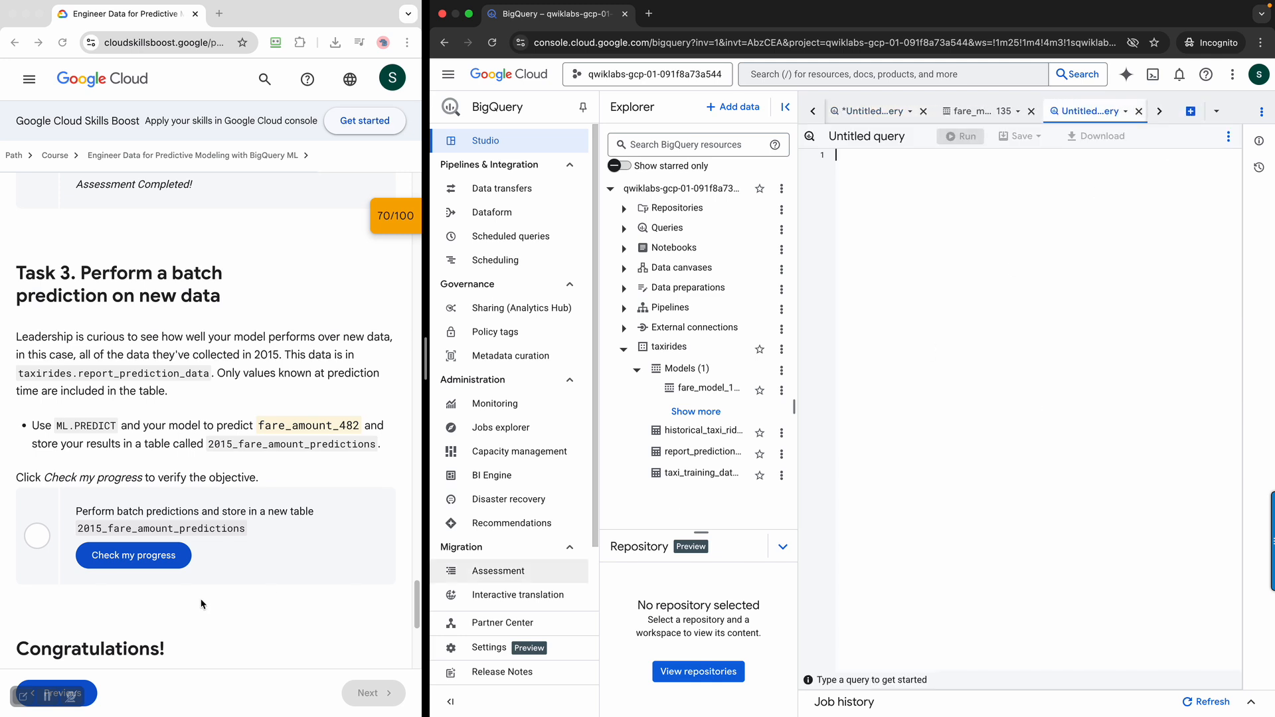
{"action": "type", "text": "CREATE OR REPLACE TABLE taxirides.2015_fare_amount_predictions   AS SELECT * FROM ML.PREDICT(MODEL taxirides.MODEL_NAME, (   SELECT * FROM taxirides.report_prediction_data) )"}
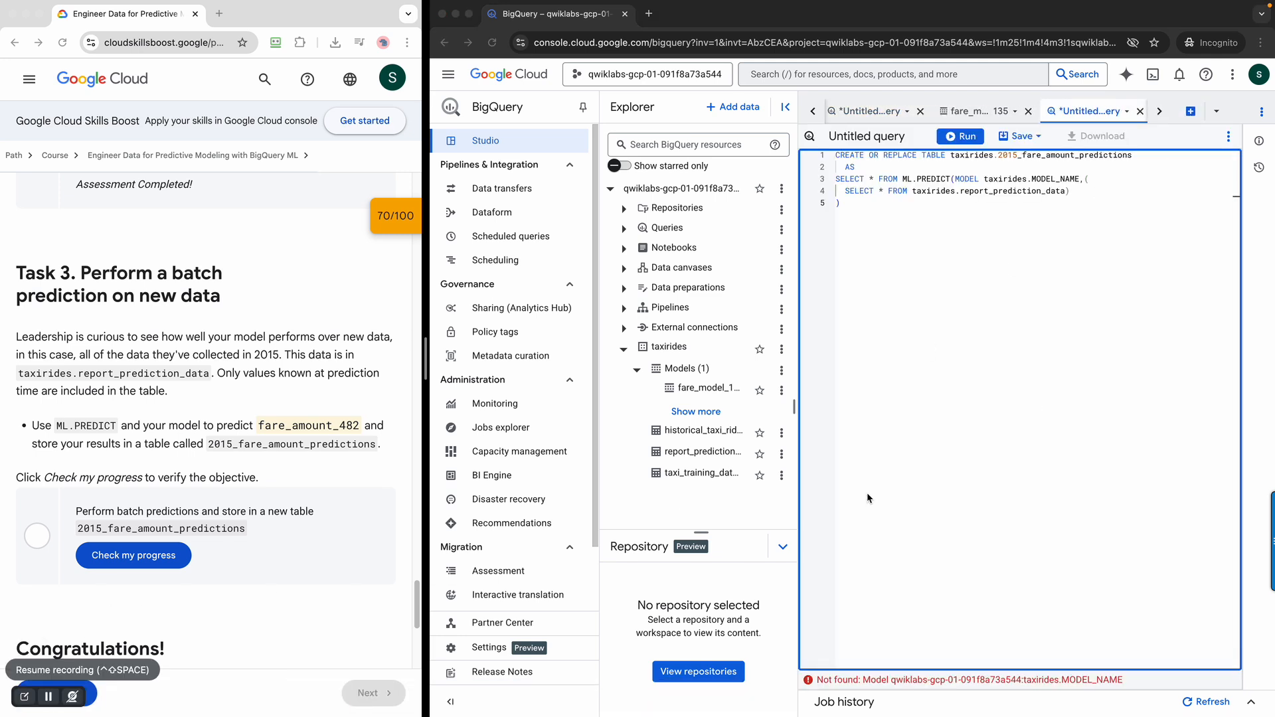
Try to run the prediction query with the MODEL_NAME placeholder replaced by fare_amount_482
{"action": "left_click", "coordinate": [296, 547]}
{"action": "double_click", "coordinate": [302, 429]}
{"action": "key", "text": "super+c"}
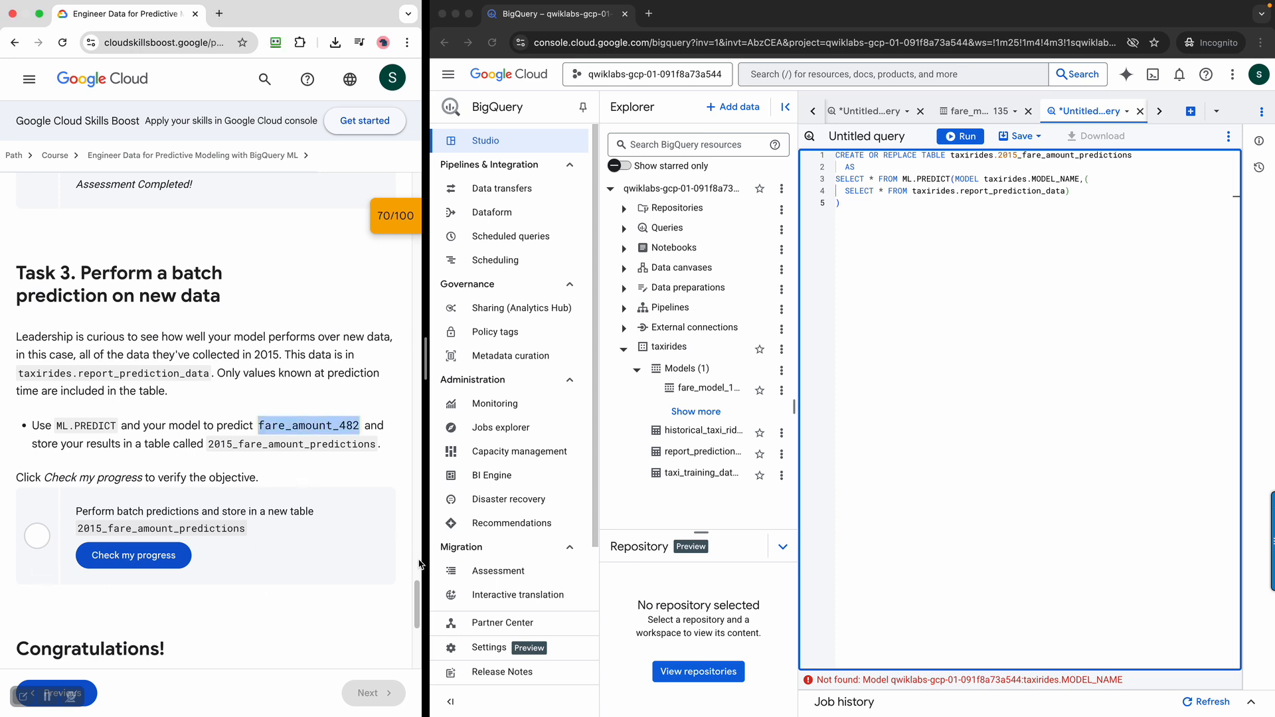
{"action": "double_click", "coordinate": [1055, 179]}
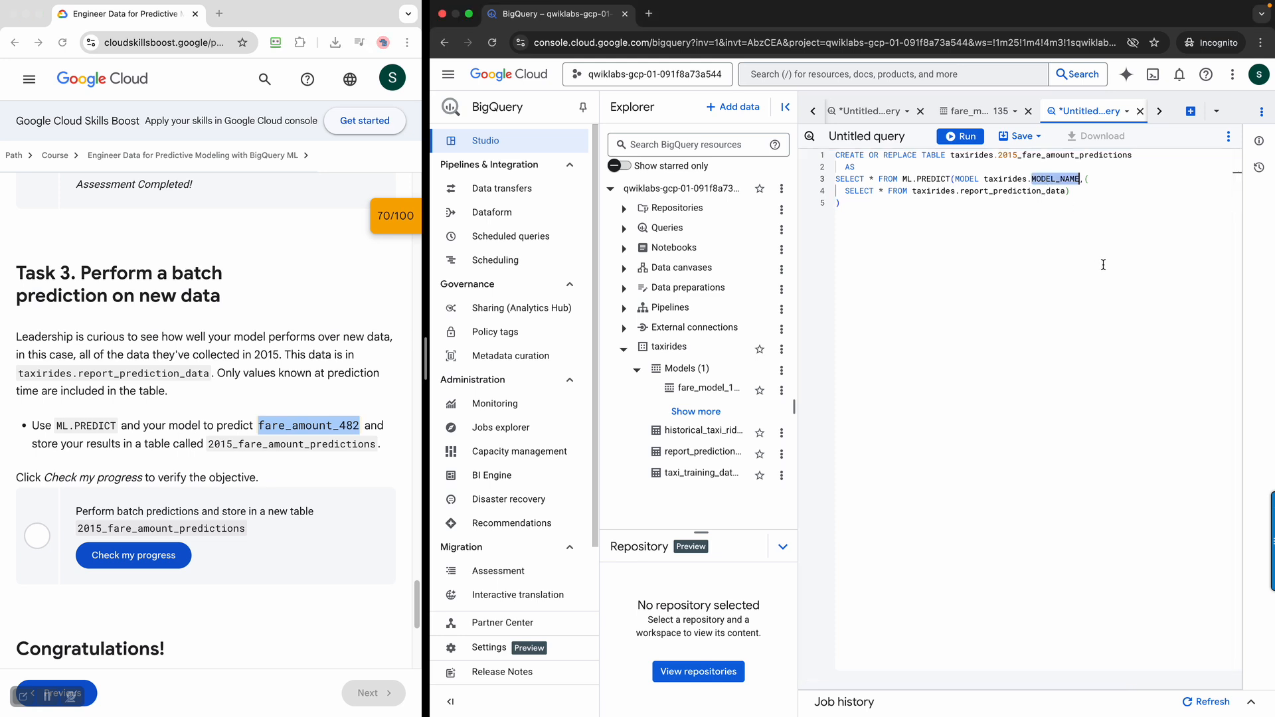
{"action": "key", "text": "super+v"}
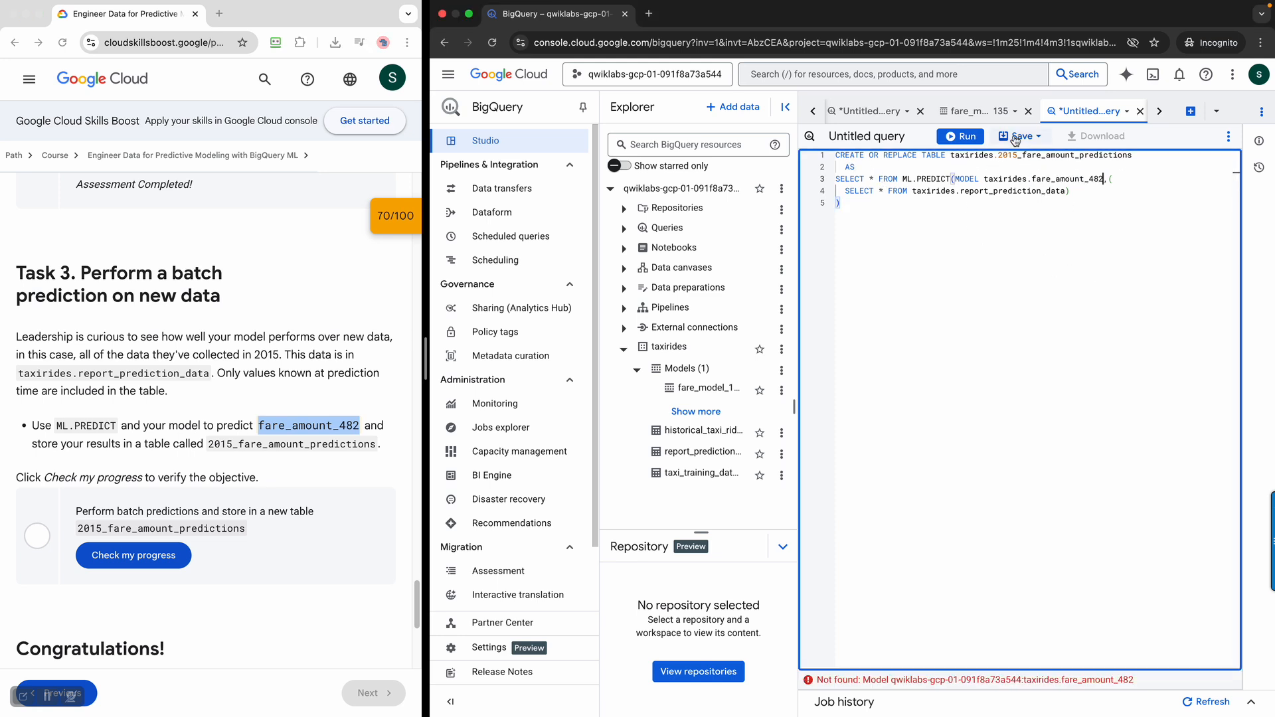
{"action": "left_click", "coordinate": [978, 137]}
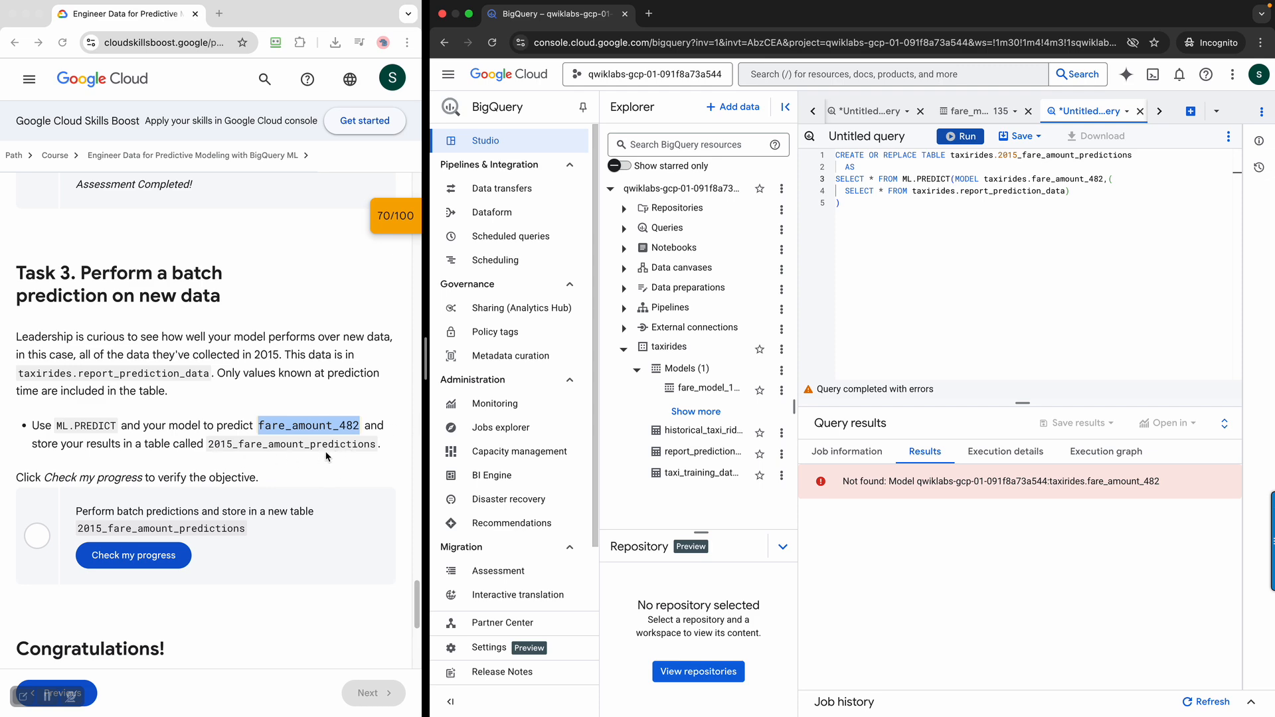
Replace the model name in ML.PREDICT with fare_model_135 copied from the lab details, and run the query to create the predictions table
{"action": "scroll", "coordinate": [325, 455], "scroll_direction": "up", "scroll_amount": 1}
{"action": "scroll", "coordinate": [326, 456], "scroll_direction": "down", "scroll_amount": 8}
{"action": "scroll", "coordinate": [325, 455], "scroll_direction": "up", "scroll_amount": 9}
{"action": "scroll", "coordinate": [148, 346], "scroll_direction": "up", "scroll_amount": 15}
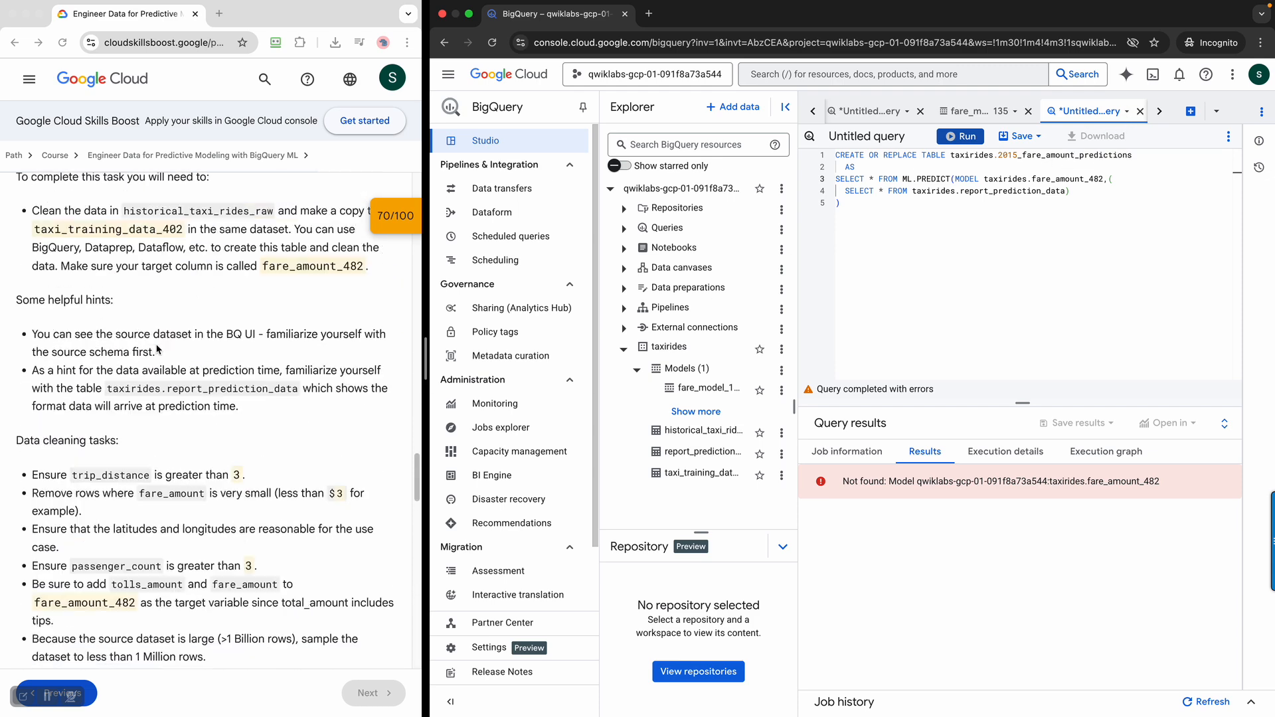
{"action": "scroll", "coordinate": [240, 434], "scroll_direction": "down", "scroll_amount": 3}
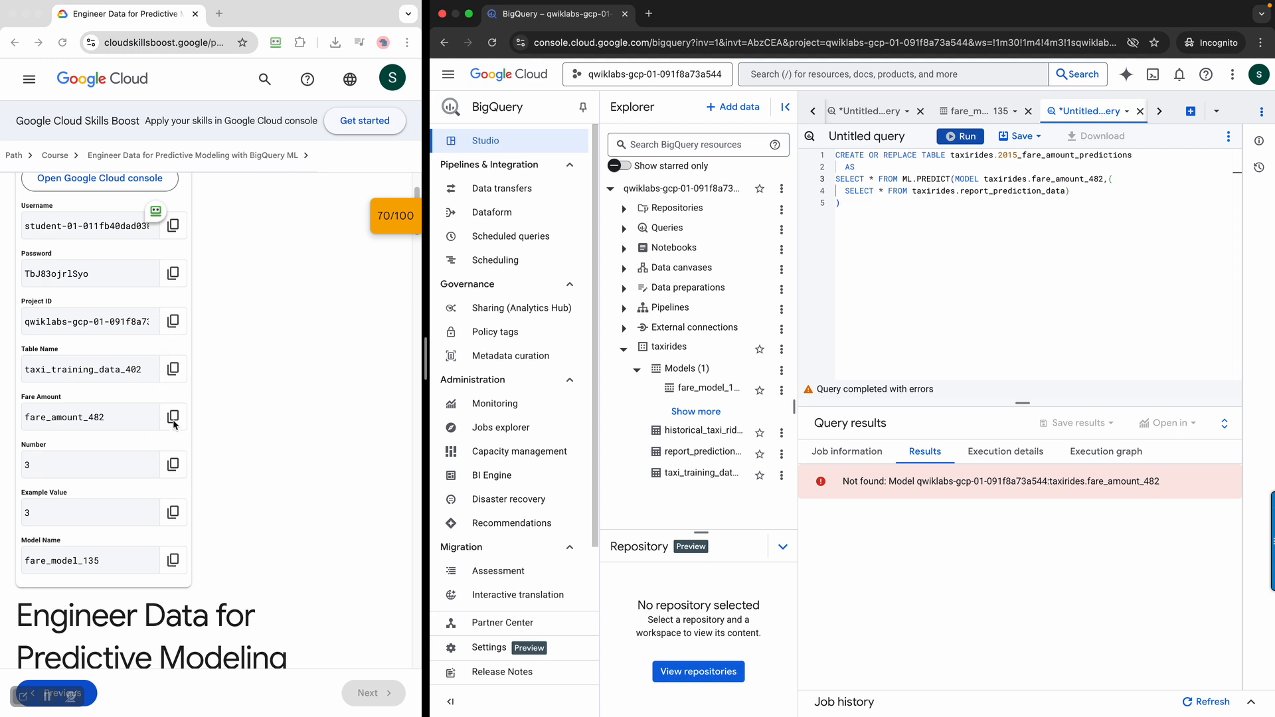
{"action": "left_click", "coordinate": [175, 565]}
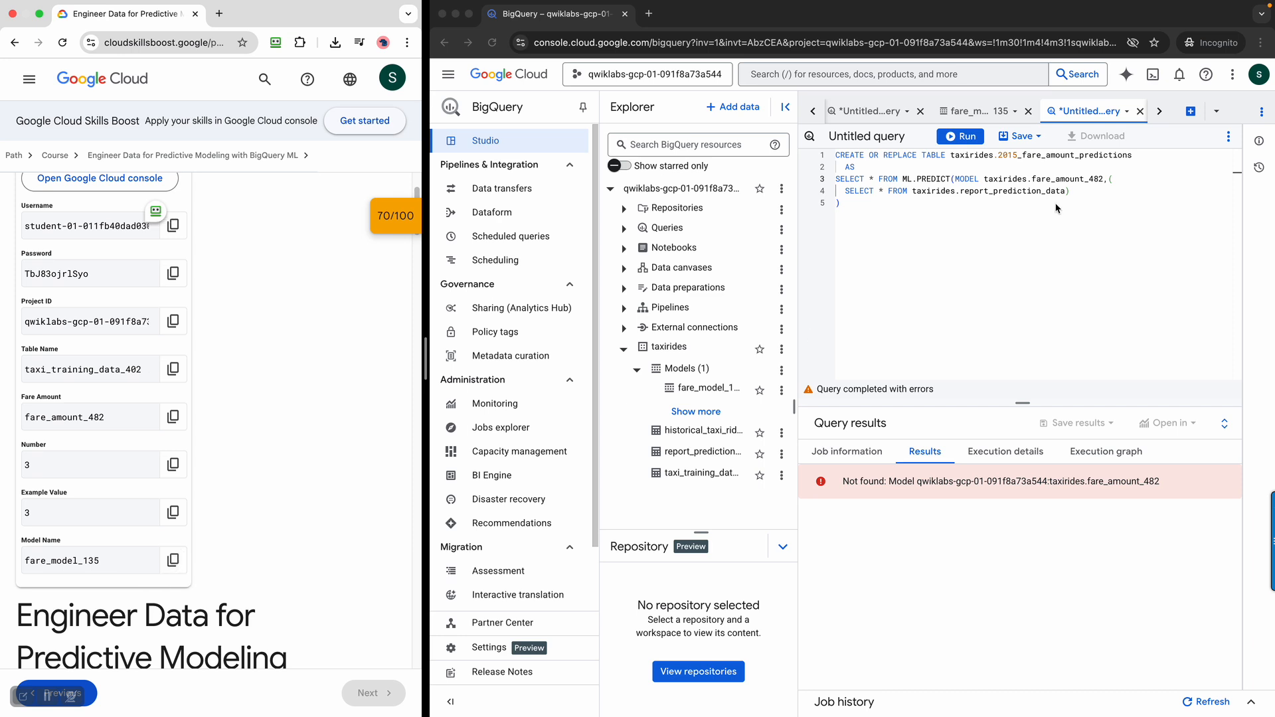
{"action": "left_click", "coordinate": [1089, 182]}
{"action": "double_click", "coordinate": [1081, 183]}
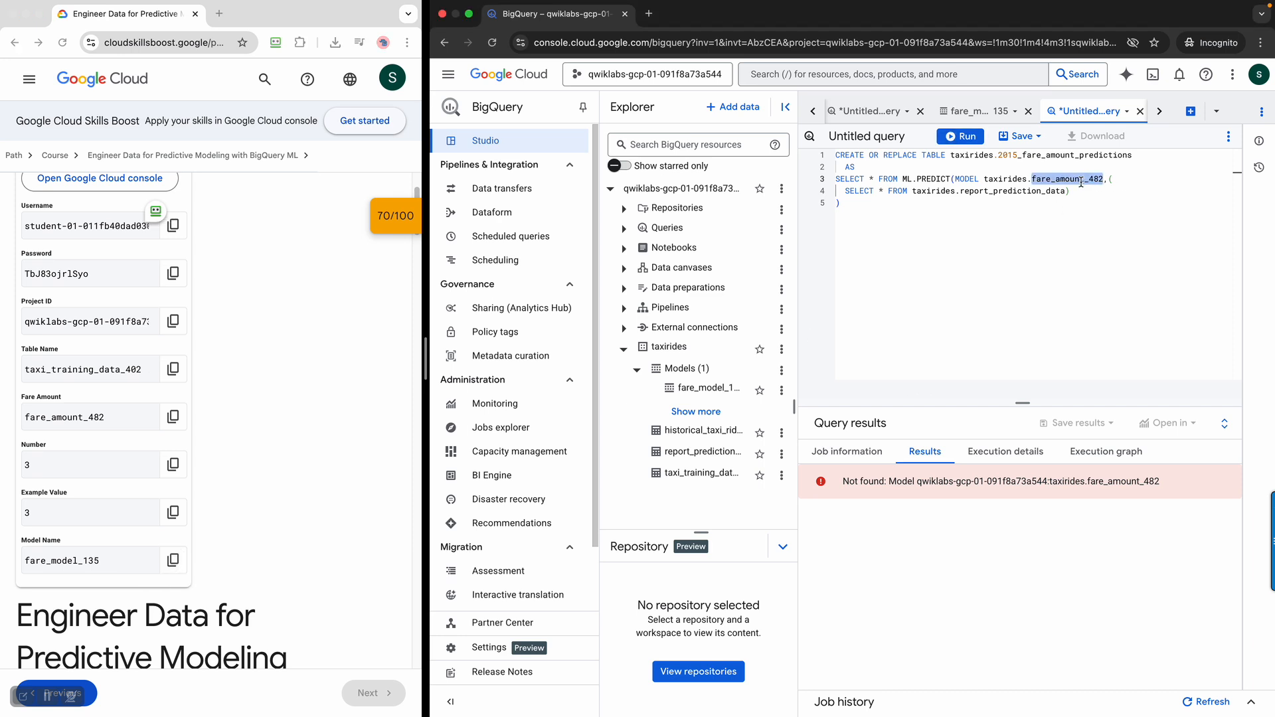
{"action": "key", "text": "super+v"}
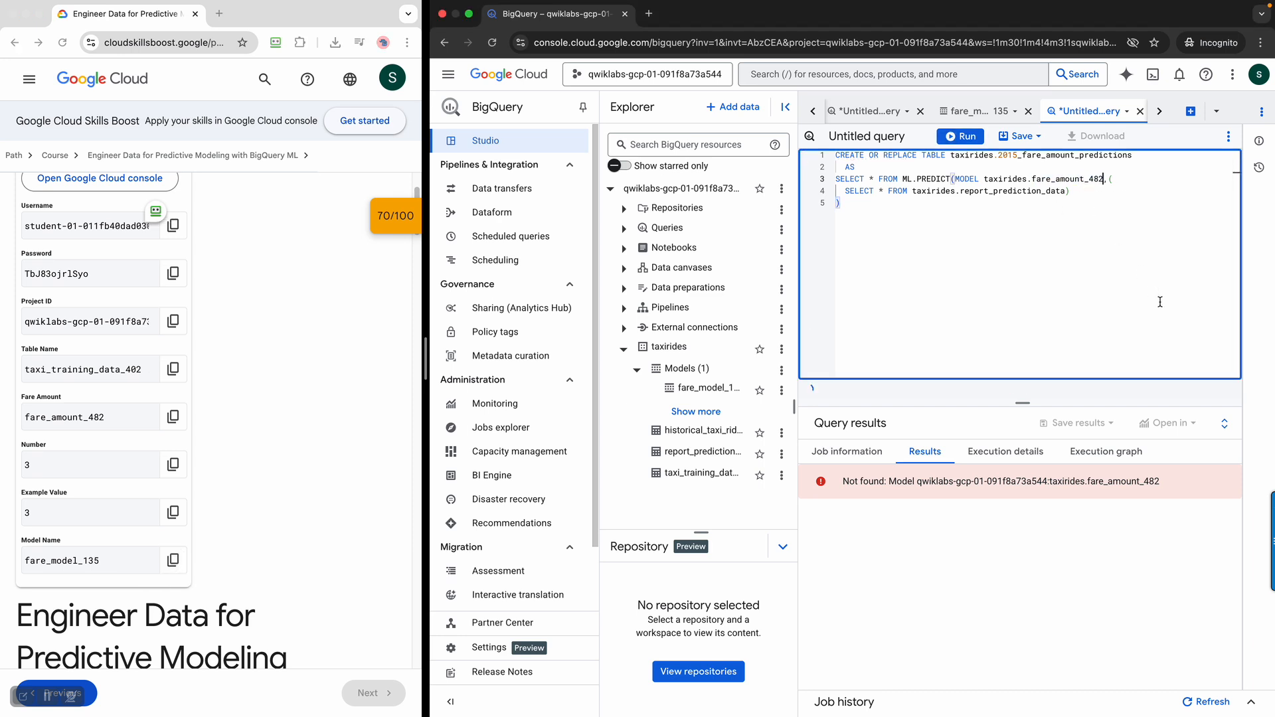
{"action": "left_click", "coordinate": [179, 565]}
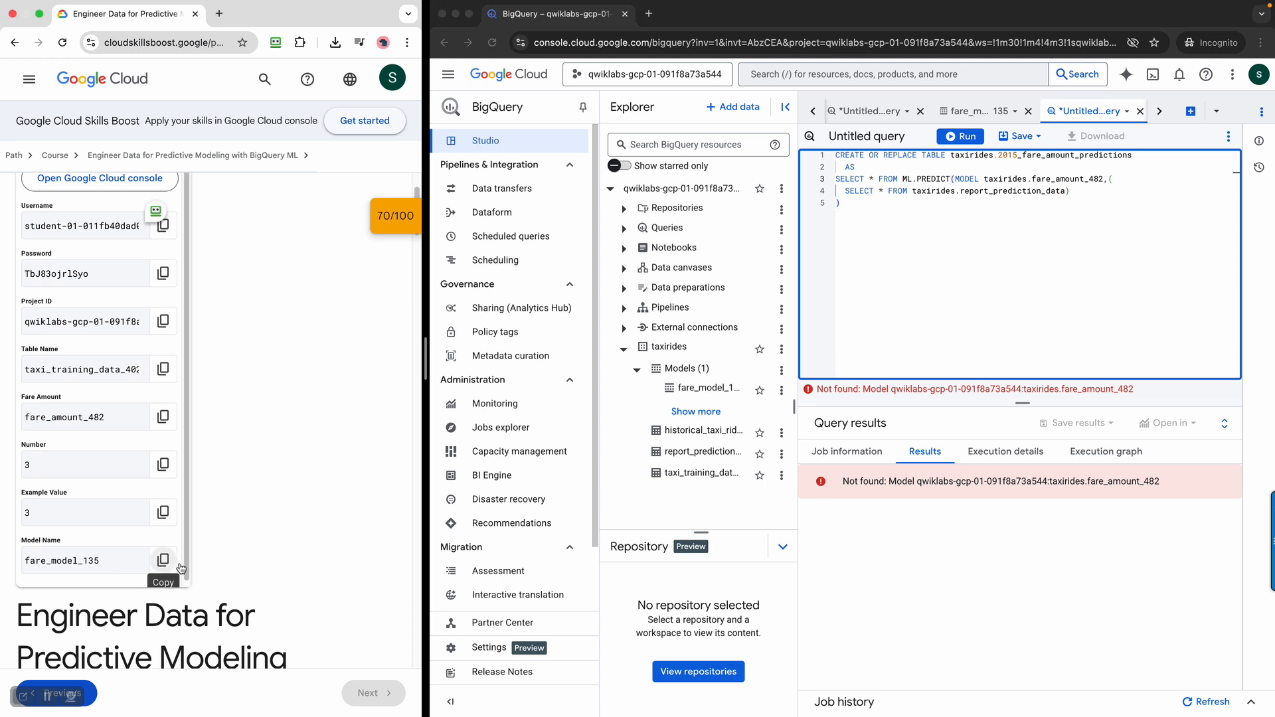
{"action": "left_click", "coordinate": [178, 566]}
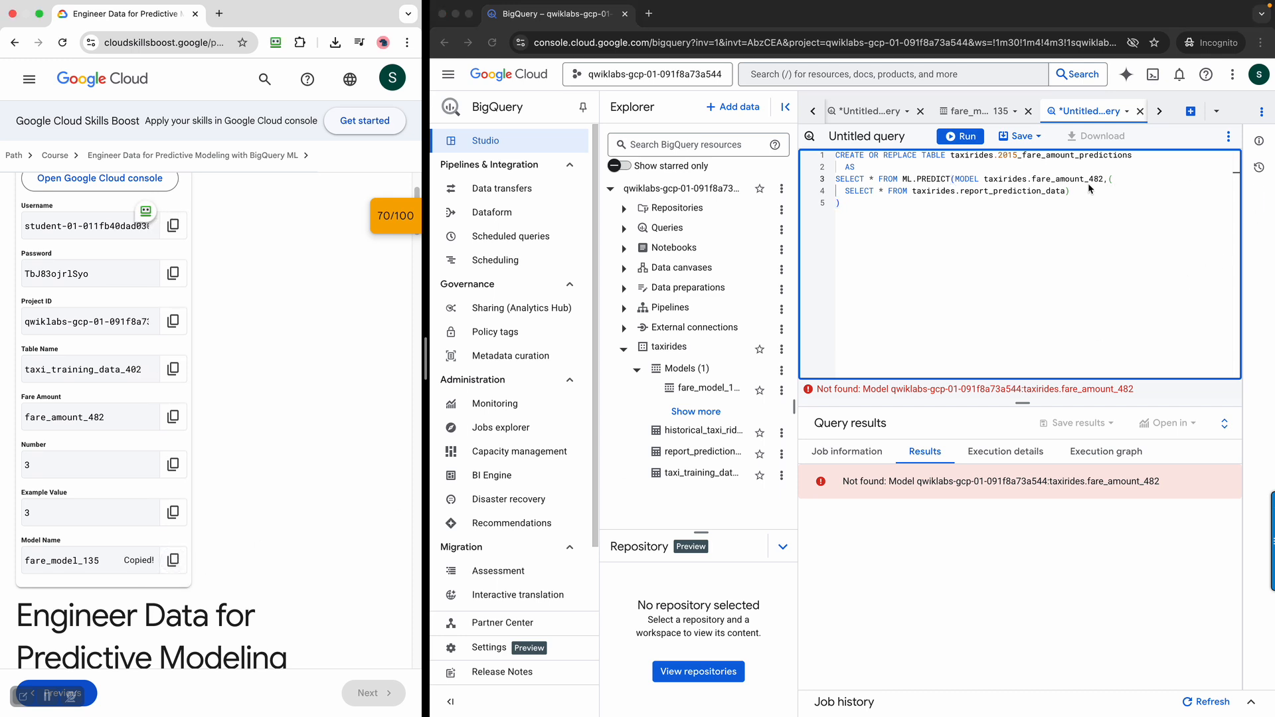
{"action": "double_click", "coordinate": [1069, 180]}
{"action": "key", "text": "super+v"}
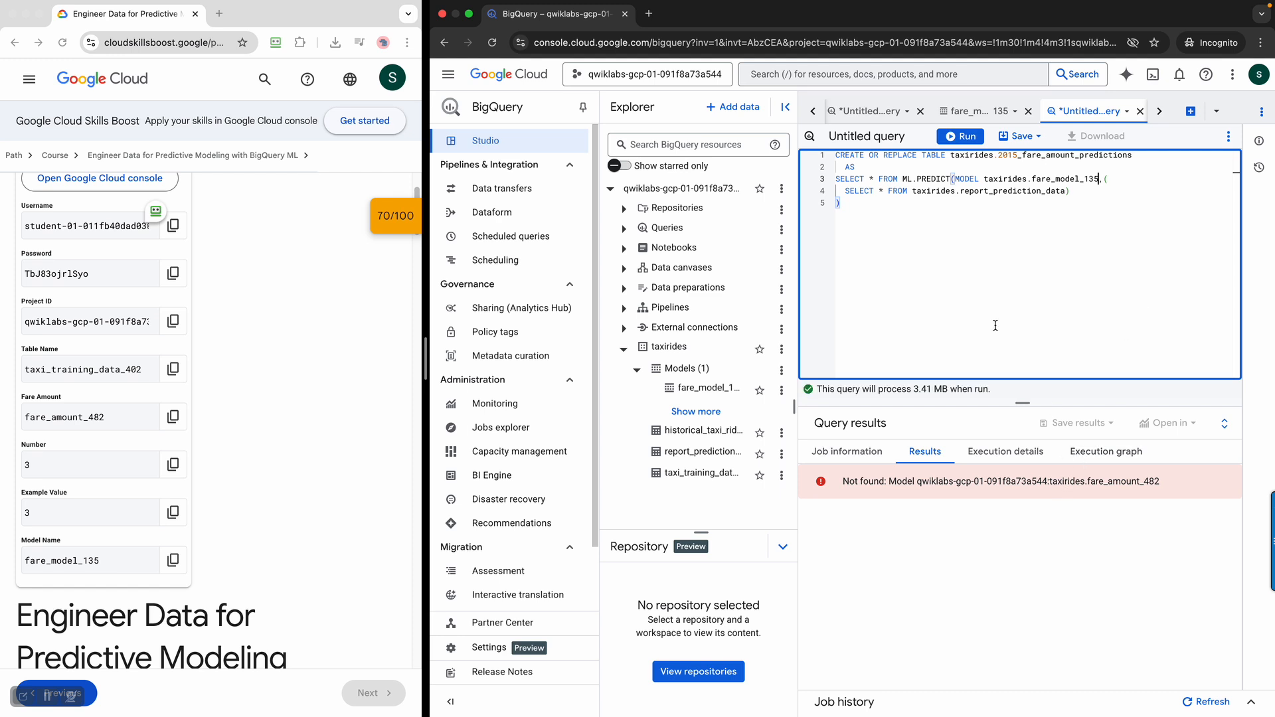
{"action": "left_click", "coordinate": [960, 137]}
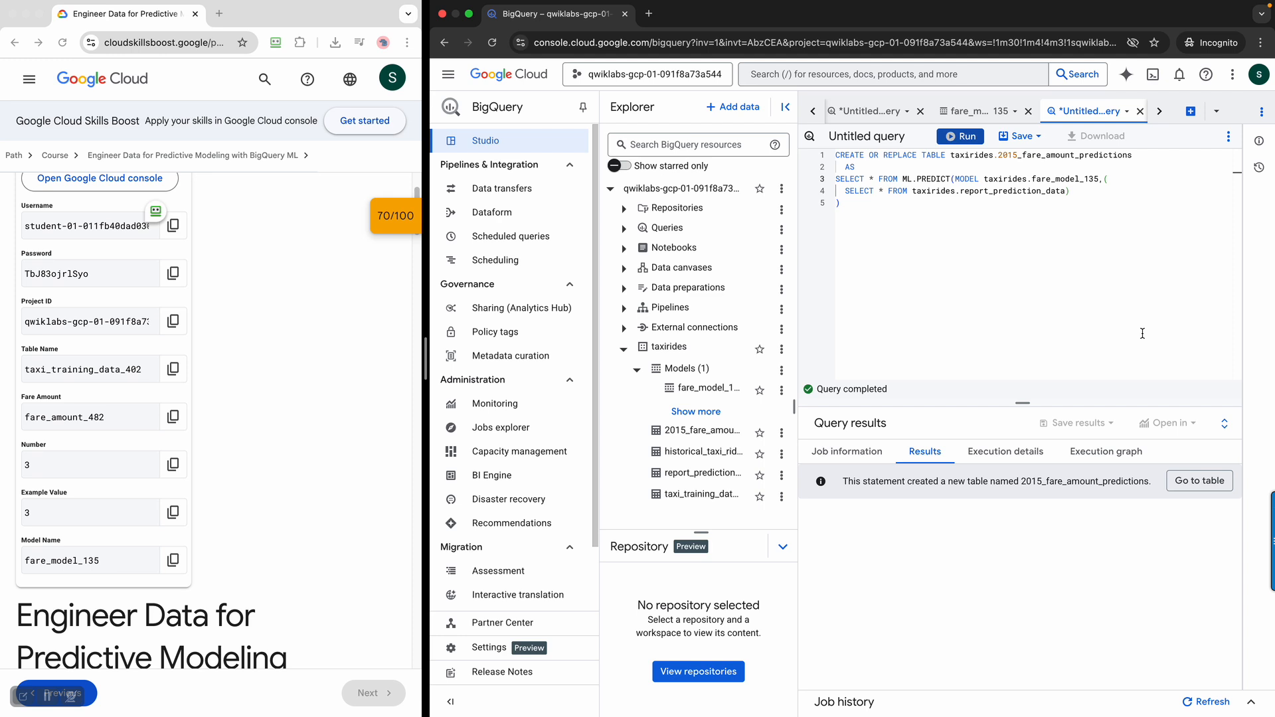
Preview the rows of the 2015_fare_amount_predictions table and have the lab check the progress of the Task 3 objective
{"action": "left_click", "coordinate": [1199, 480]}
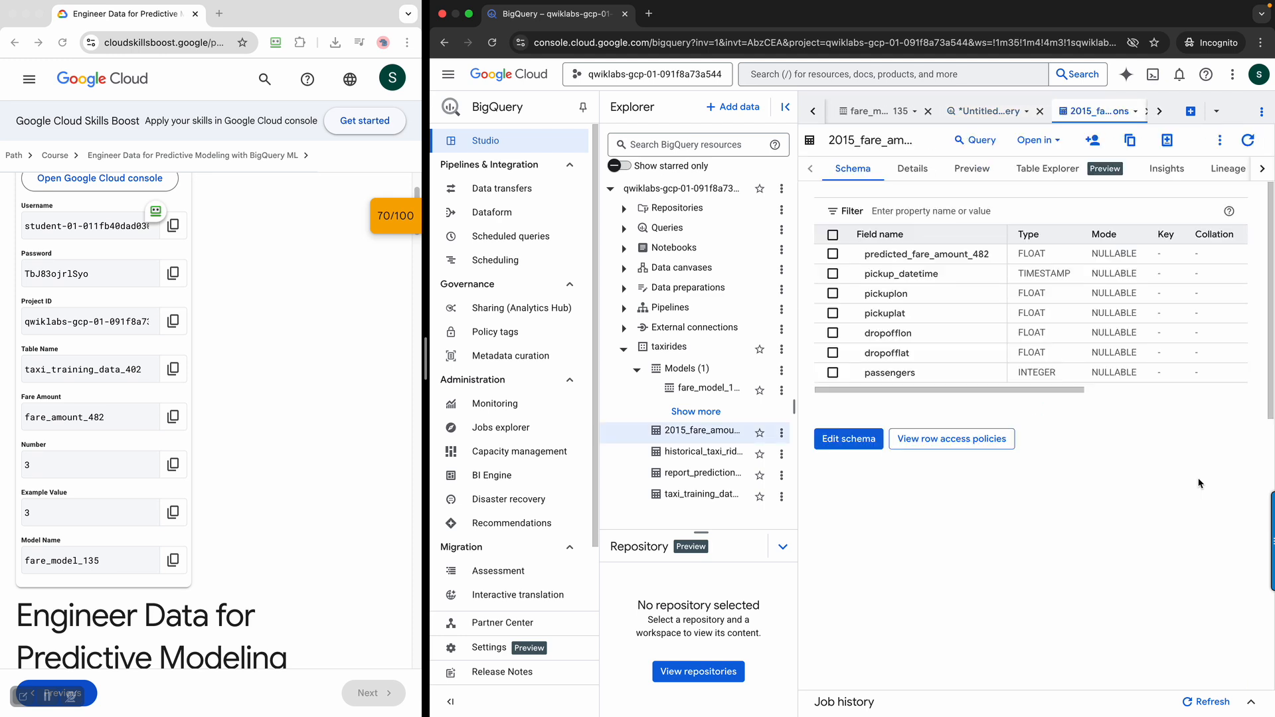
{"action": "left_click", "coordinate": [971, 168]}
{"action": "scroll", "coordinate": [303, 430], "scroll_direction": "down", "scroll_amount": 20}
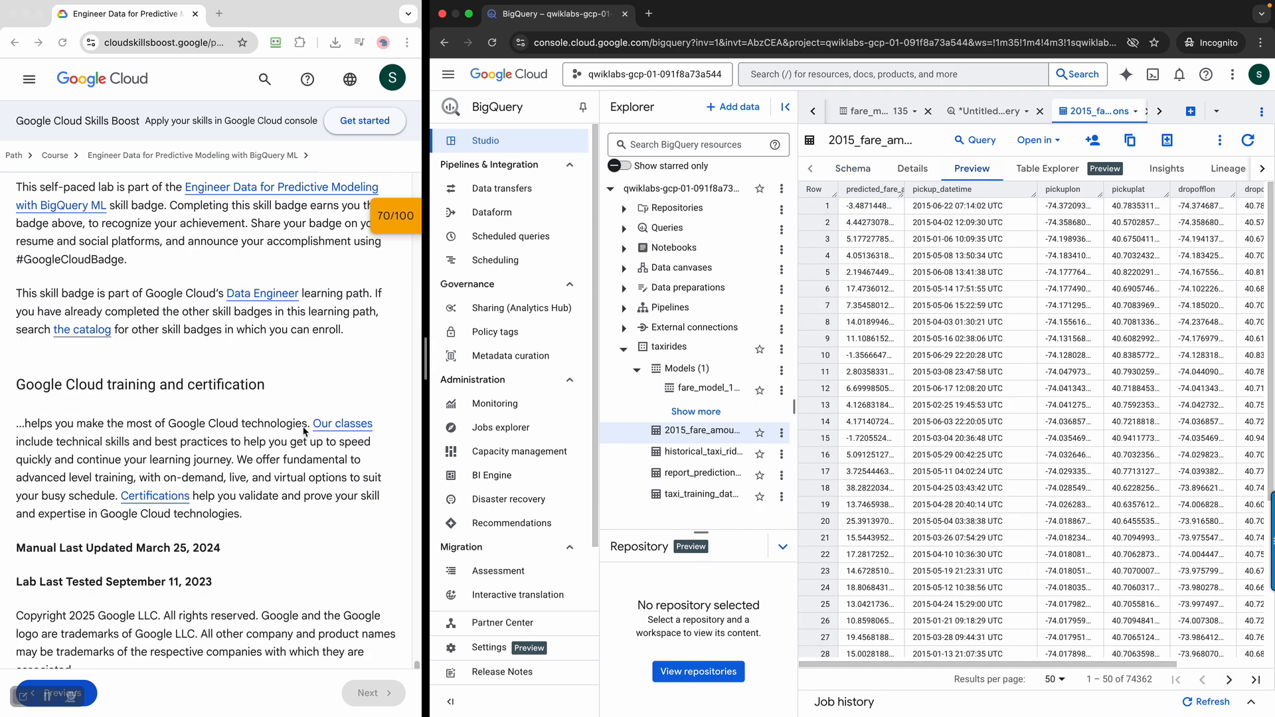
{"action": "scroll", "coordinate": [303, 430], "scroll_direction": "up", "scroll_amount": 15}
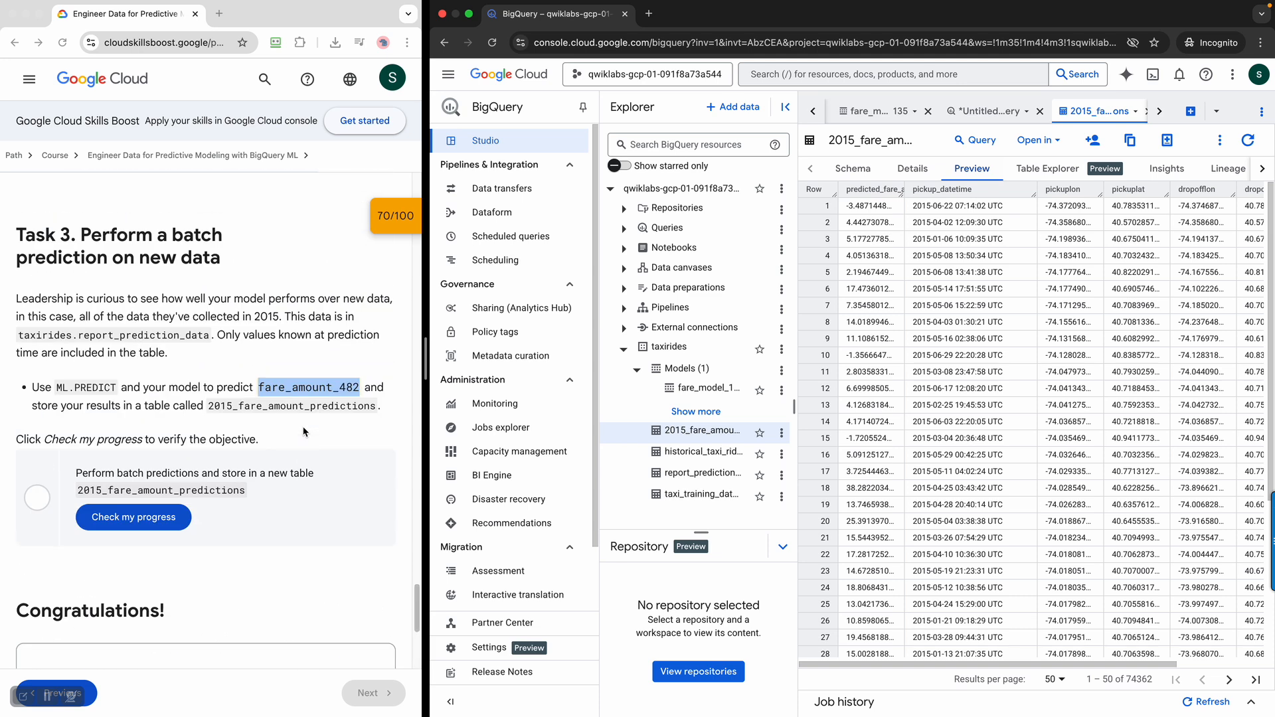
{"action": "left_click_drag", "start_coordinate": [185, 300], "coordinate": [342, 314]}
{"action": "left_click", "coordinate": [306, 360]}
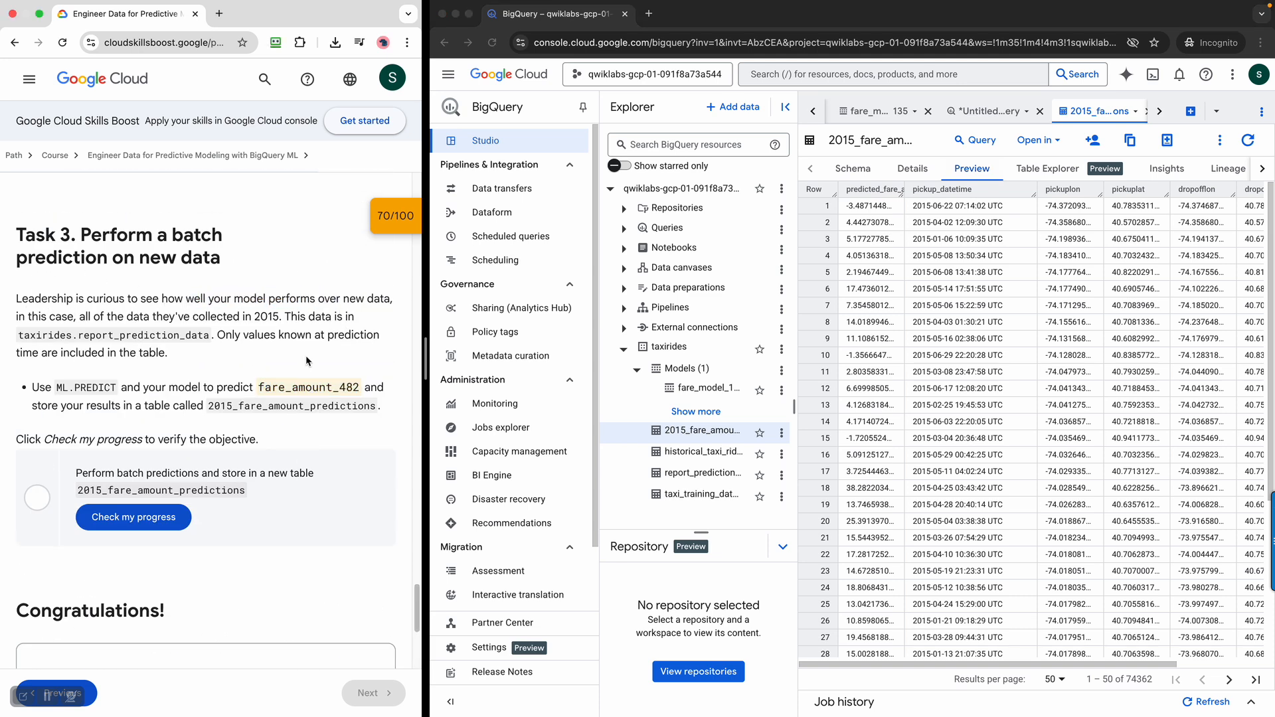
{"action": "left_click", "coordinate": [162, 523]}
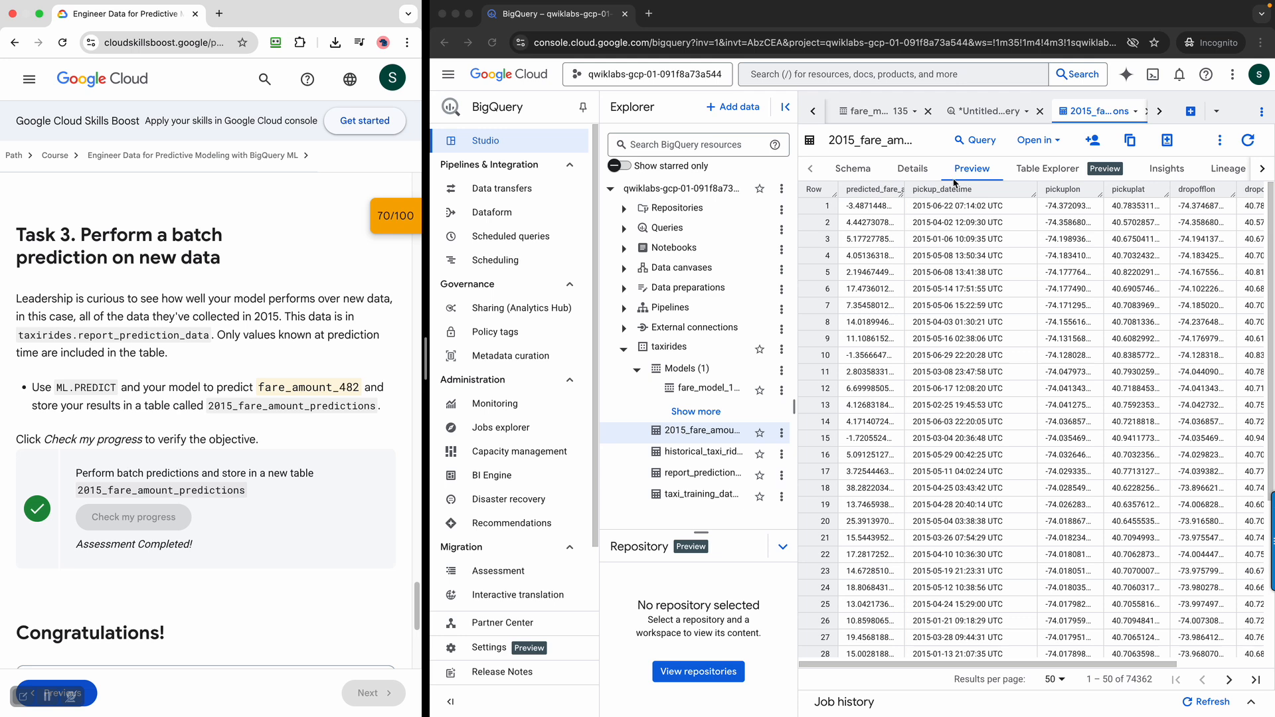
Examine the table info and schema of 2015_fare_amount_predictions and read the lab's closing section
{"action": "left_click", "coordinate": [909, 172]}
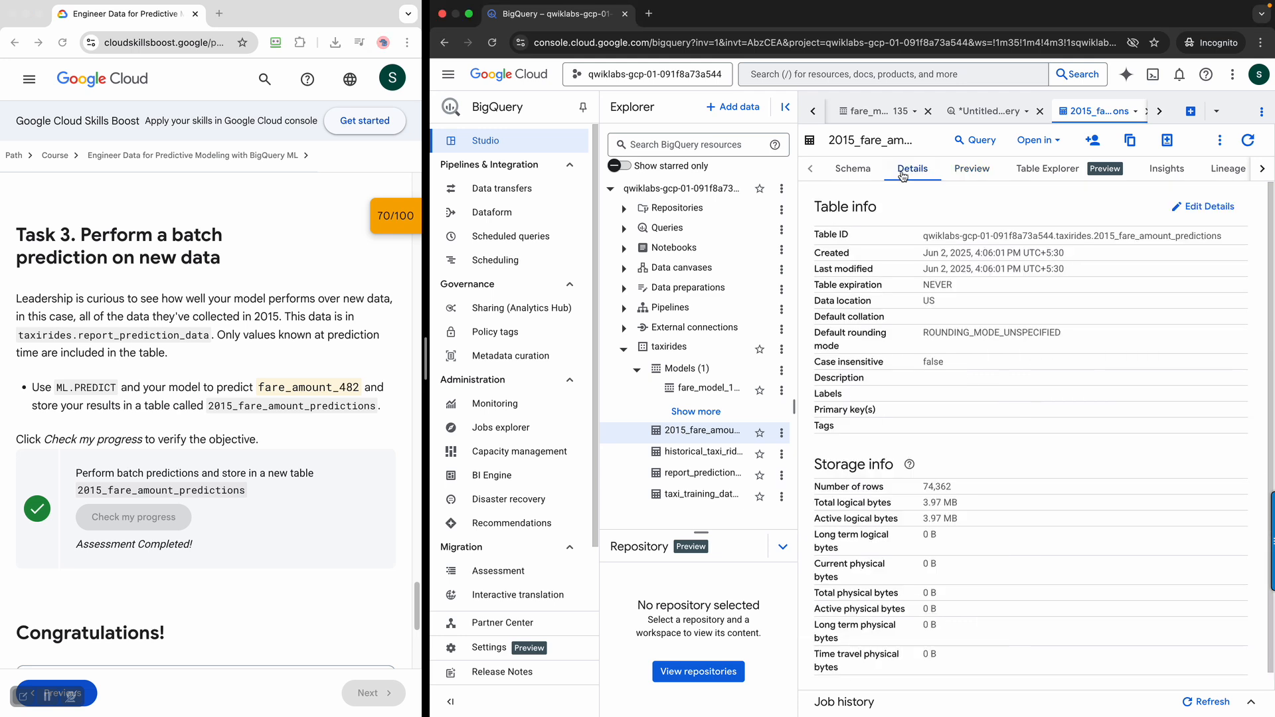
{"action": "left_click", "coordinate": [857, 174]}
{"action": "scroll", "coordinate": [260, 513], "scroll_direction": "down", "scroll_amount": 2}
{"action": "scroll", "coordinate": [260, 513], "scroll_direction": "down", "scroll_amount": 8}
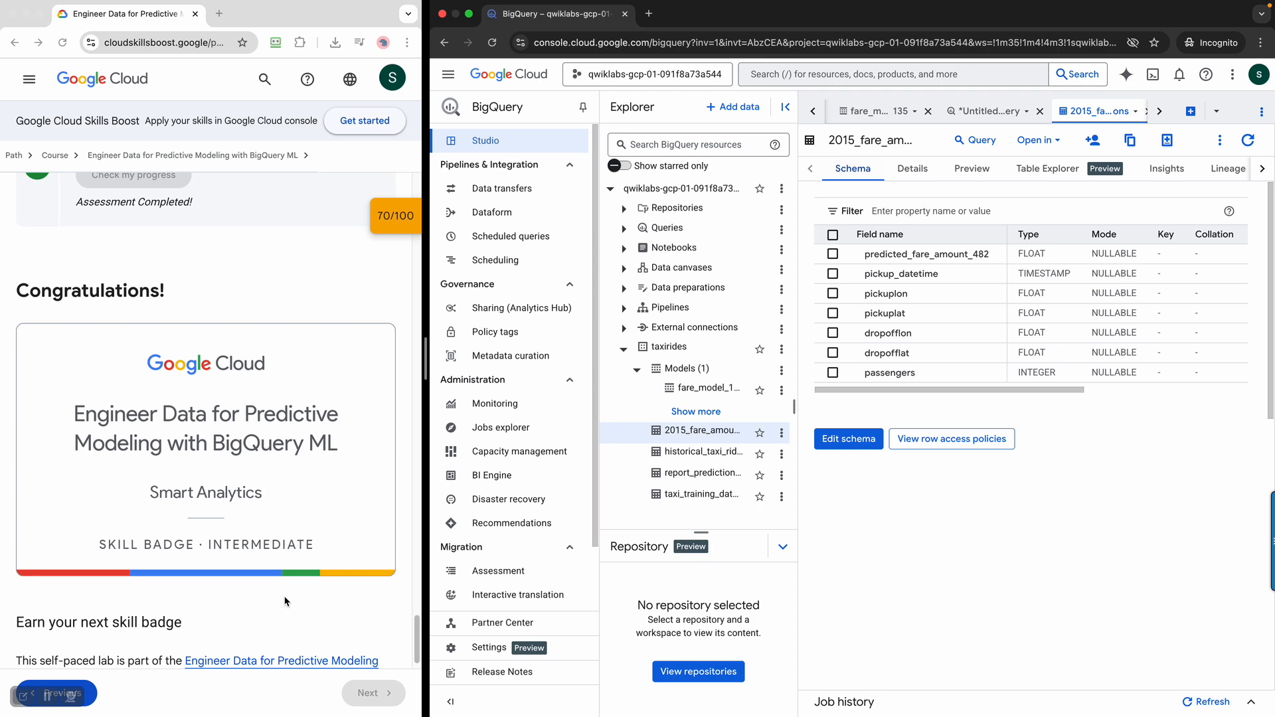
{"action": "scroll", "coordinate": [283, 602], "scroll_direction": "down", "scroll_amount": 10}
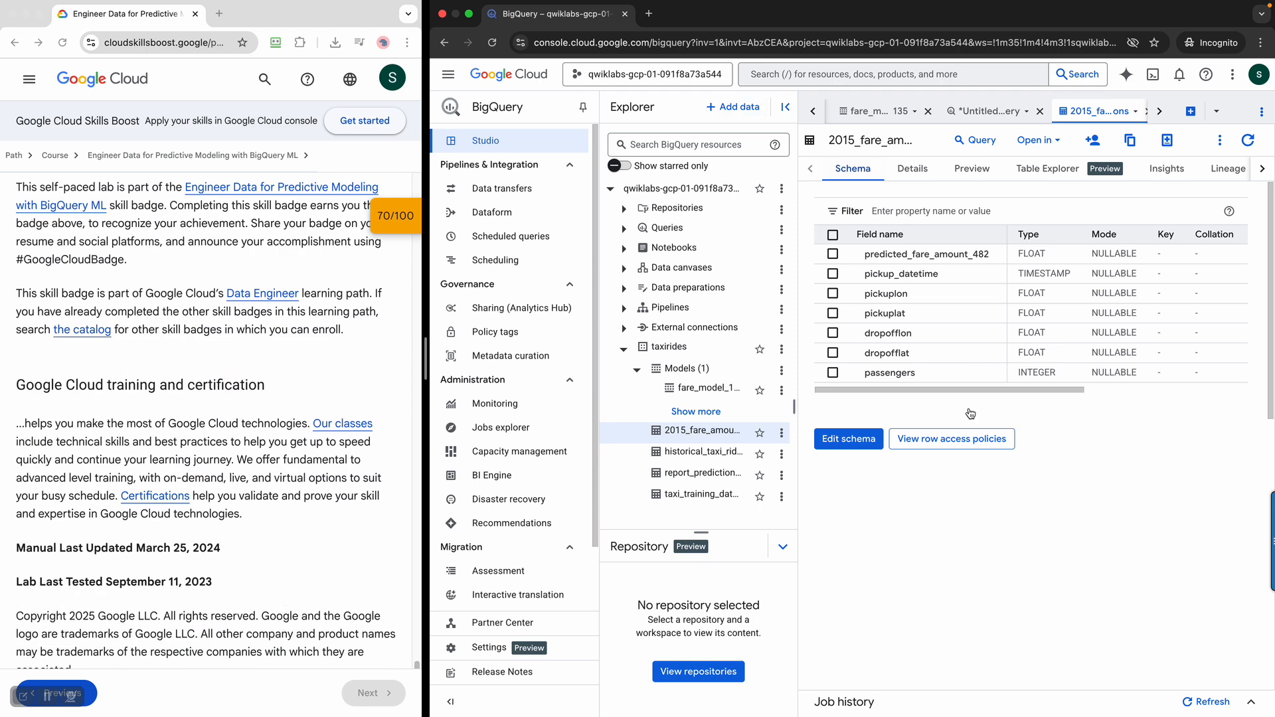
Examine the lab's checkpoint scores for all three tasks and collapse the checkpoint list again
{"action": "left_click", "coordinate": [382, 214]}
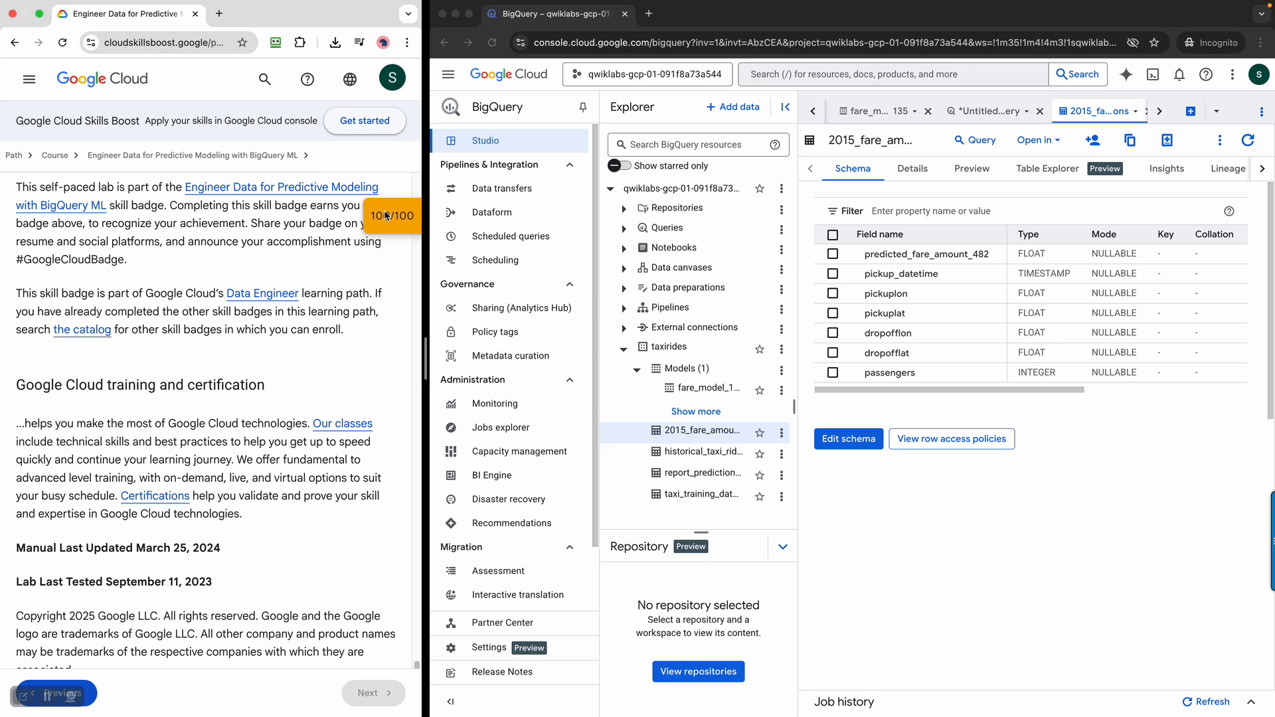
{"action": "left_click", "coordinate": [386, 215]}
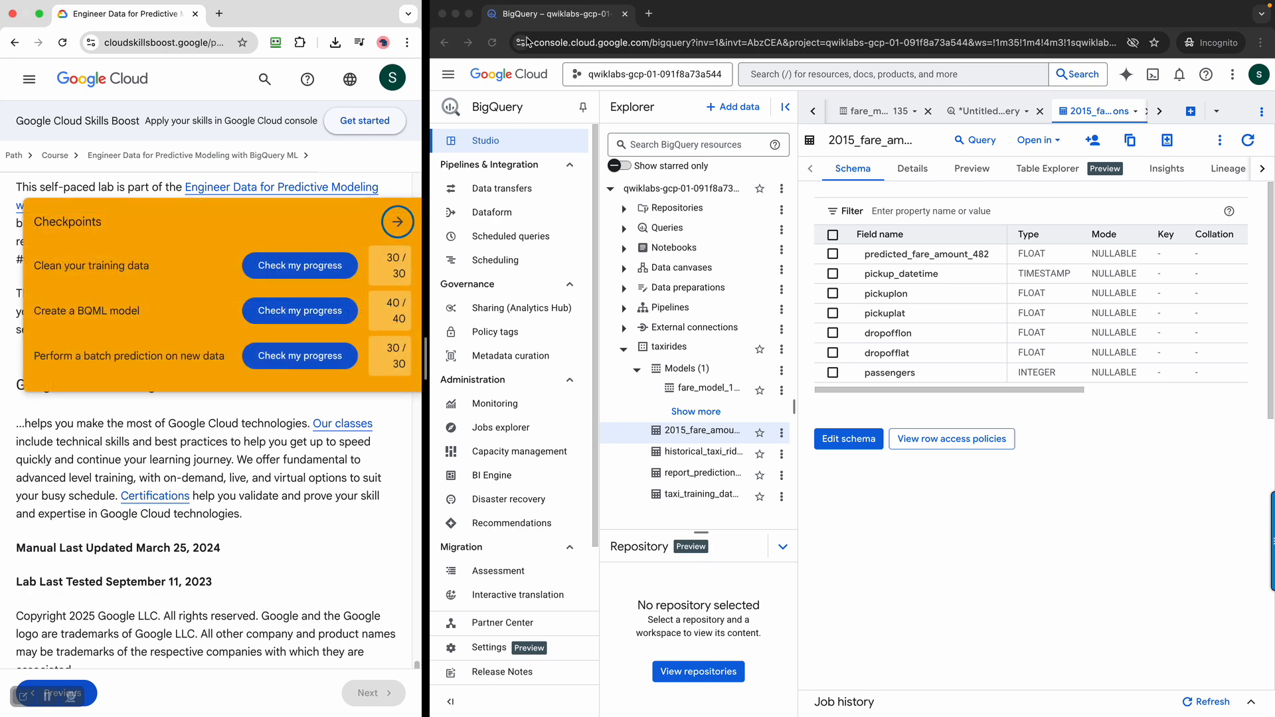
{"action": "left_click", "coordinate": [399, 222]}
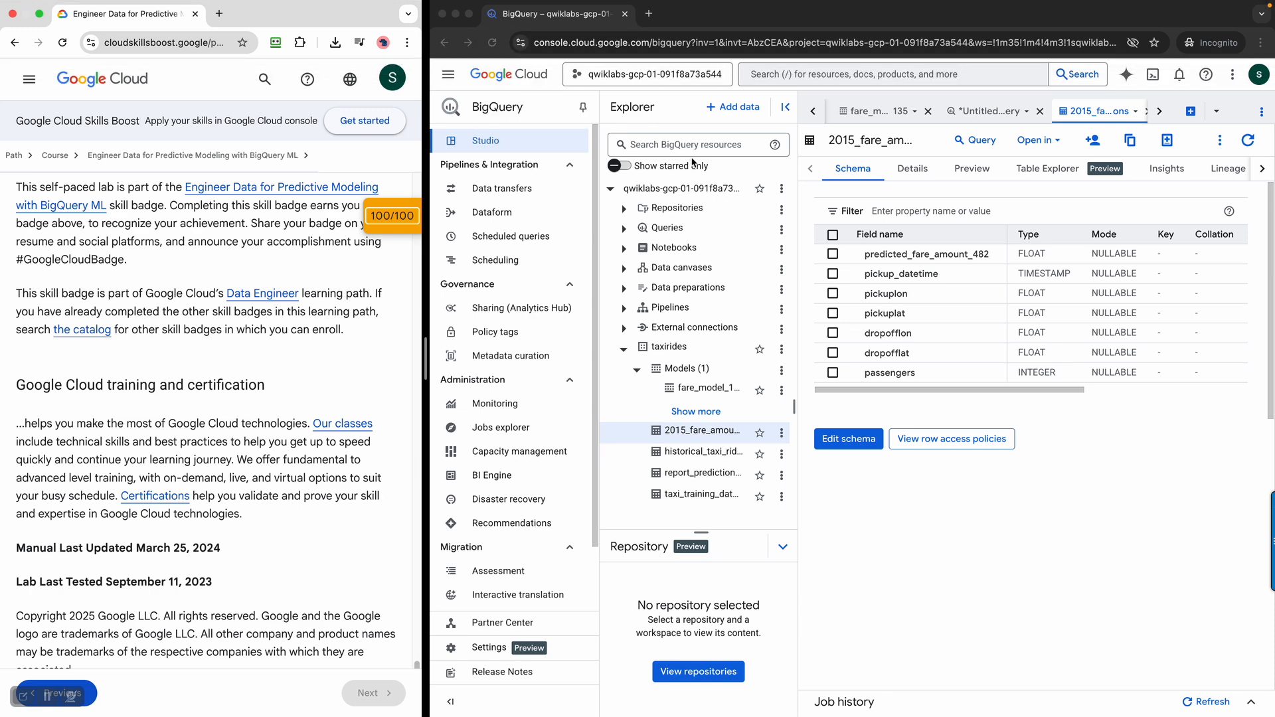
Open the details of fare_model_135 and collapse the Models list of the taxirides dataset
{"action": "left_click", "coordinate": [724, 396]}
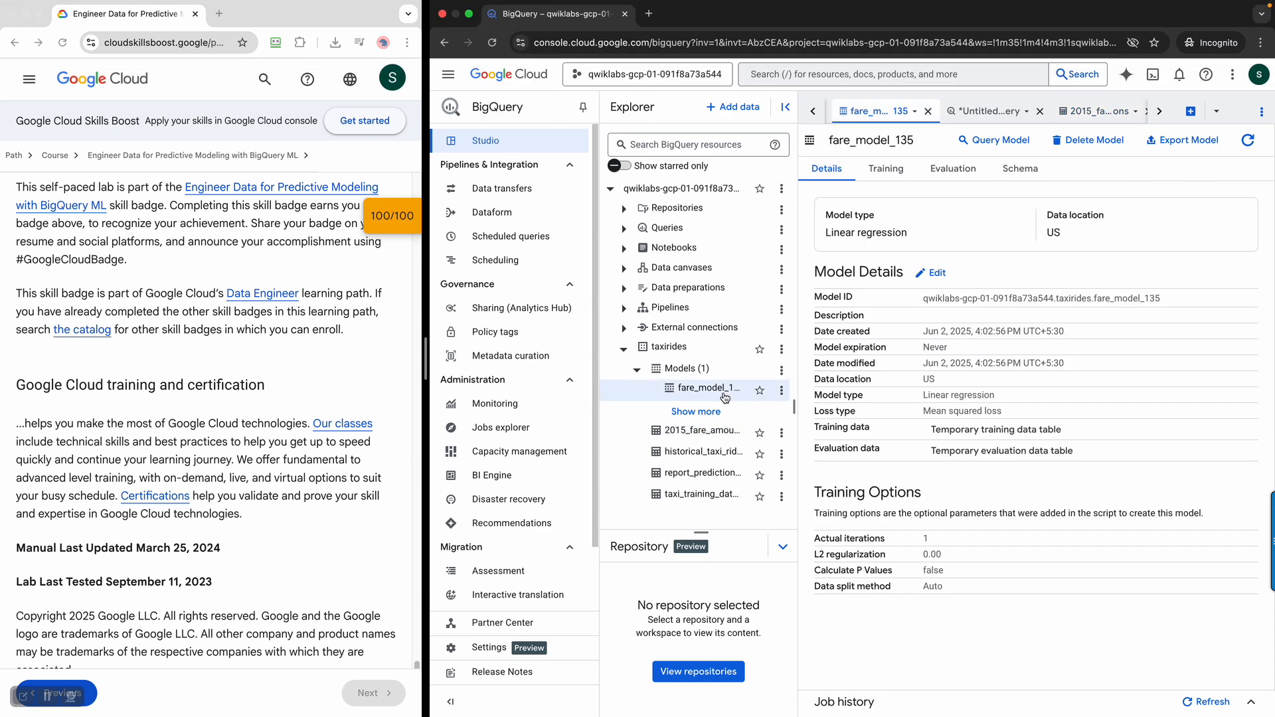
{"action": "left_click", "coordinate": [636, 370]}
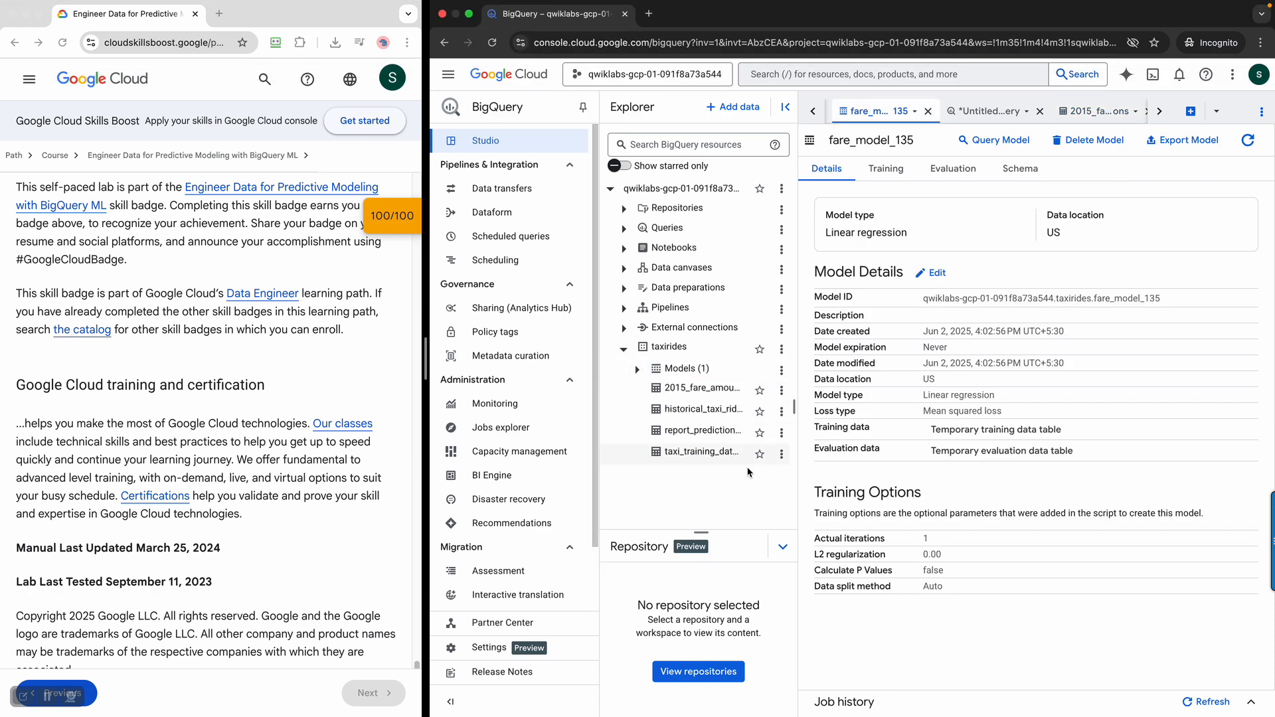
Close the BigQuery console and end the lab, confirming that it may not be restartable
{"action": "left_click", "coordinate": [624, 14]}
{"action": "left_click", "coordinate": [679, 258]}
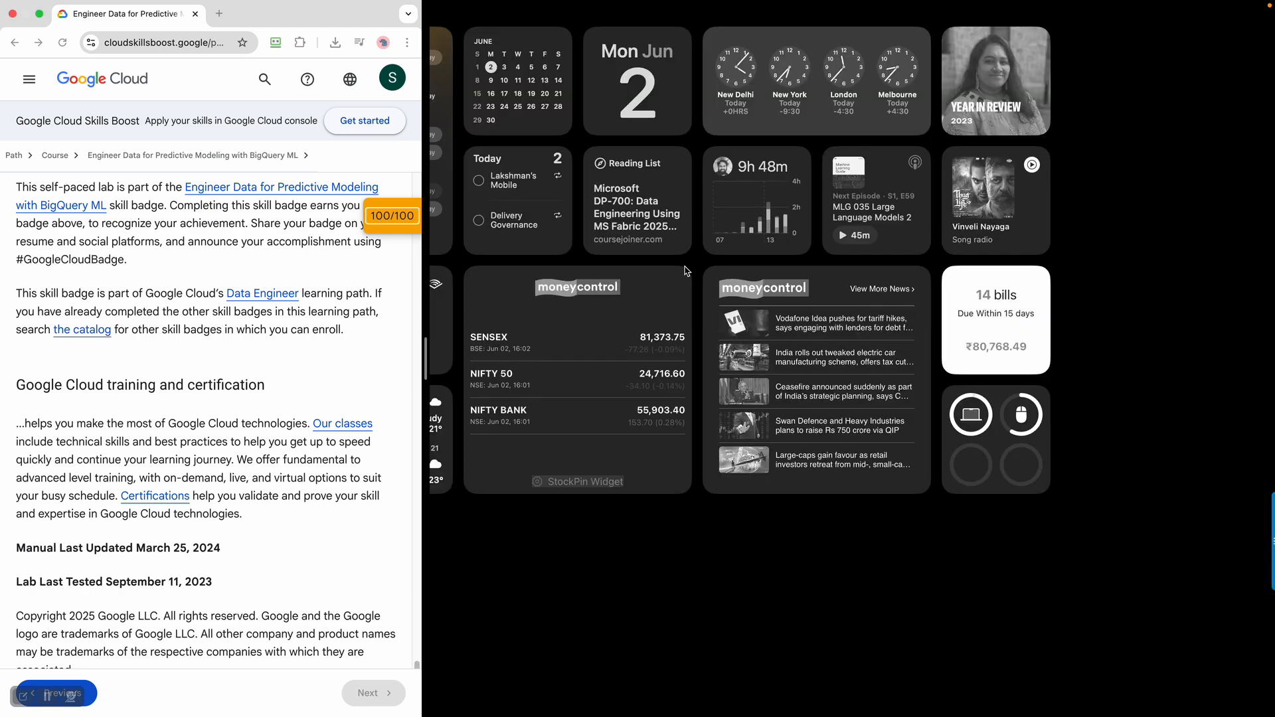
{"action": "left_click", "coordinate": [71, 221]}
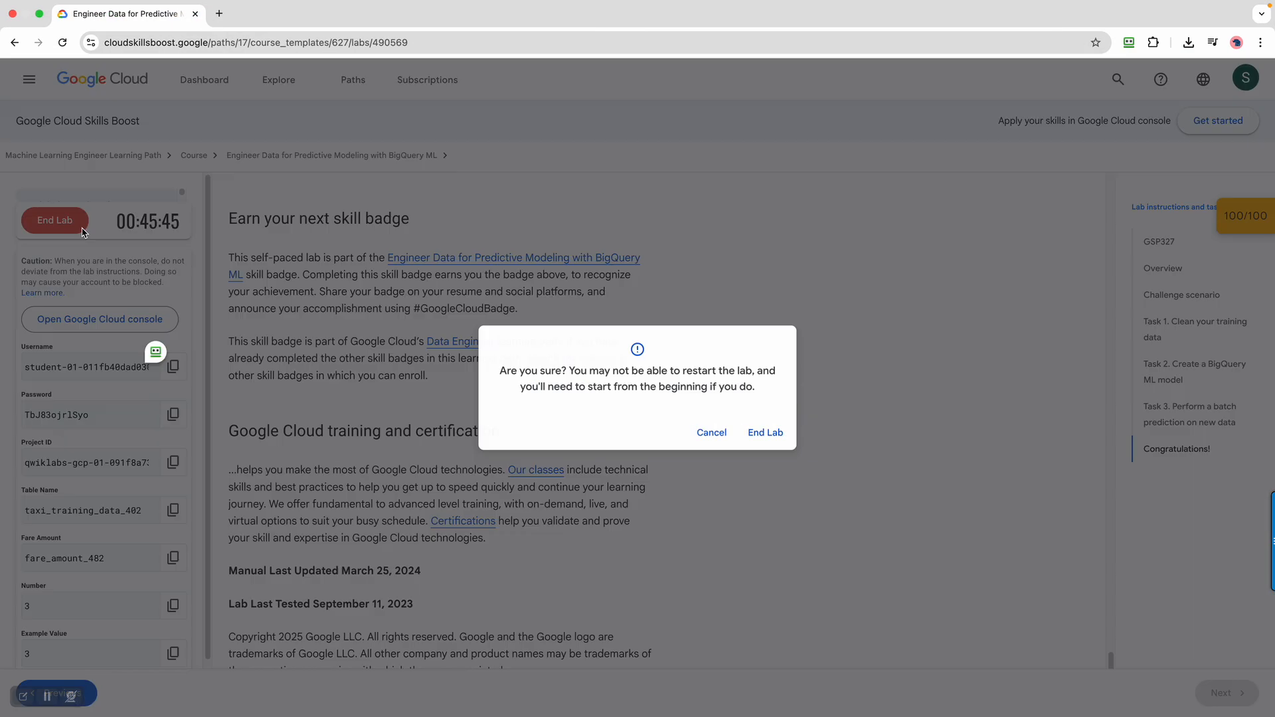
{"action": "left_click", "coordinate": [752, 435]}
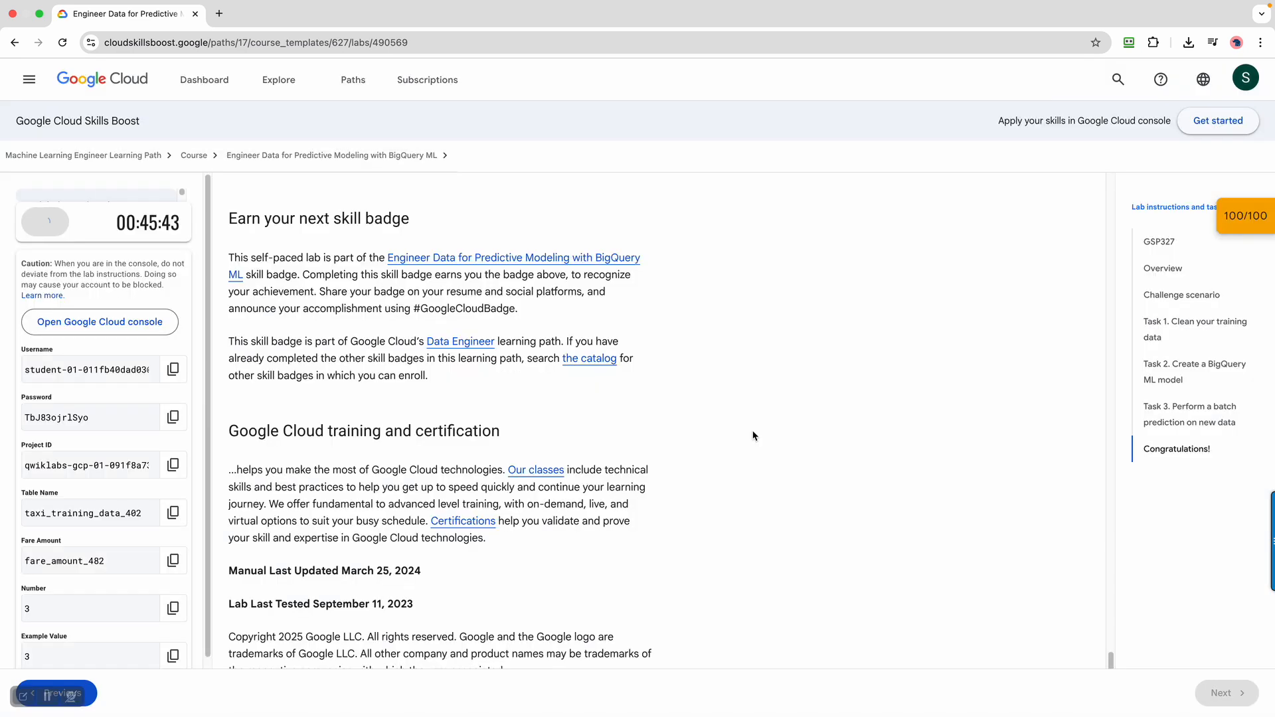